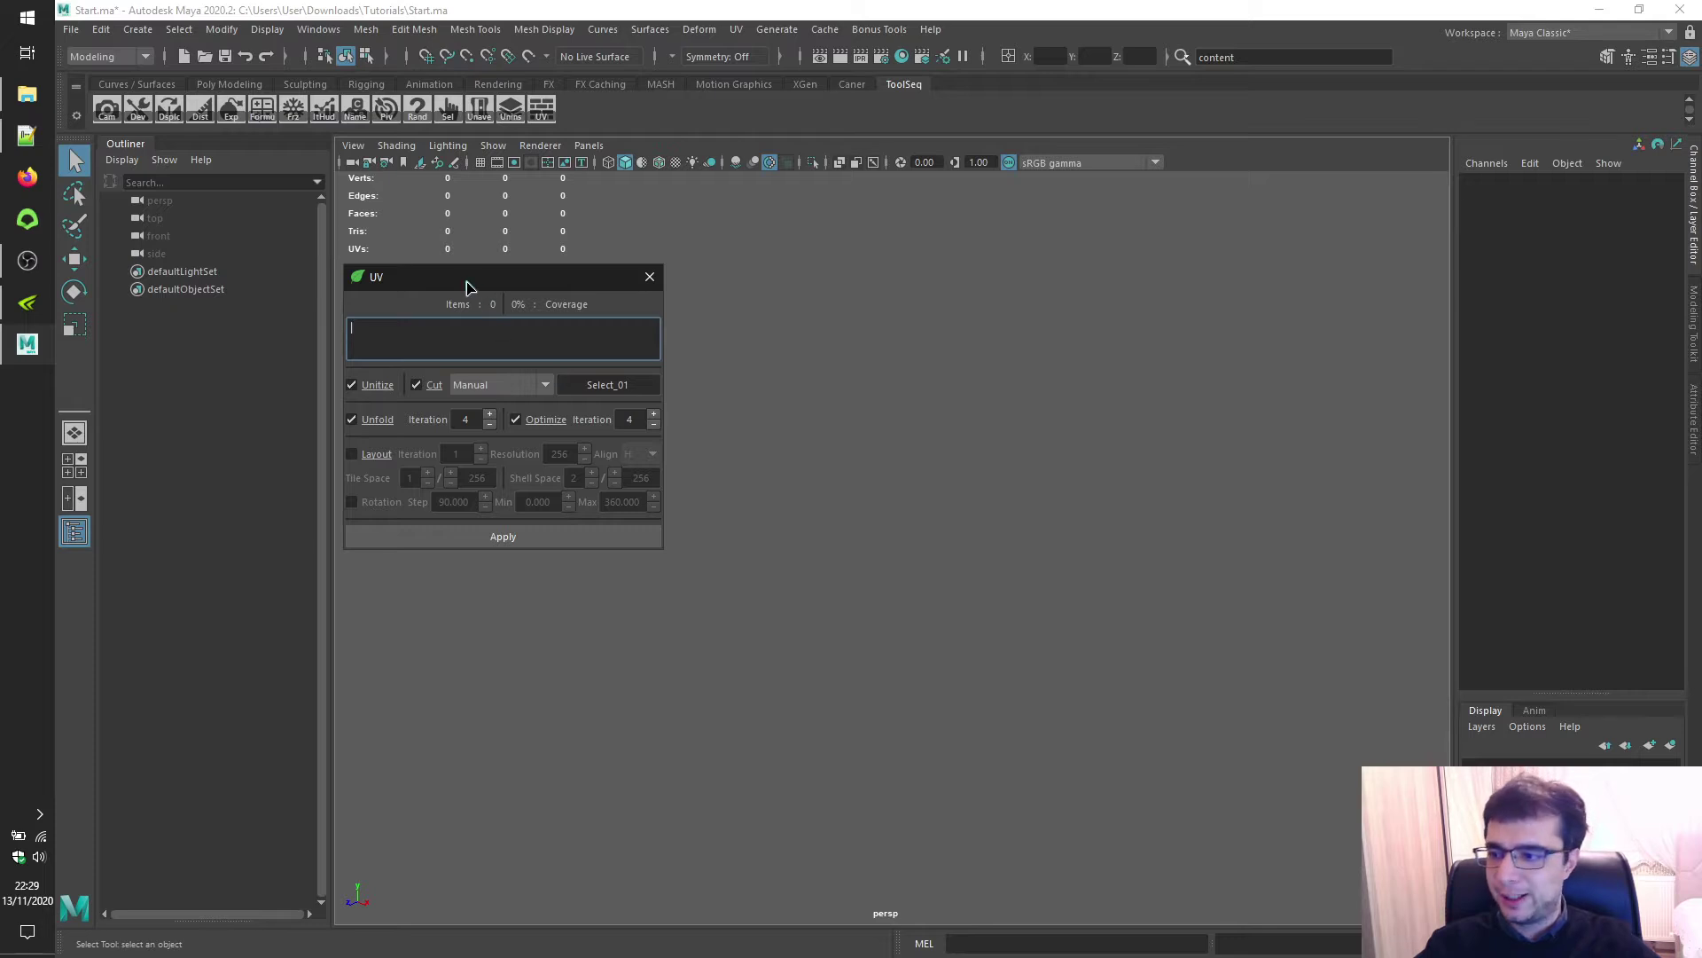
Move the UV tool window clear of the model area, create a polygon cube and frame it in the viewport
left_click_drag(465, 284, 1244, 203)
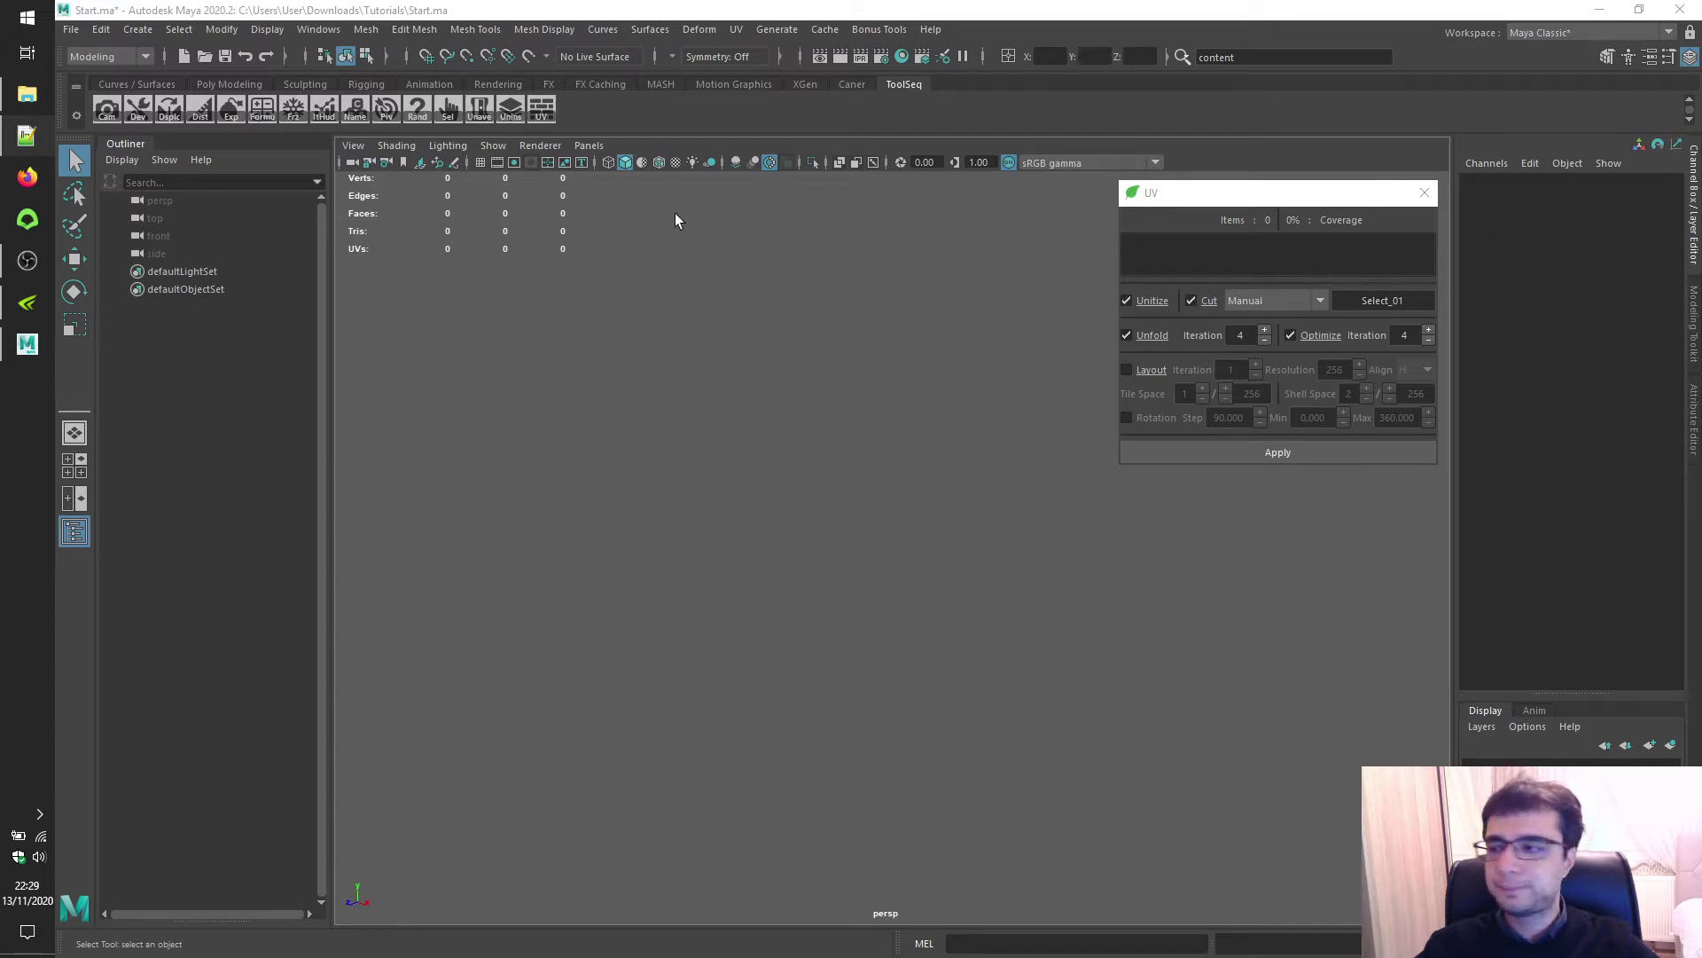
left_click(137, 30)
mouse_move(266, 93)
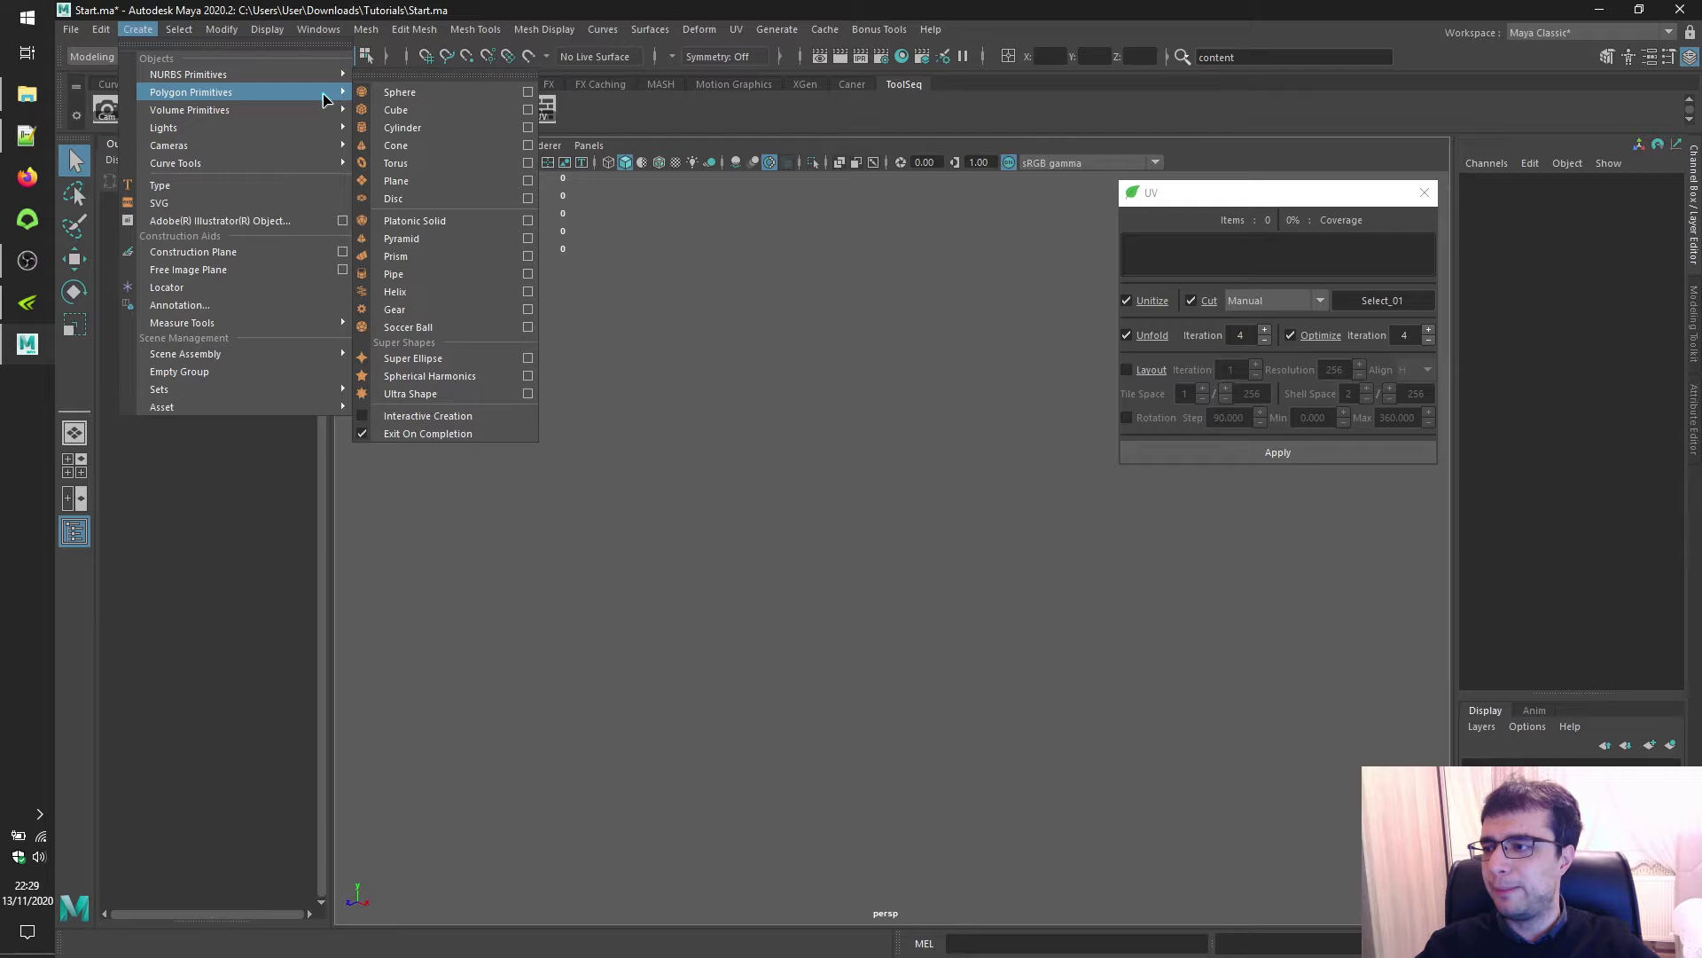
left_click(395, 110)
key("f")
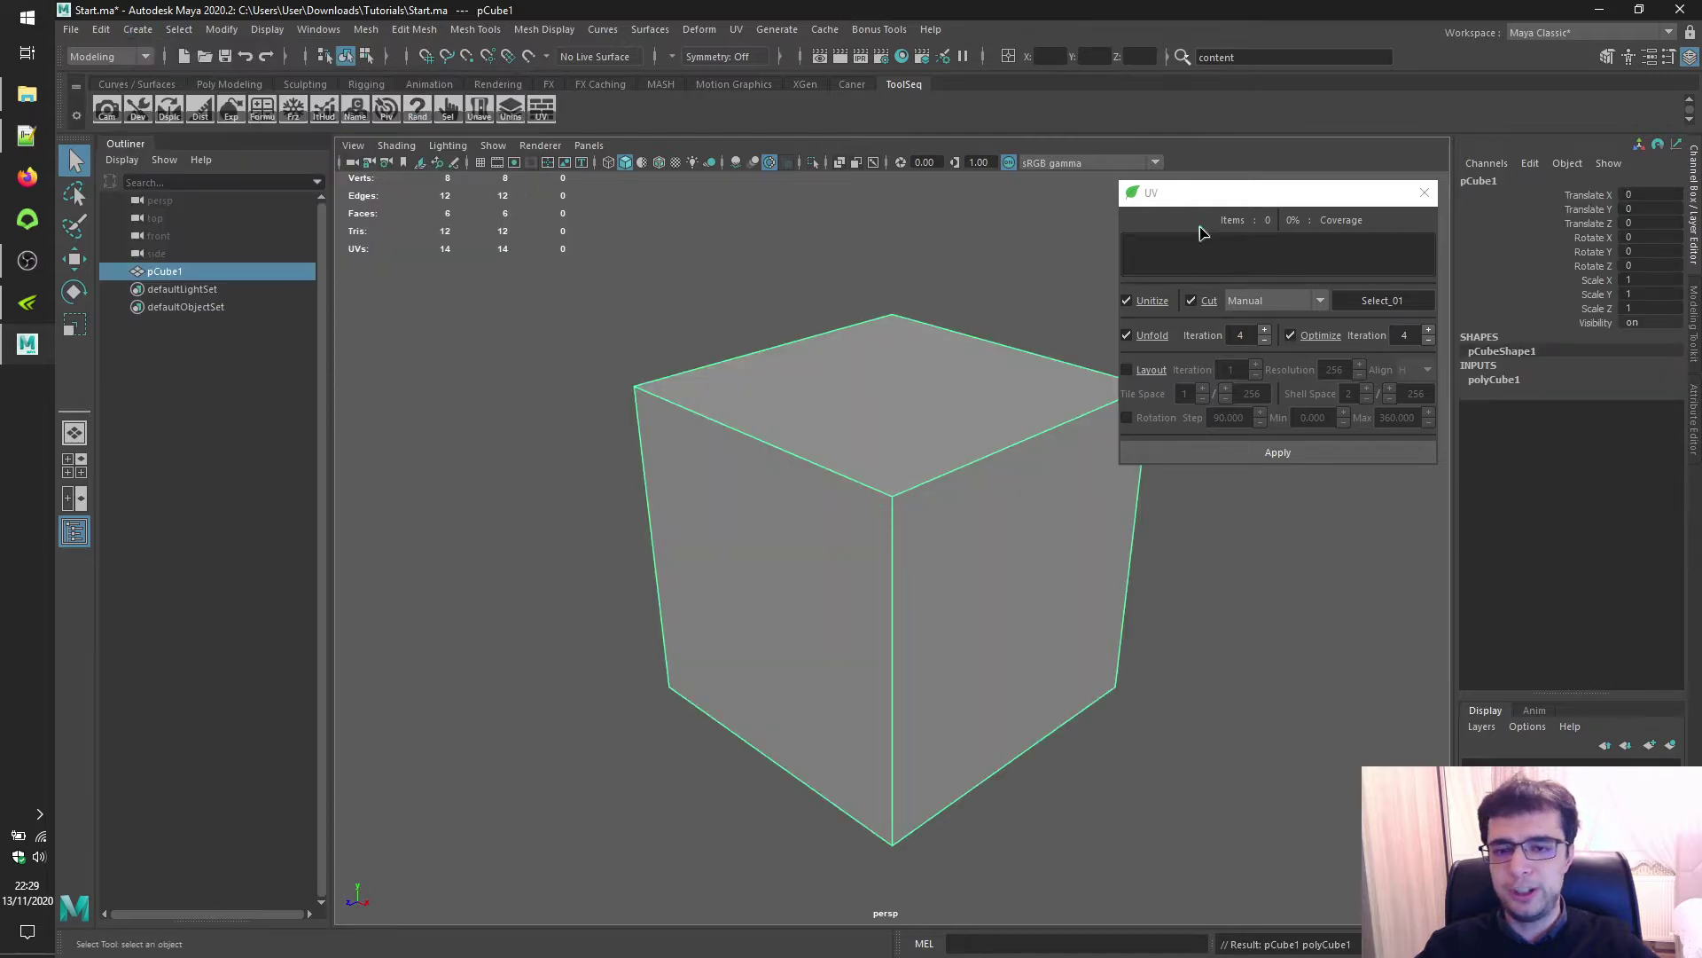
Add the cube to the UV tool's item list repeatedly, clear the list, and add the cube once again
left_click(1196, 227)
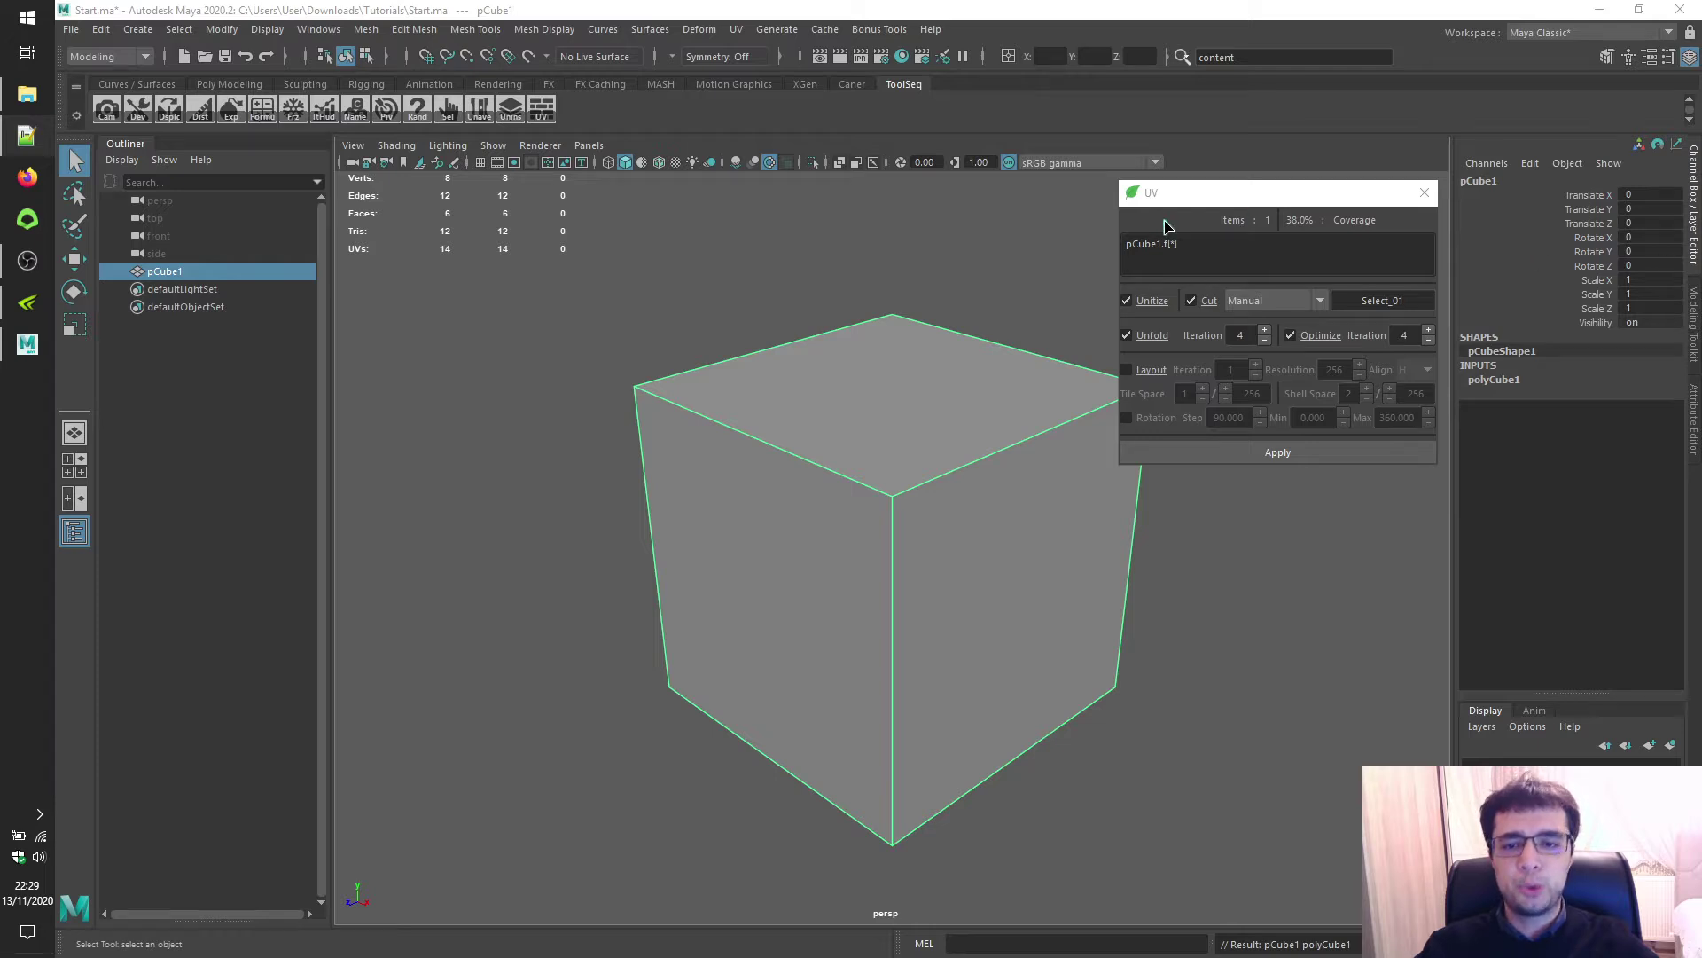
left_click(1193, 222)
left_click(1193, 222)
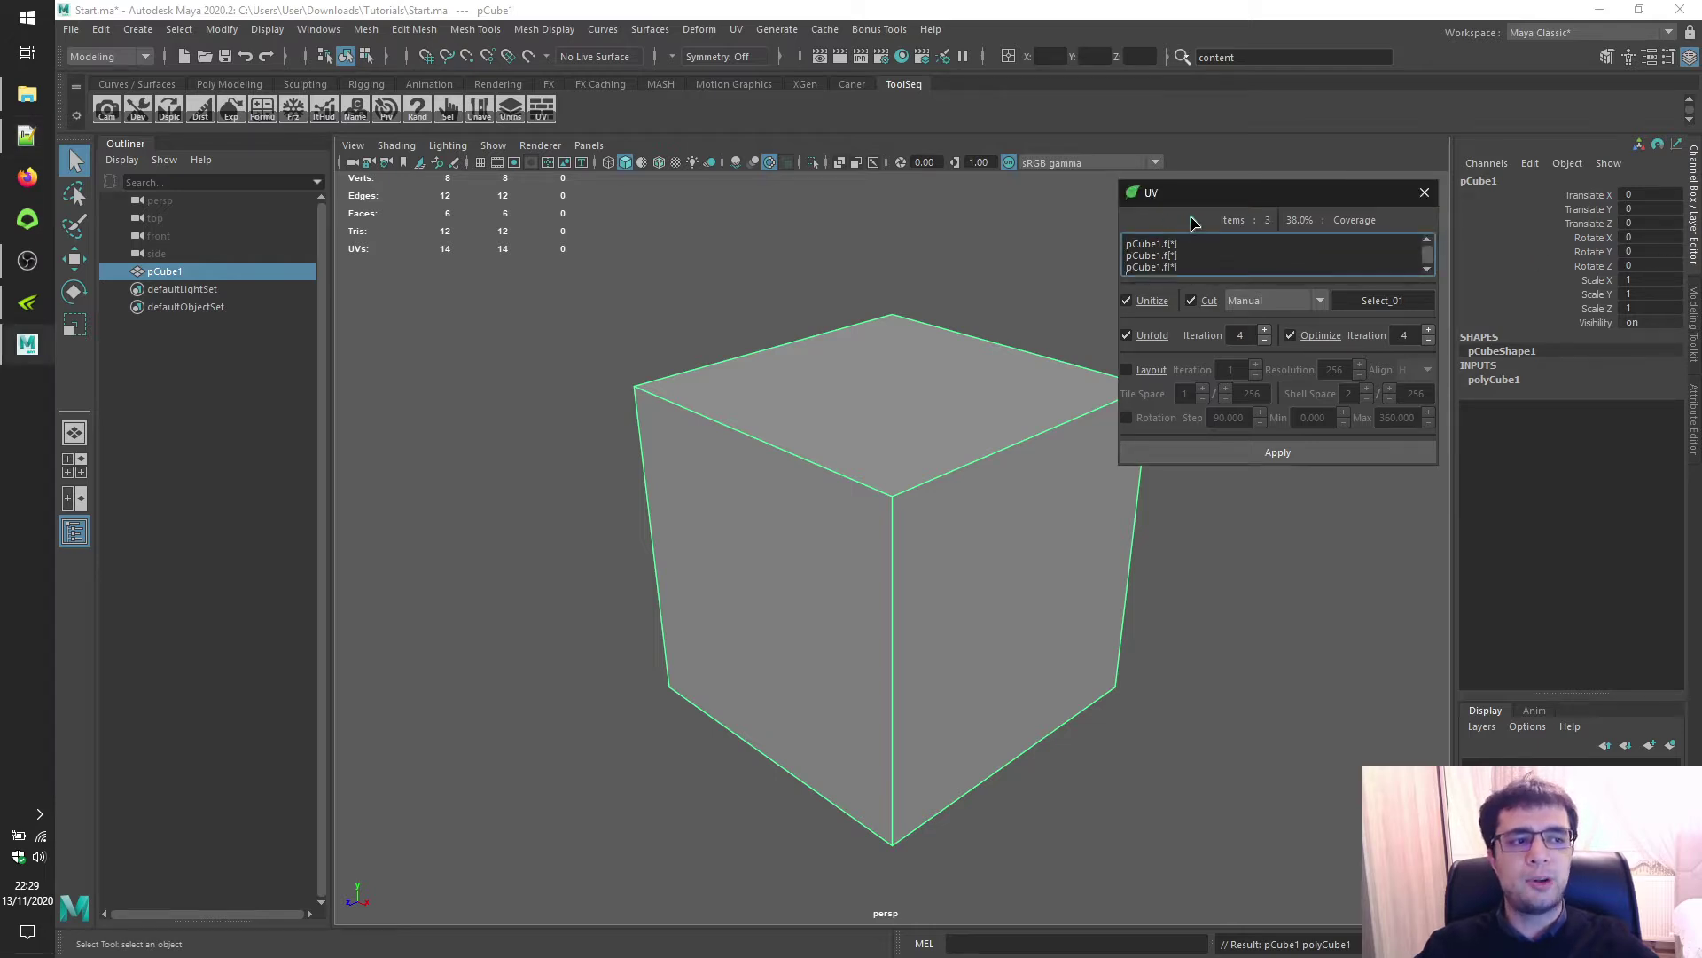
left_click(1192, 221)
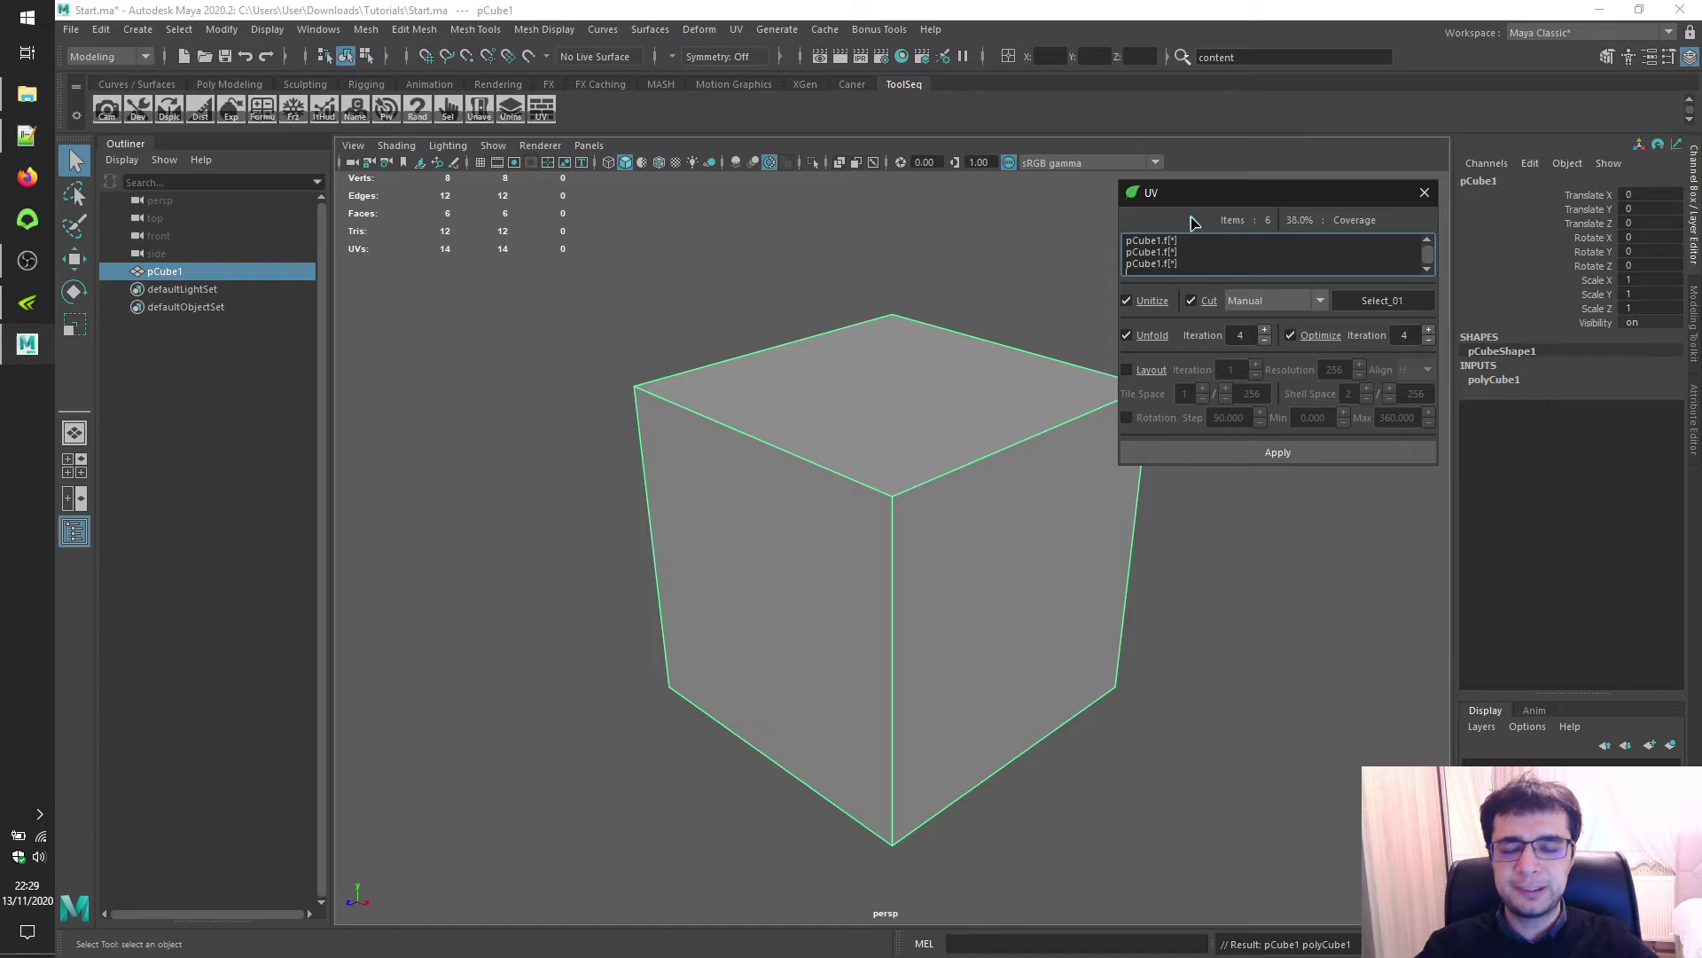
left_click(1192, 224)
left_click(1193, 227)
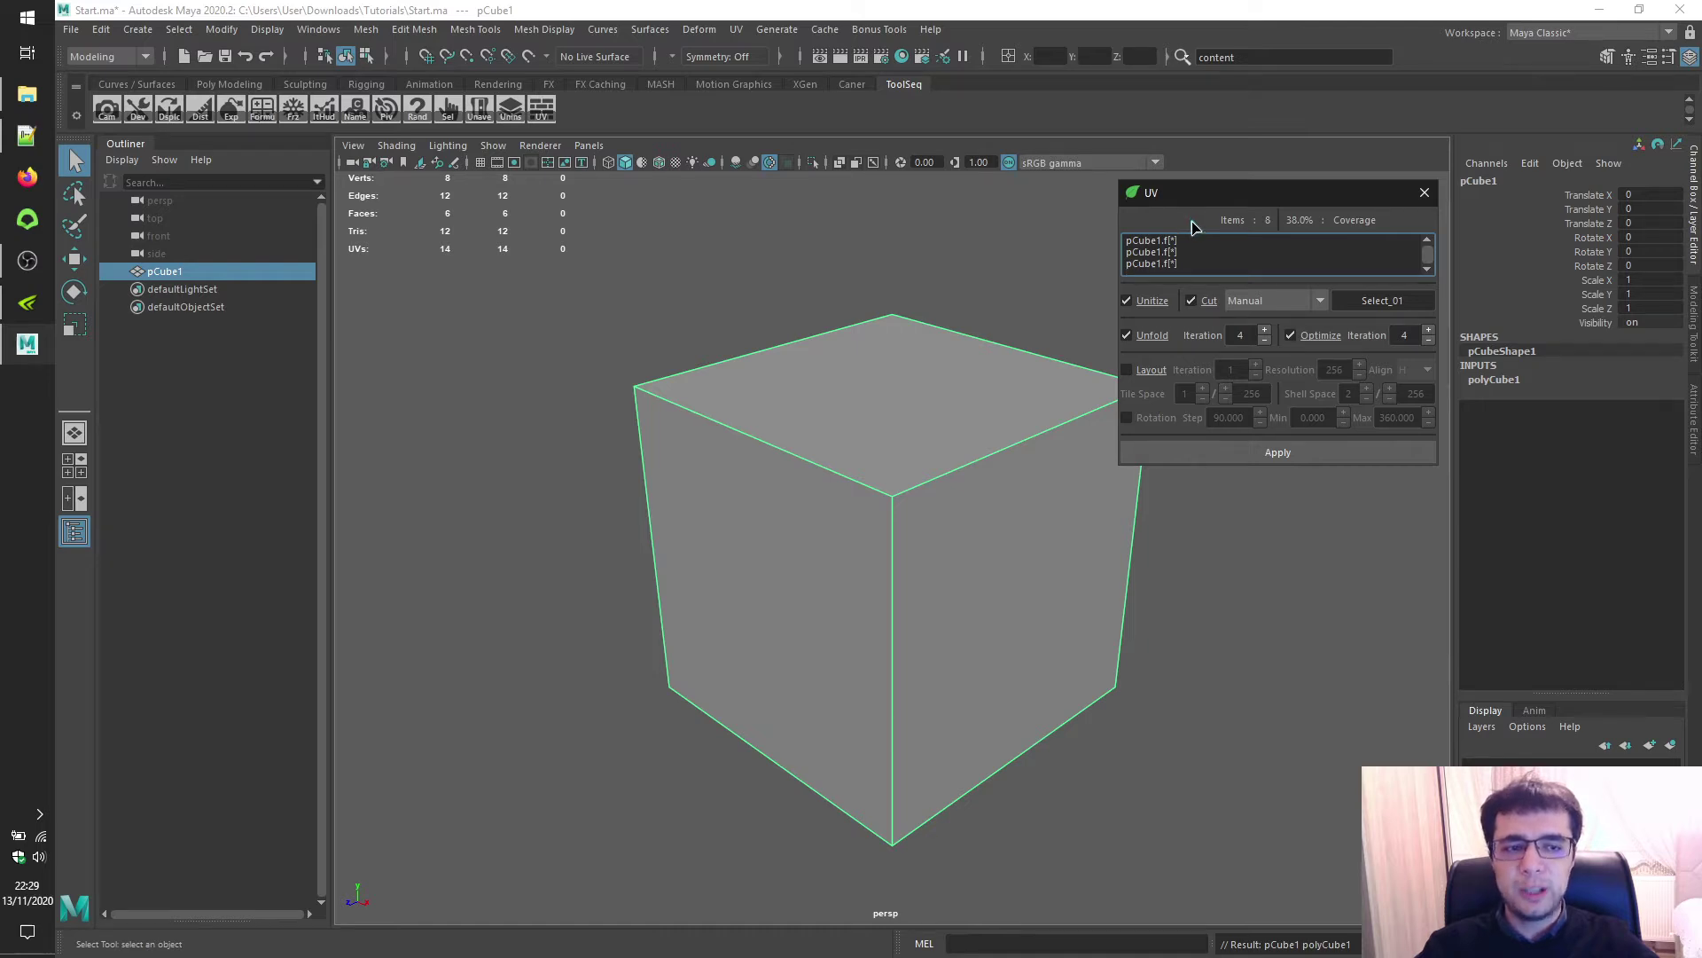
right_click(1193, 228)
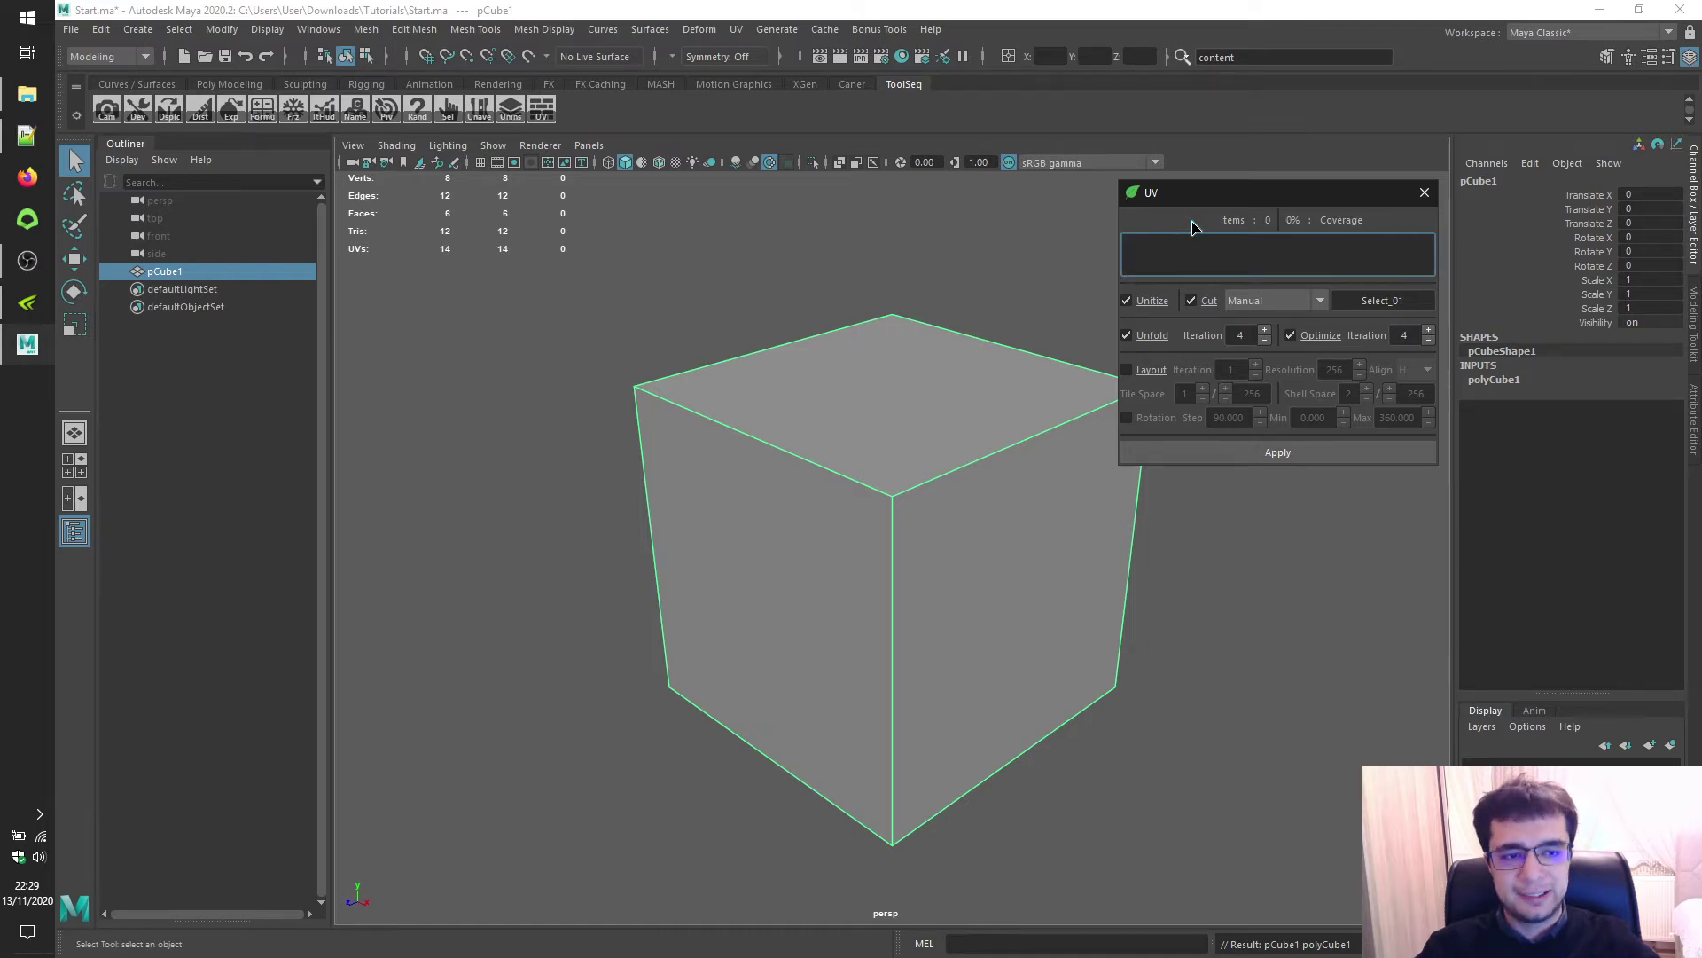
left_click(1193, 223)
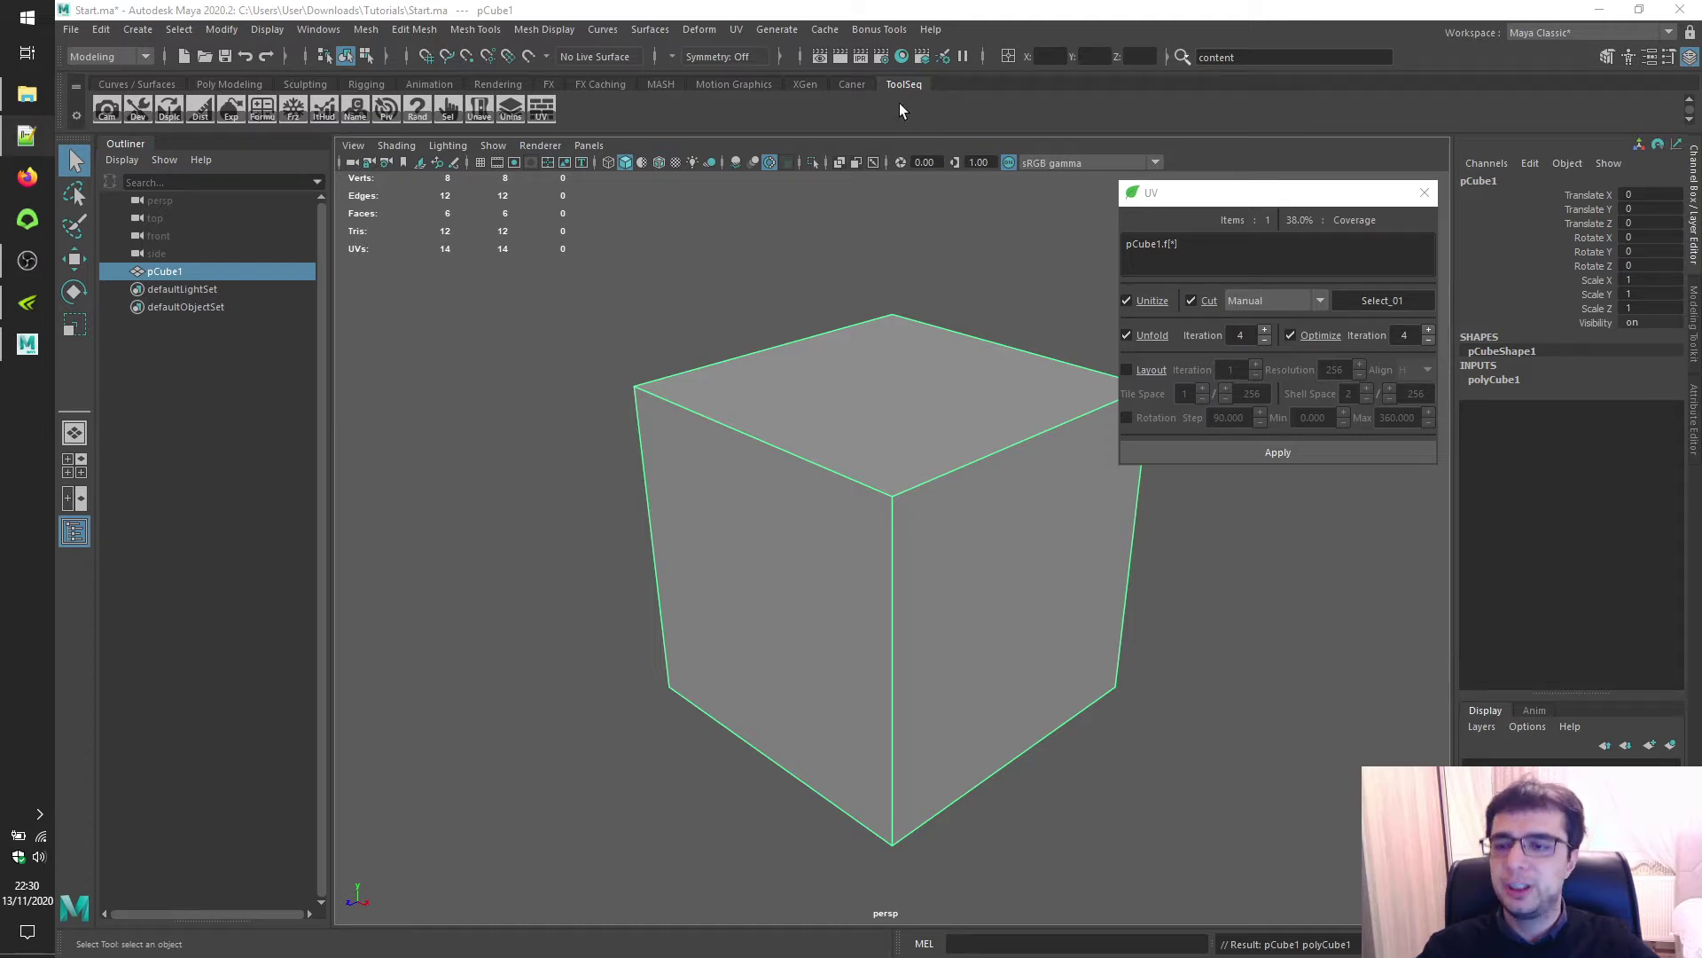
Scale all of the cube's UVs down slightly in the UV Editor, and return to object selection with the editor closed
left_click(851, 81)
left_click(768, 108)
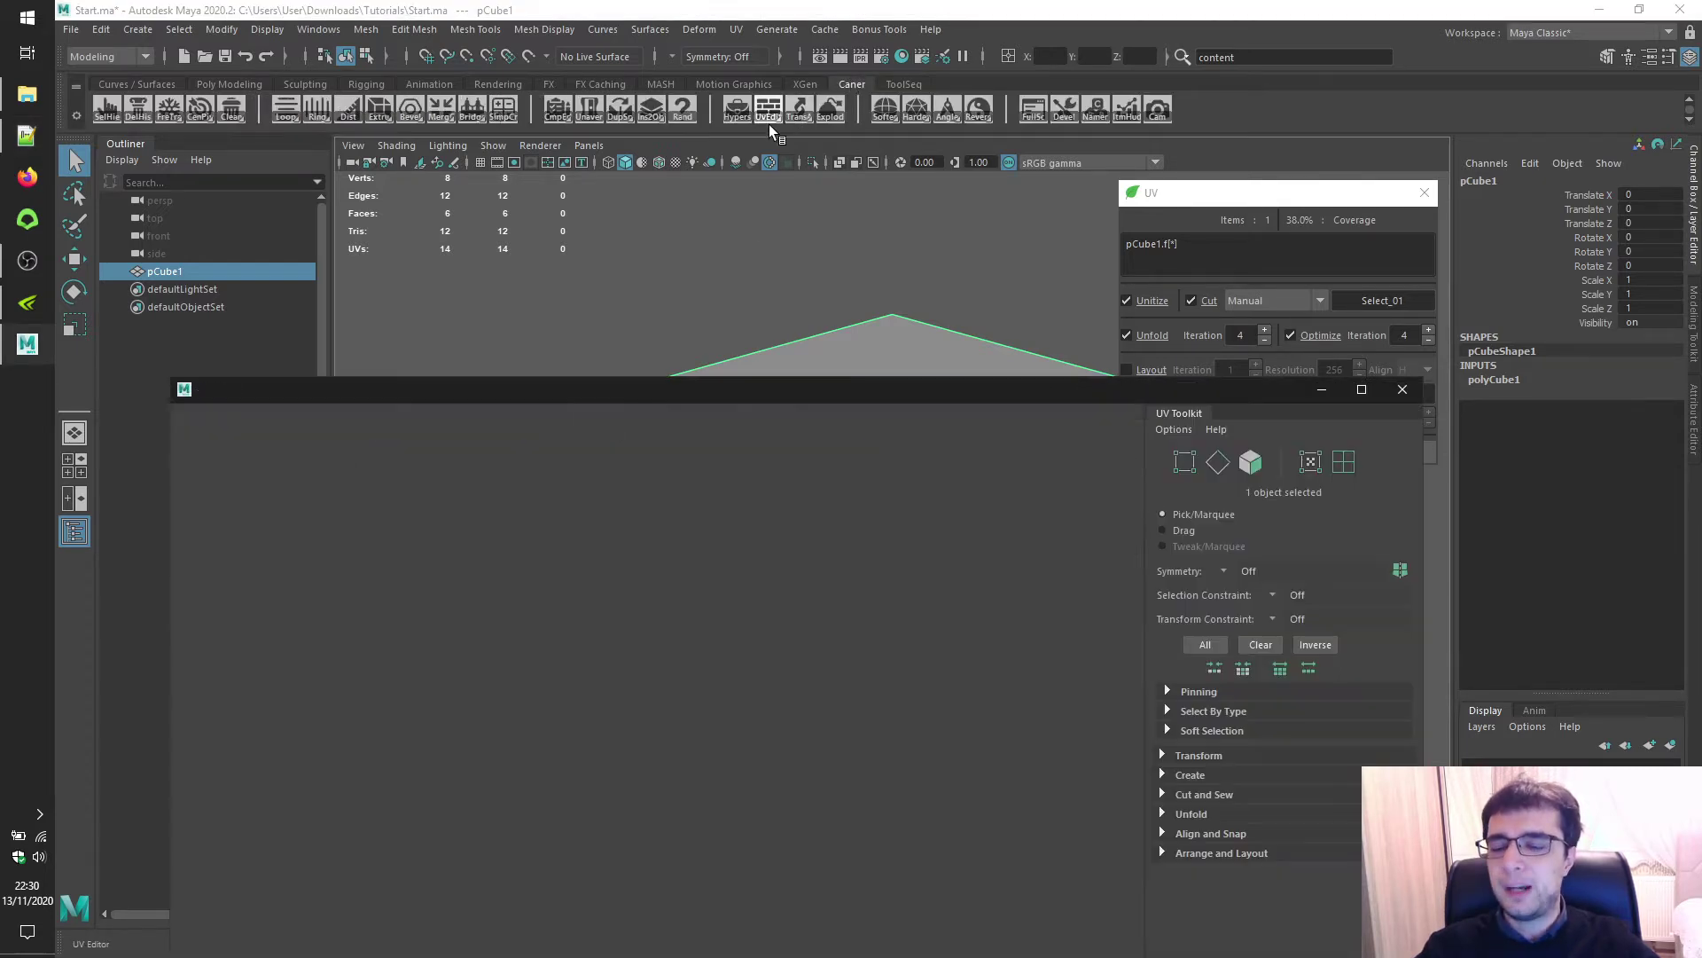
right_click_drag(367, 548, 428, 535)
left_click_drag(413, 510, 865, 903)
key("r")
left_click_drag(563, 687, 532, 714)
key("q")
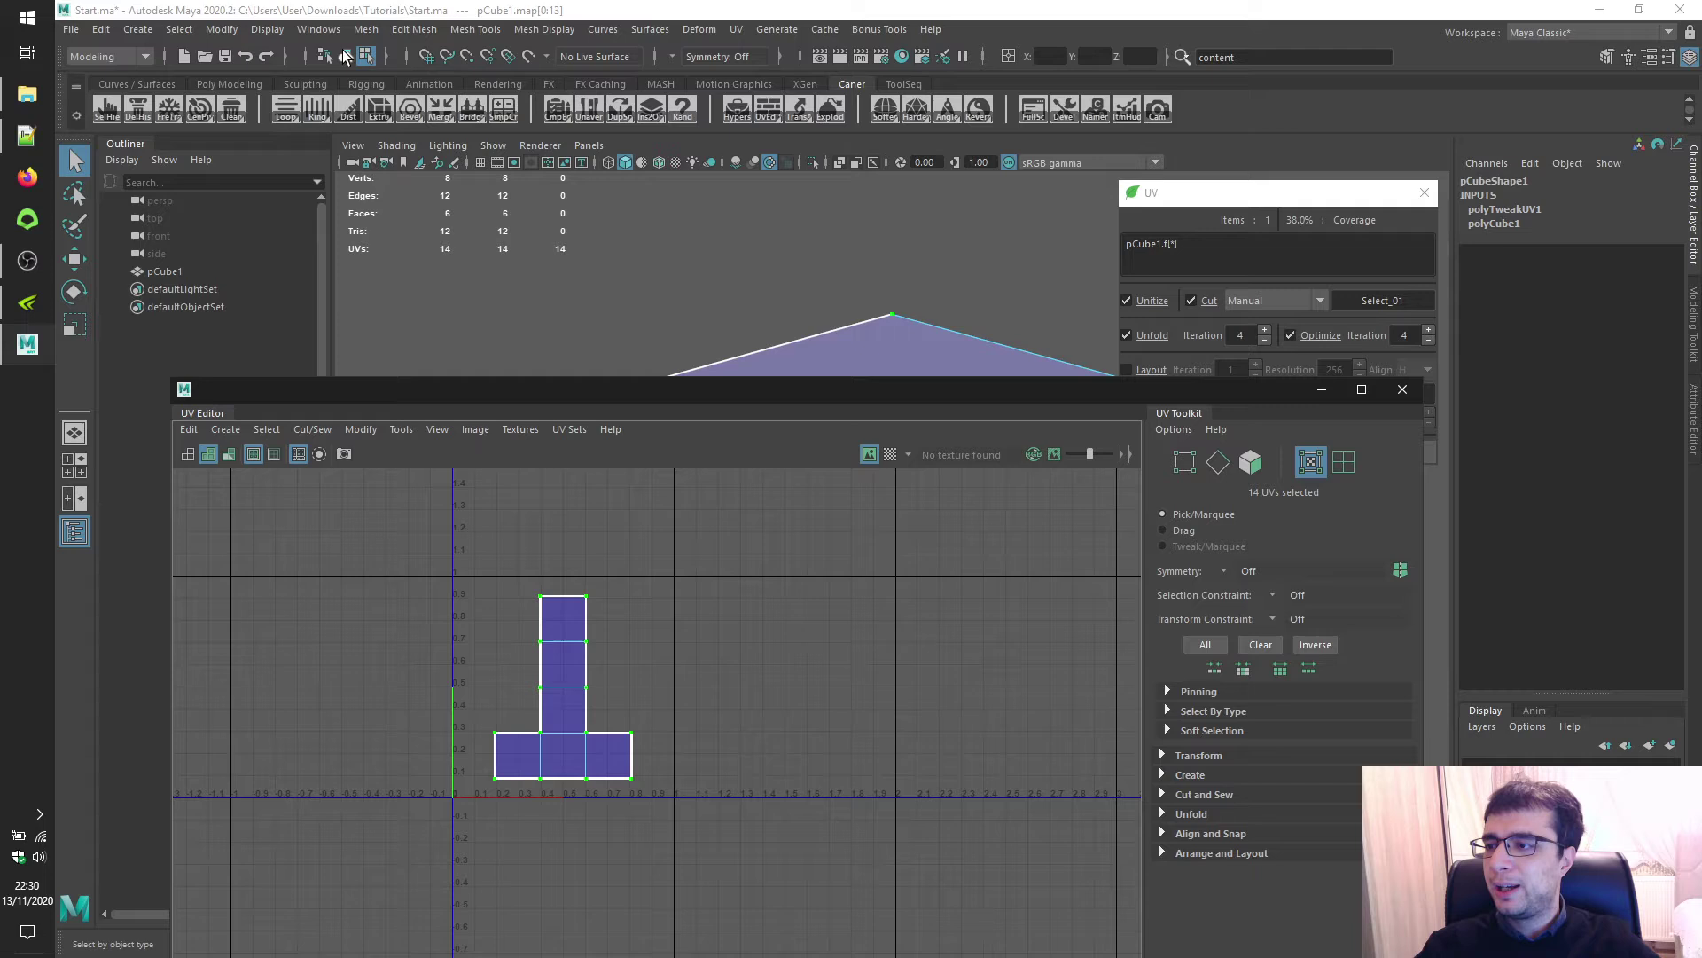
left_click(345, 55)
left_click(1405, 390)
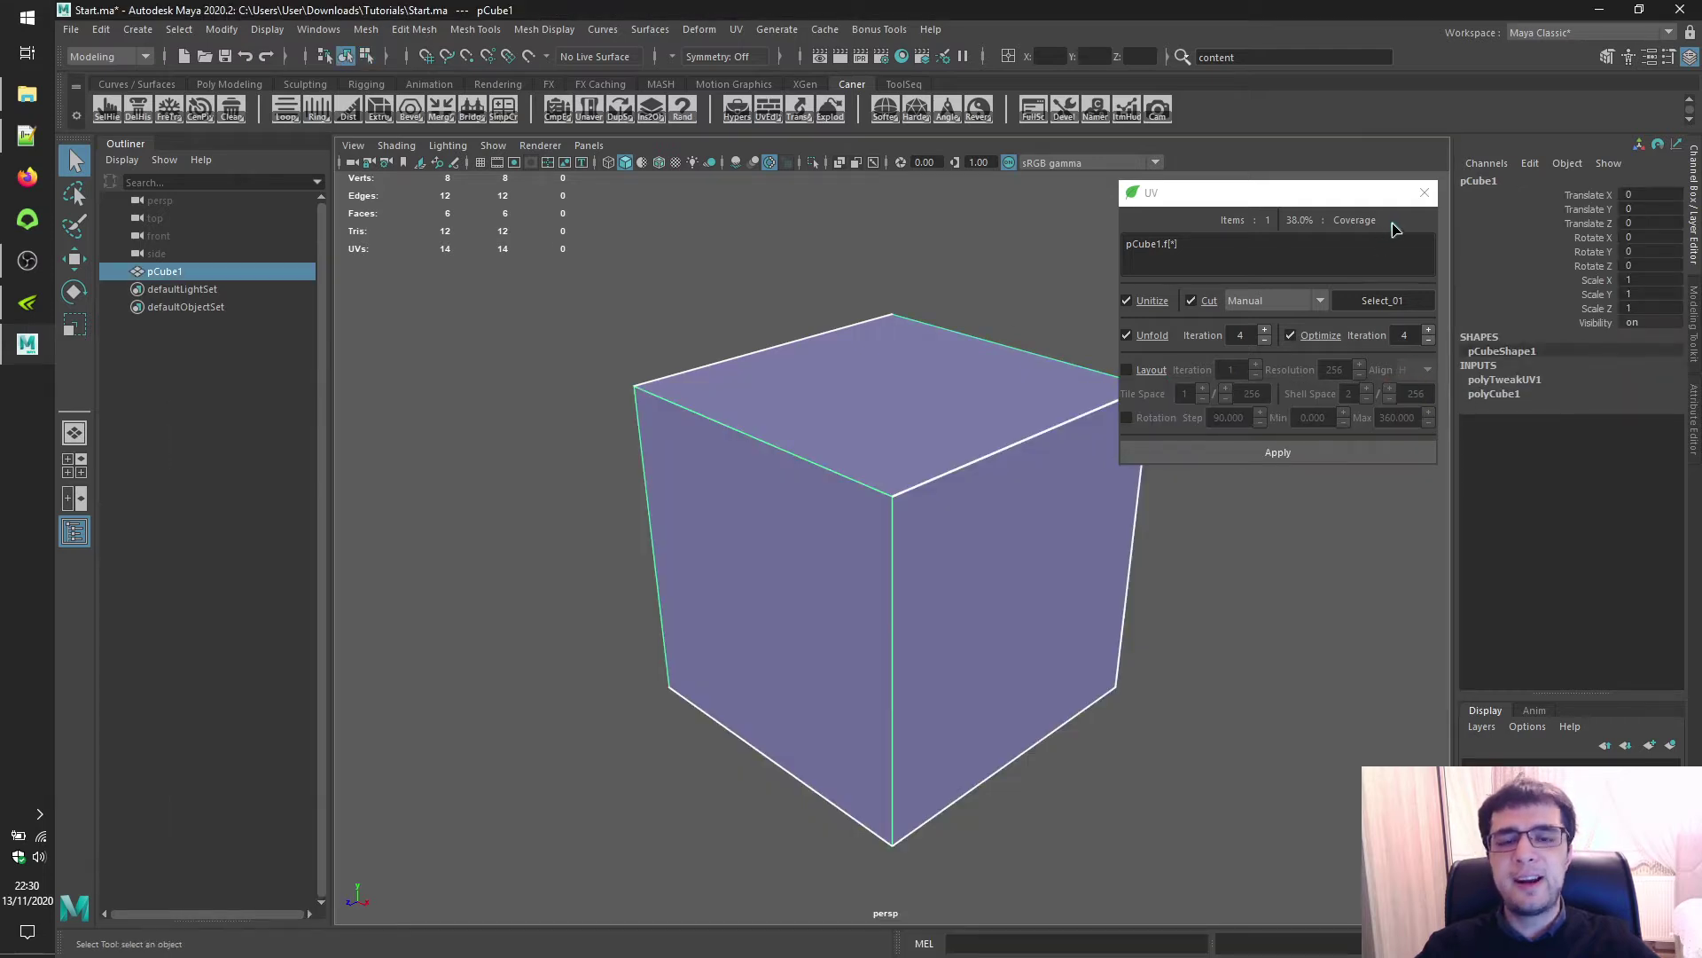
Recalculate the cube's UV coverage in the UV tool and delete the cube from the scene
left_click(1394, 222)
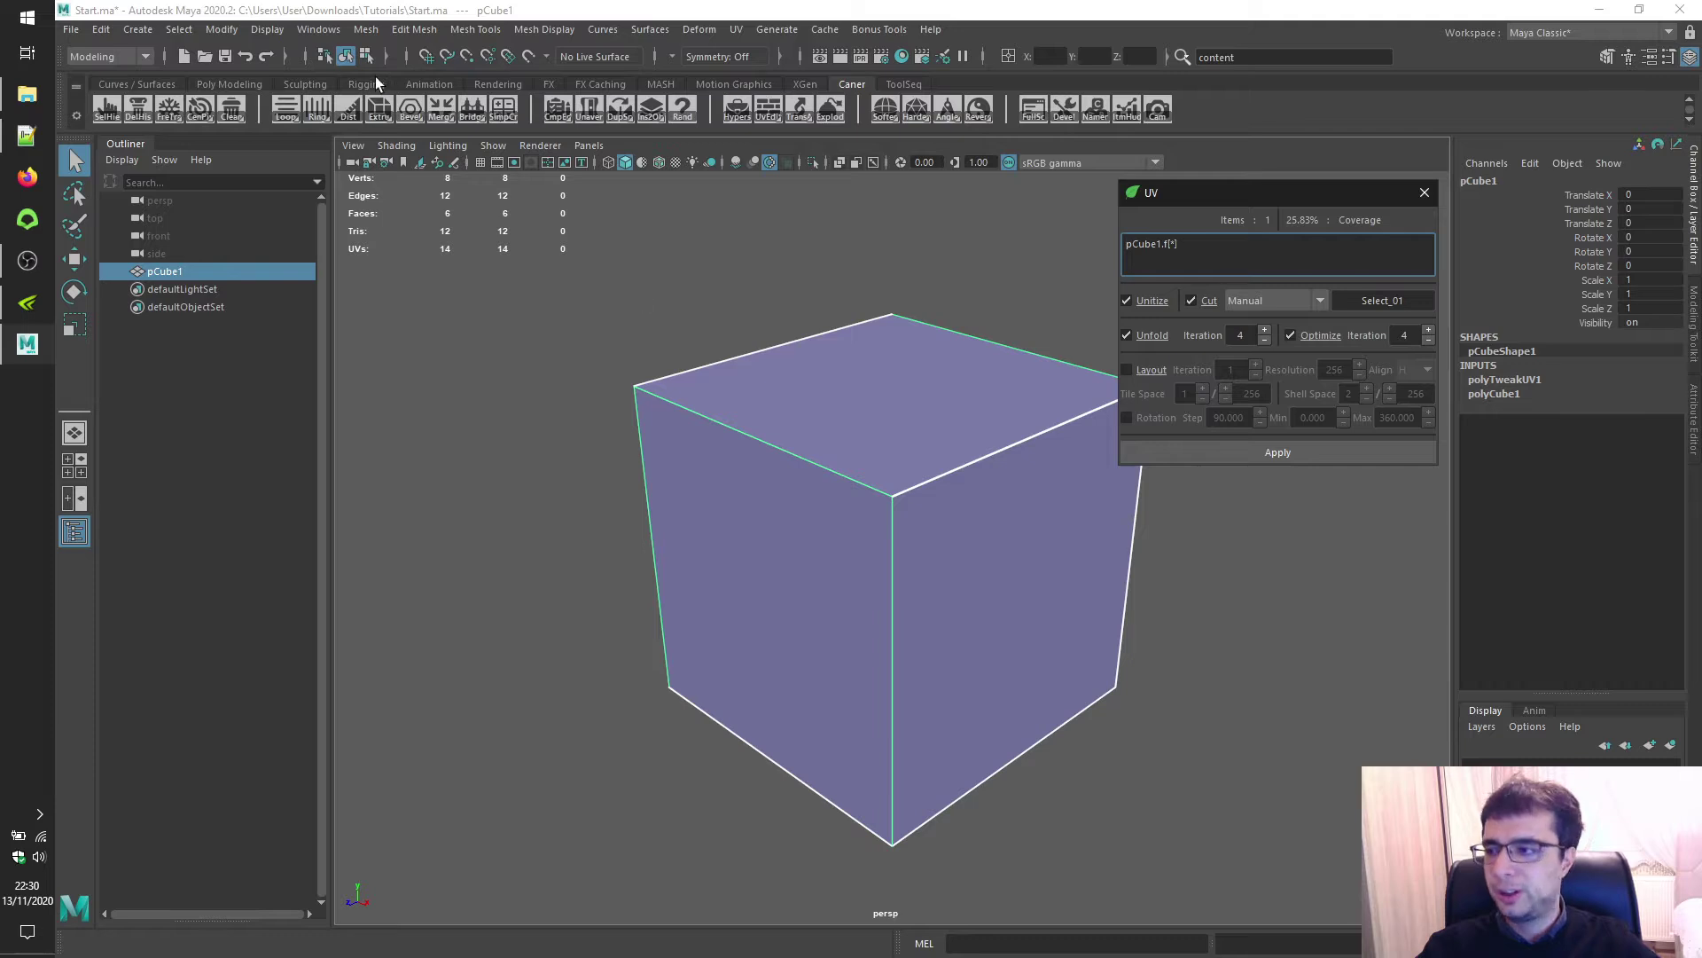
left_click(346, 56)
key("Delete")
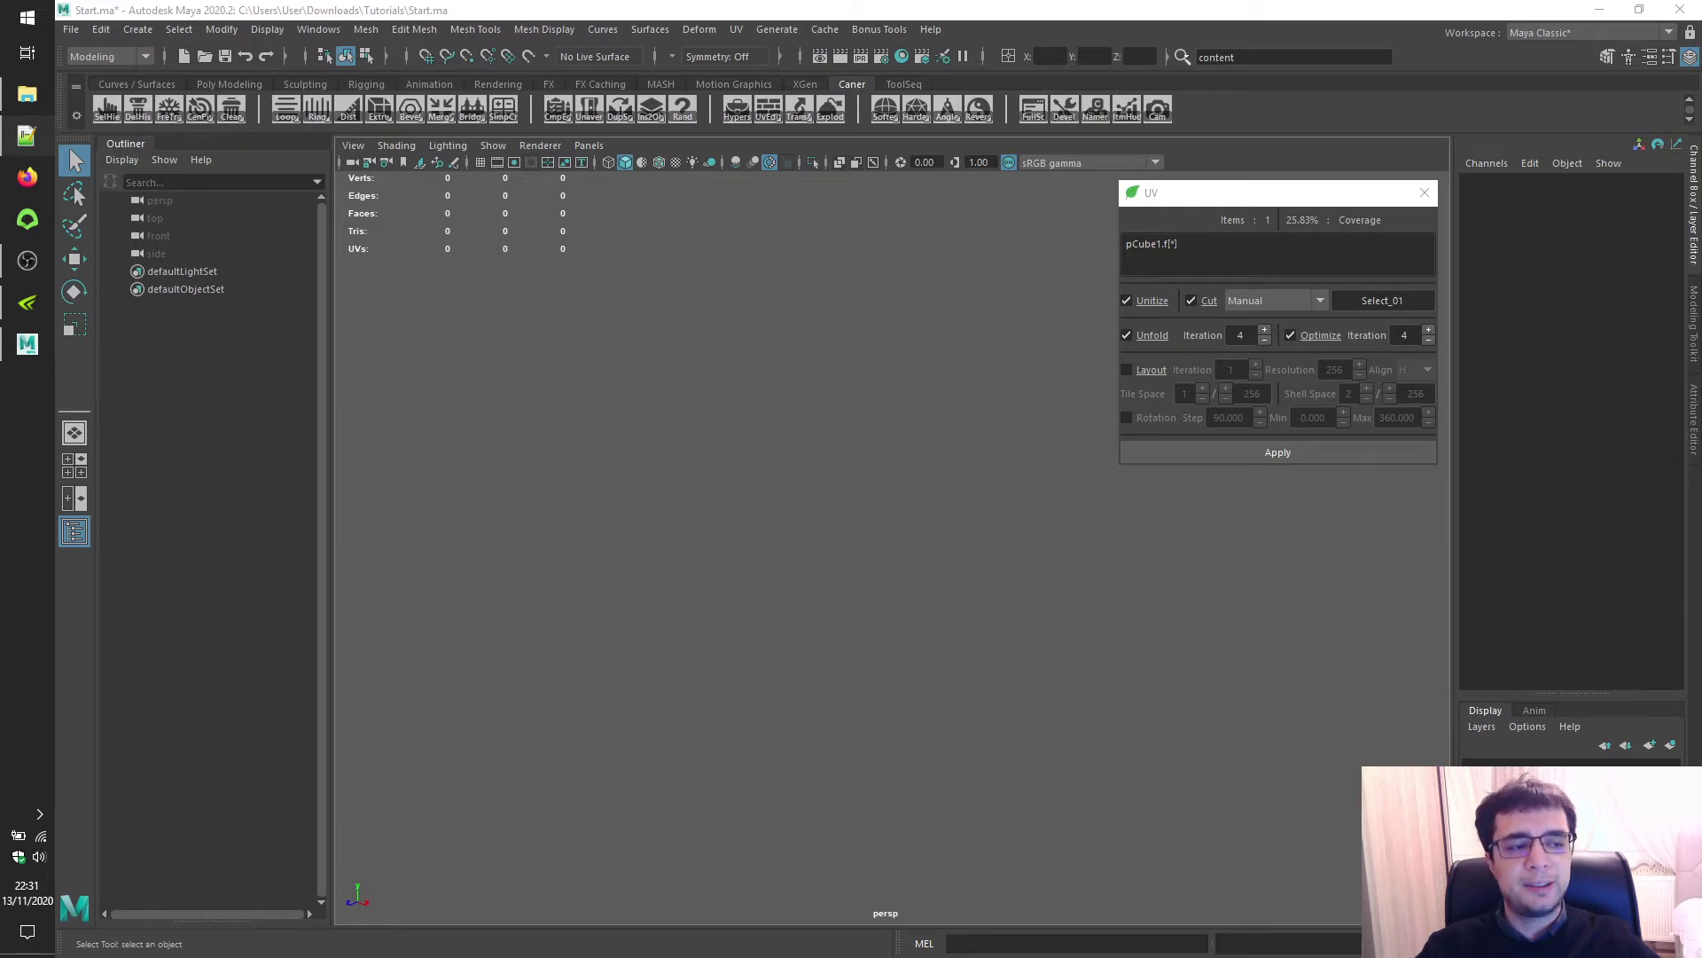
Open the ToolSeq Select tool and place its window directly beneath the UV tool window
left_click_drag(1348, 298, 1439, 303)
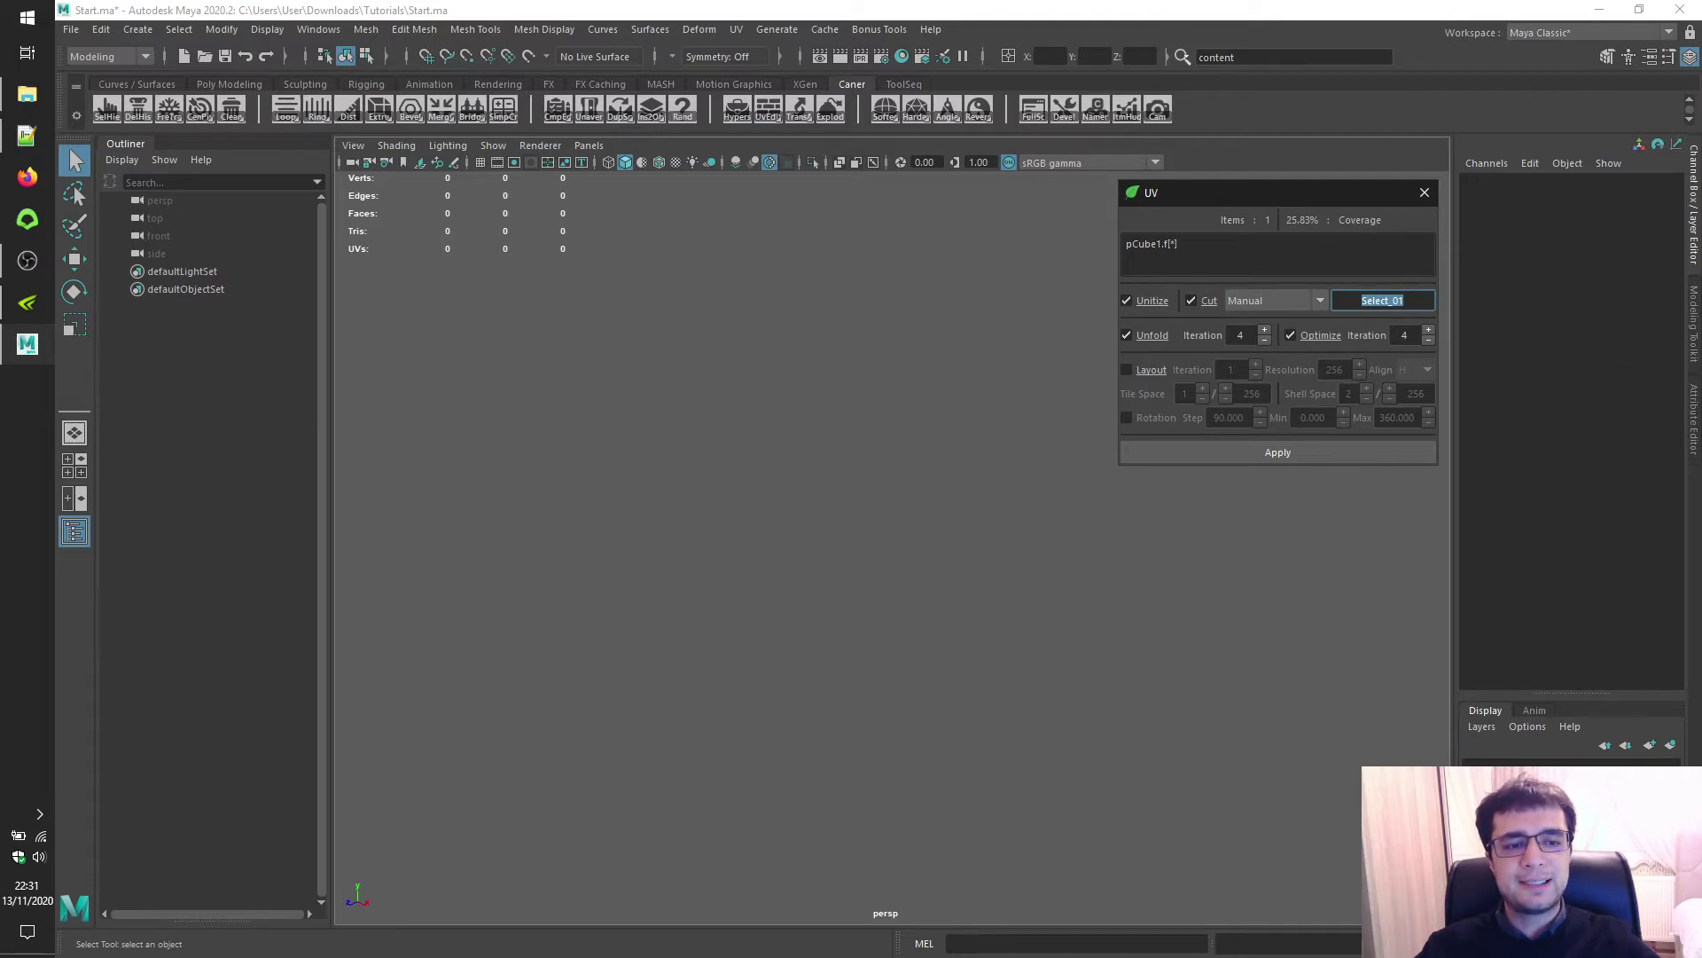
key("alt+Tab")
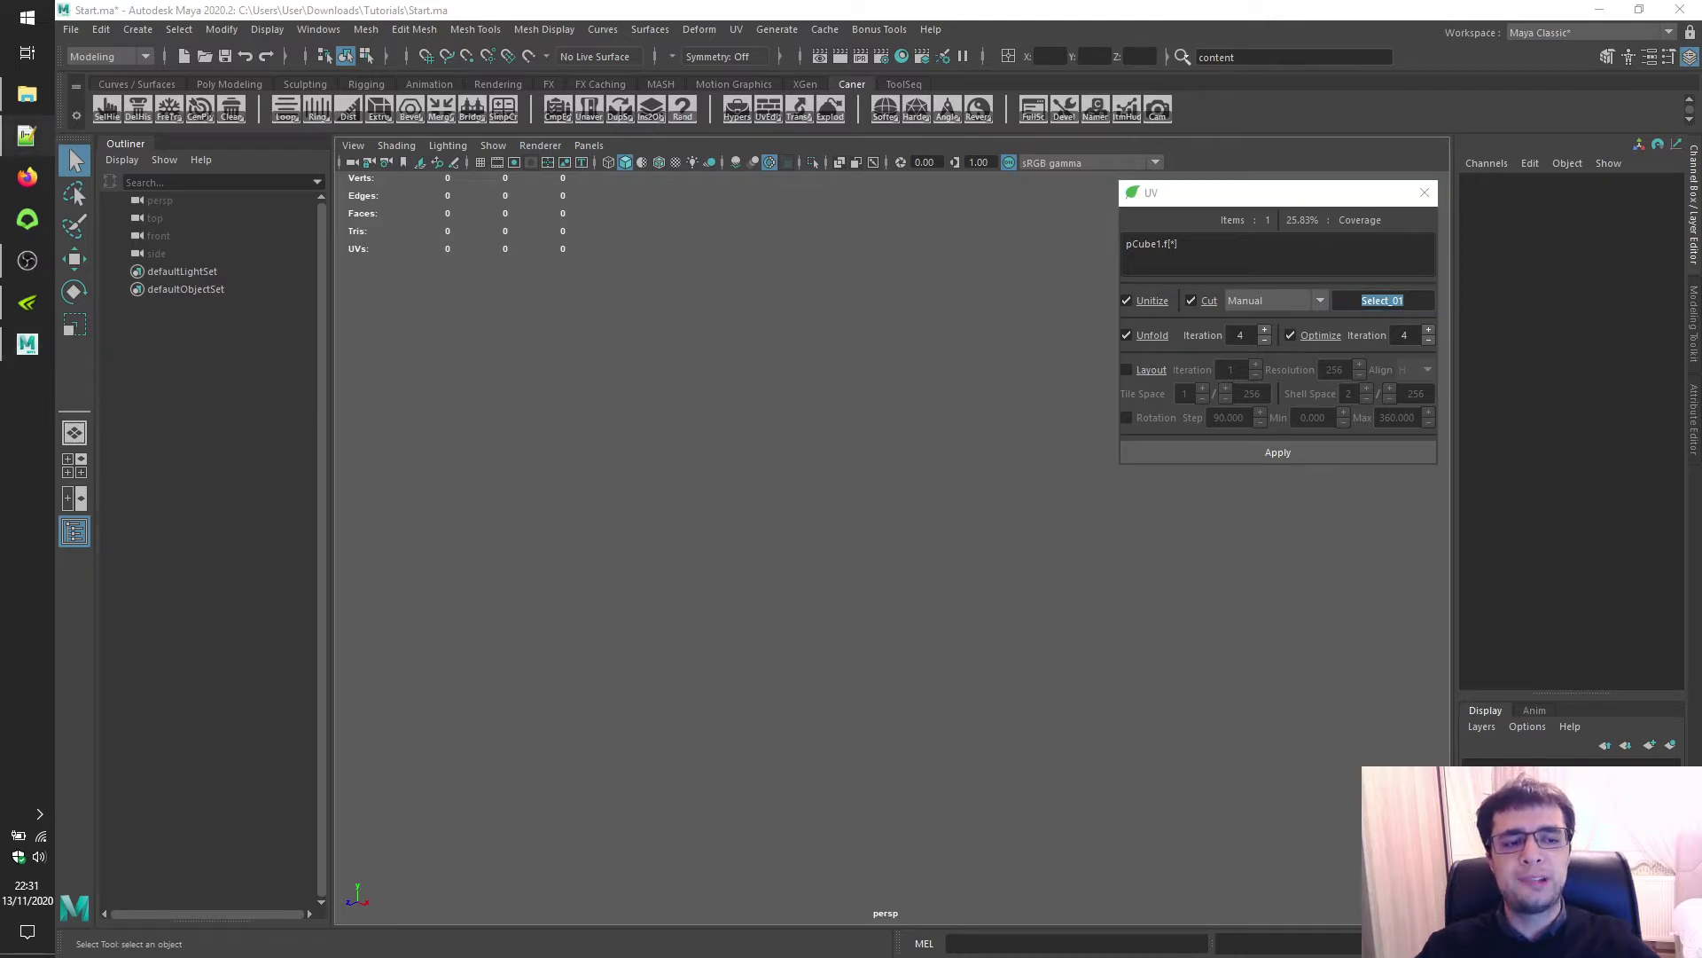
left_click(909, 82)
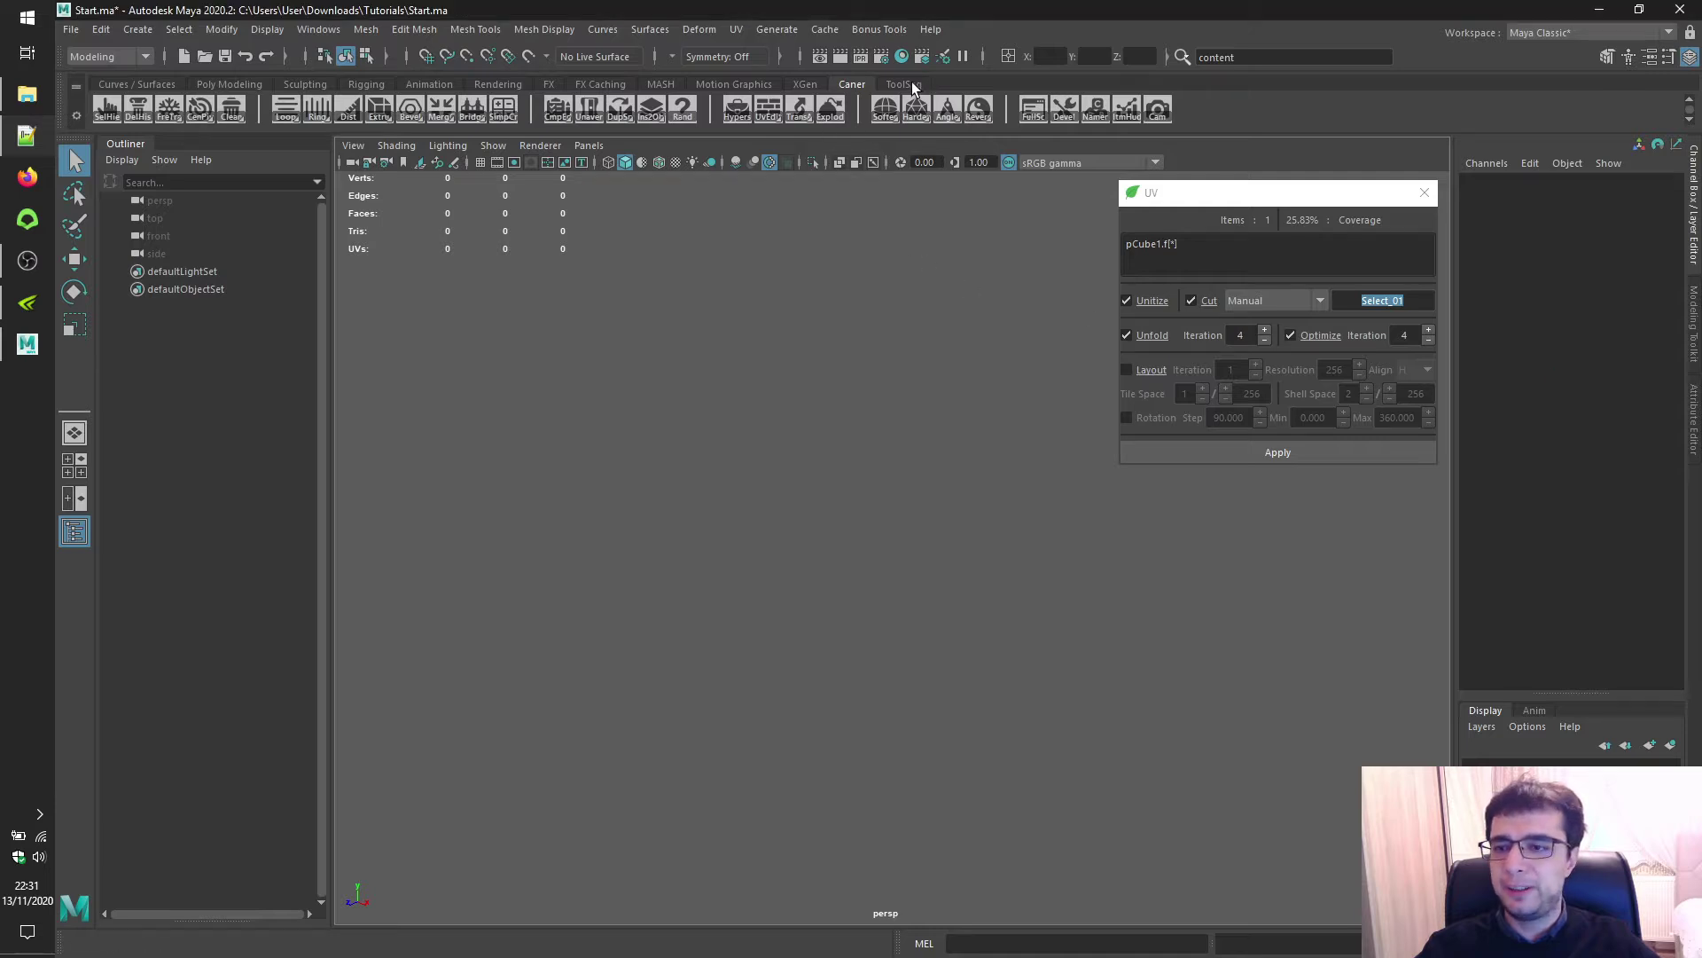
left_click(446, 110)
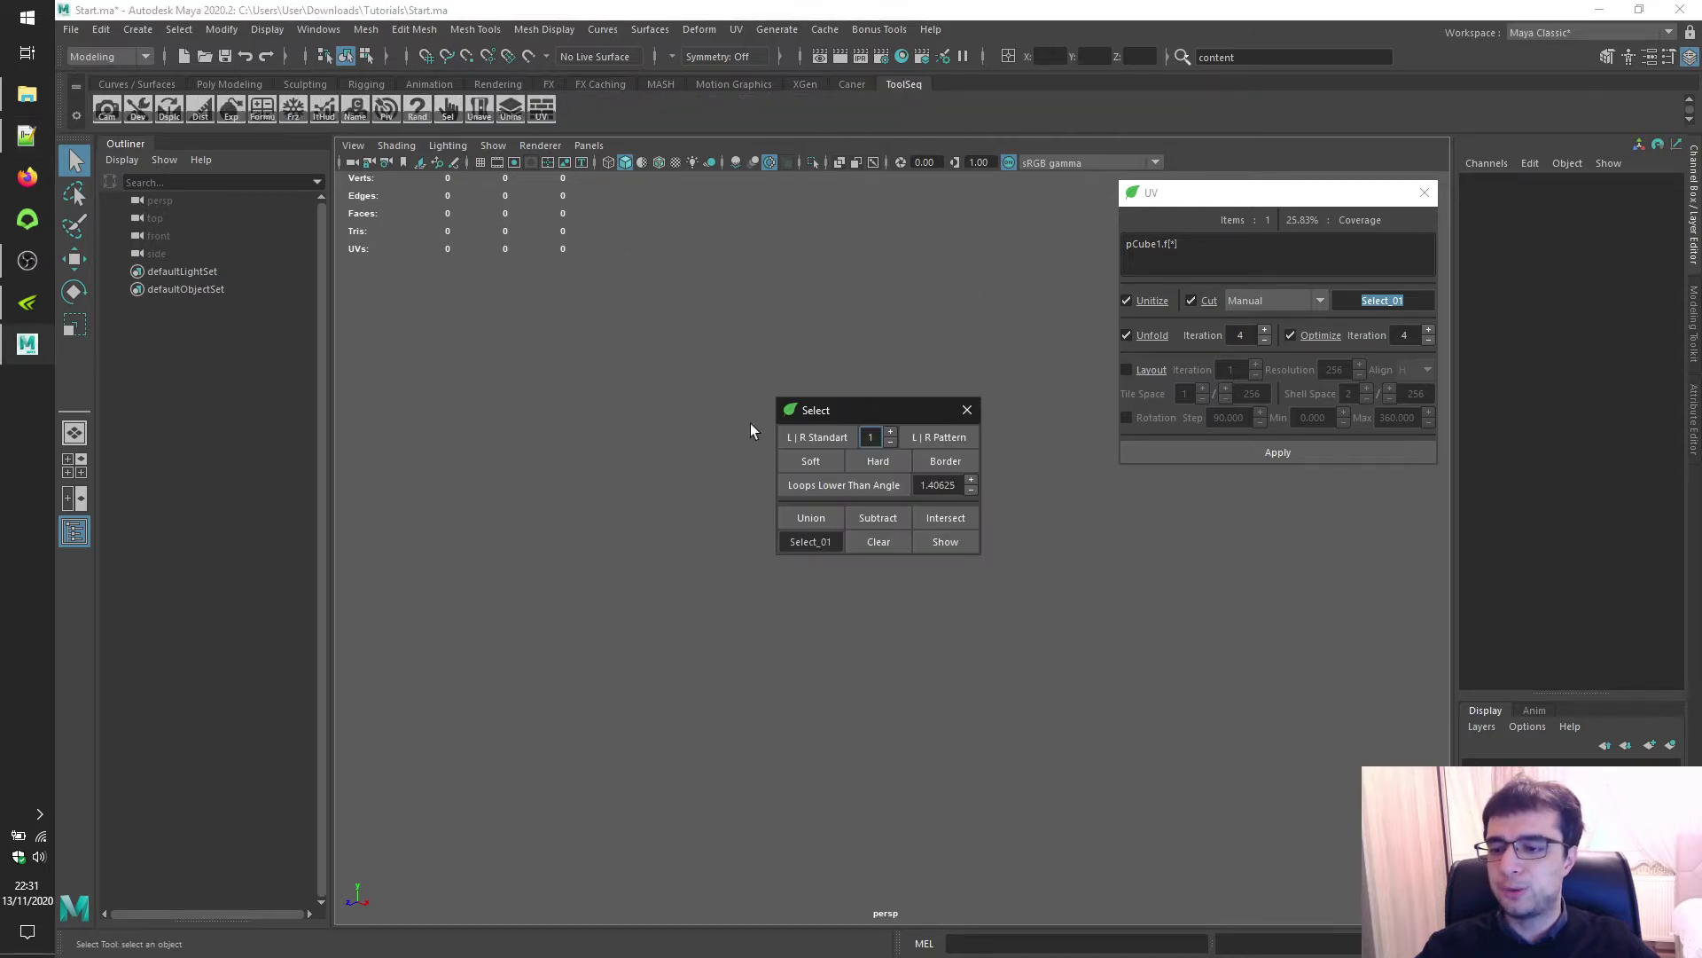
left_click_drag(829, 407, 1232, 490)
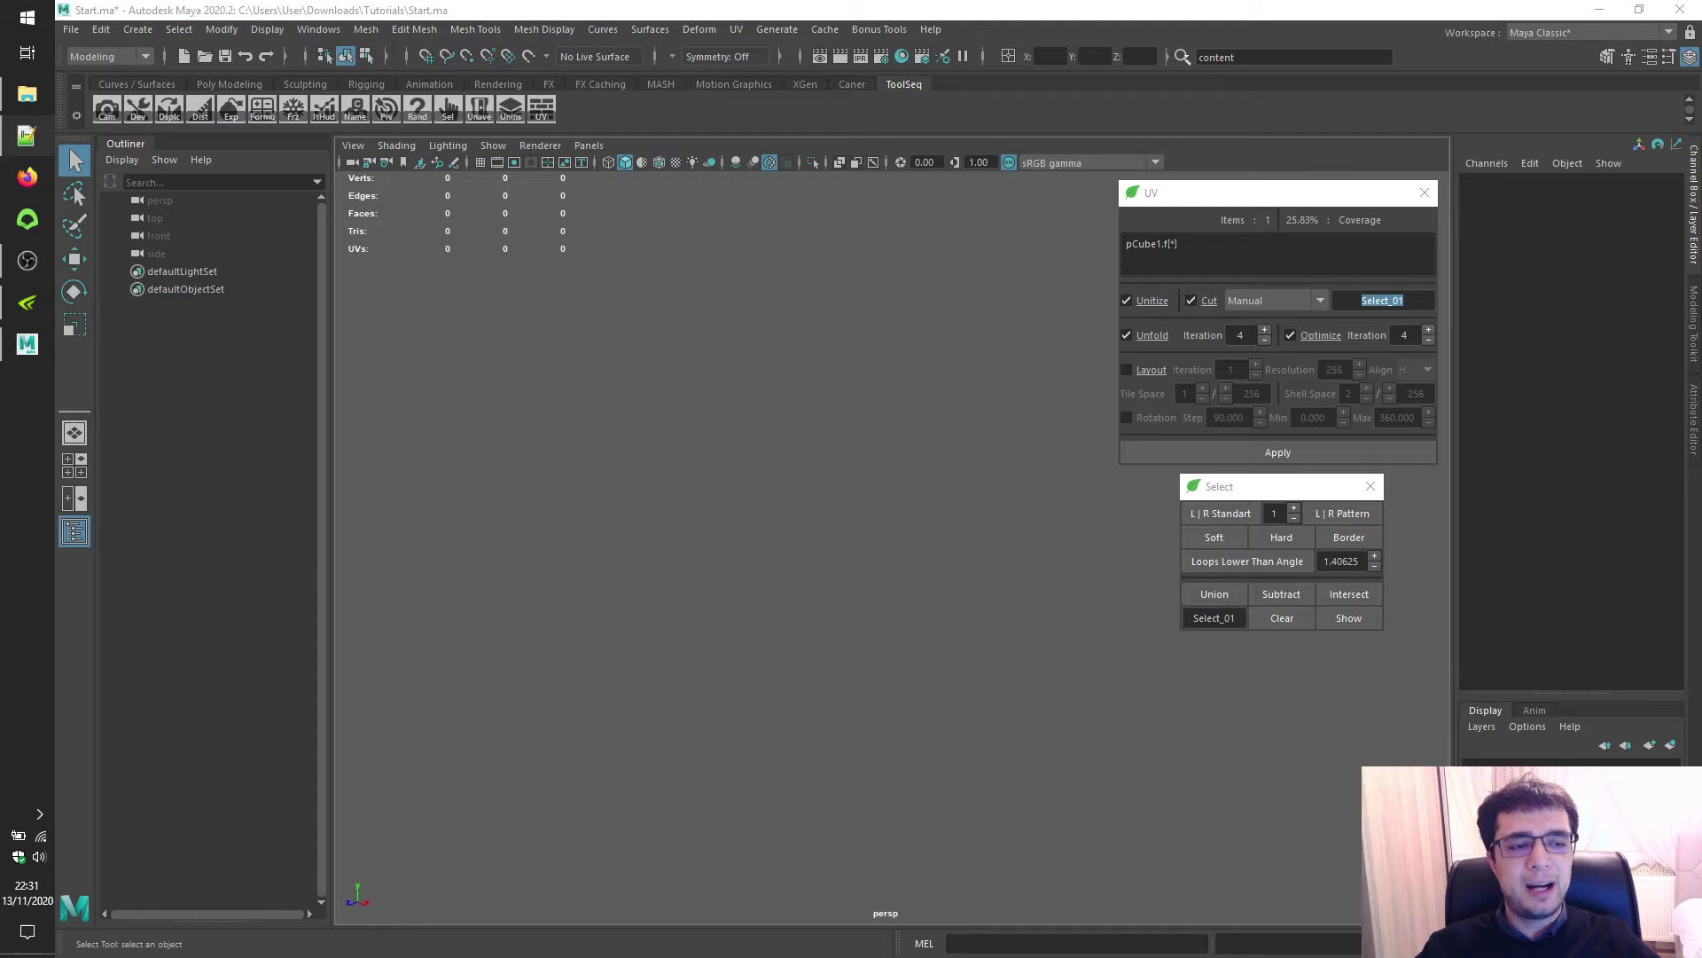
Set the UV tool's Cut mode to Automatic and review the cut value and the Unfold and Optimize iterations
left_click(1277, 302)
left_click(1280, 326)
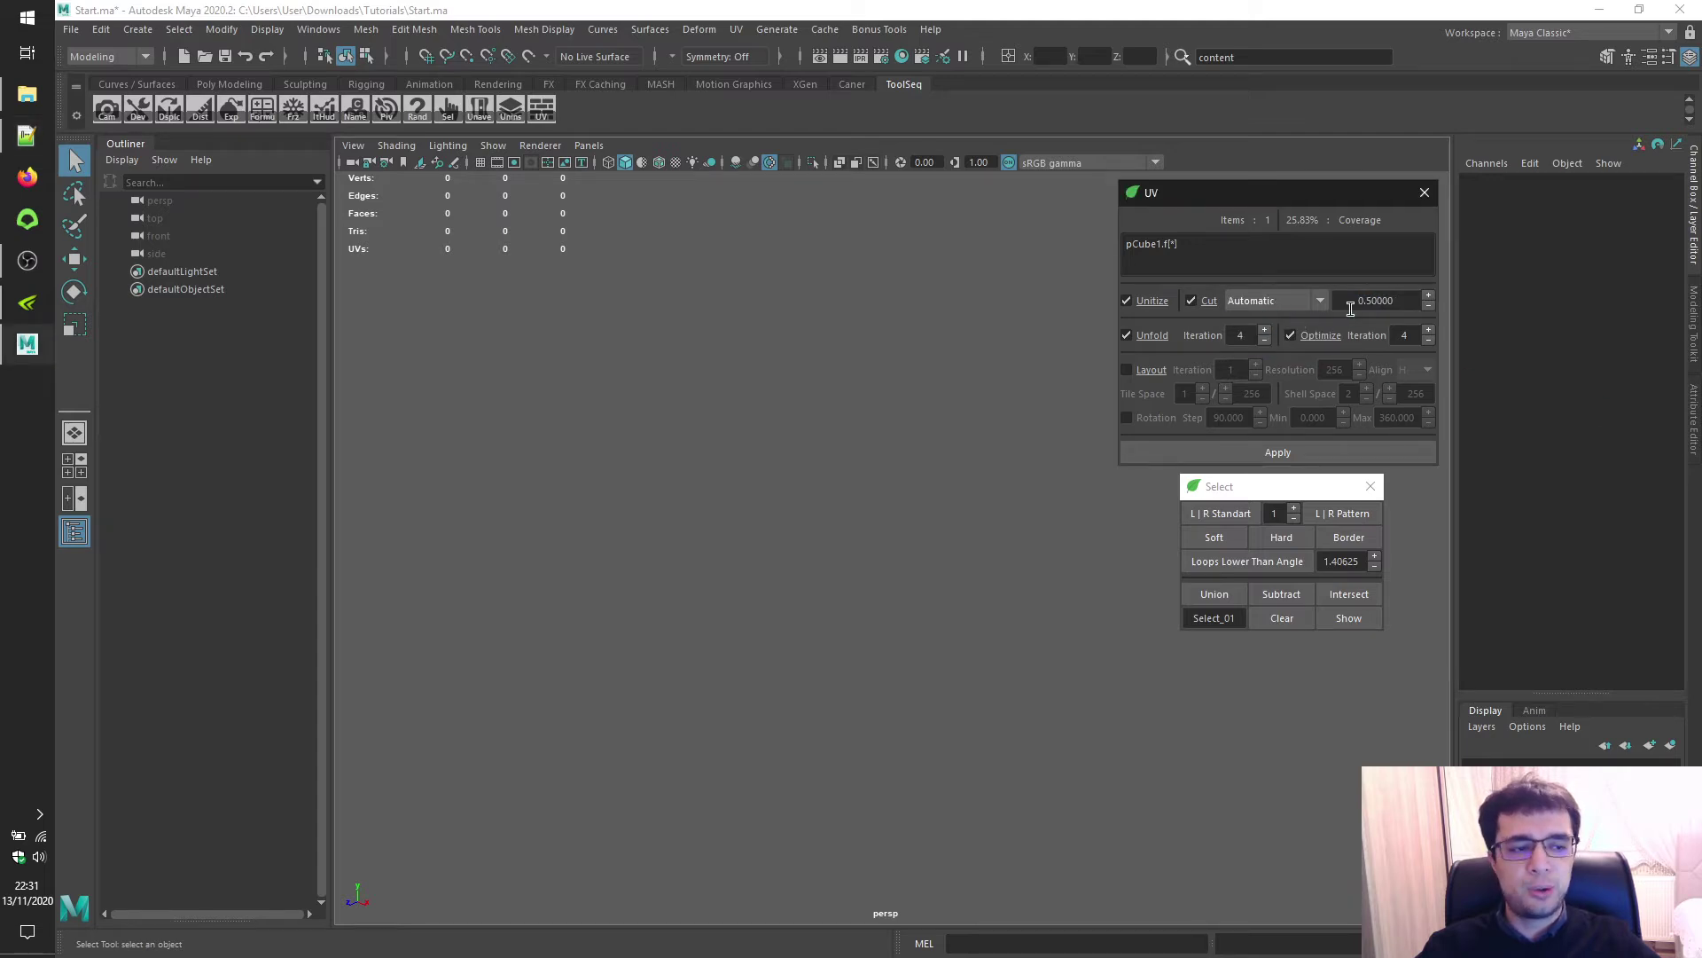
left_click(1351, 303)
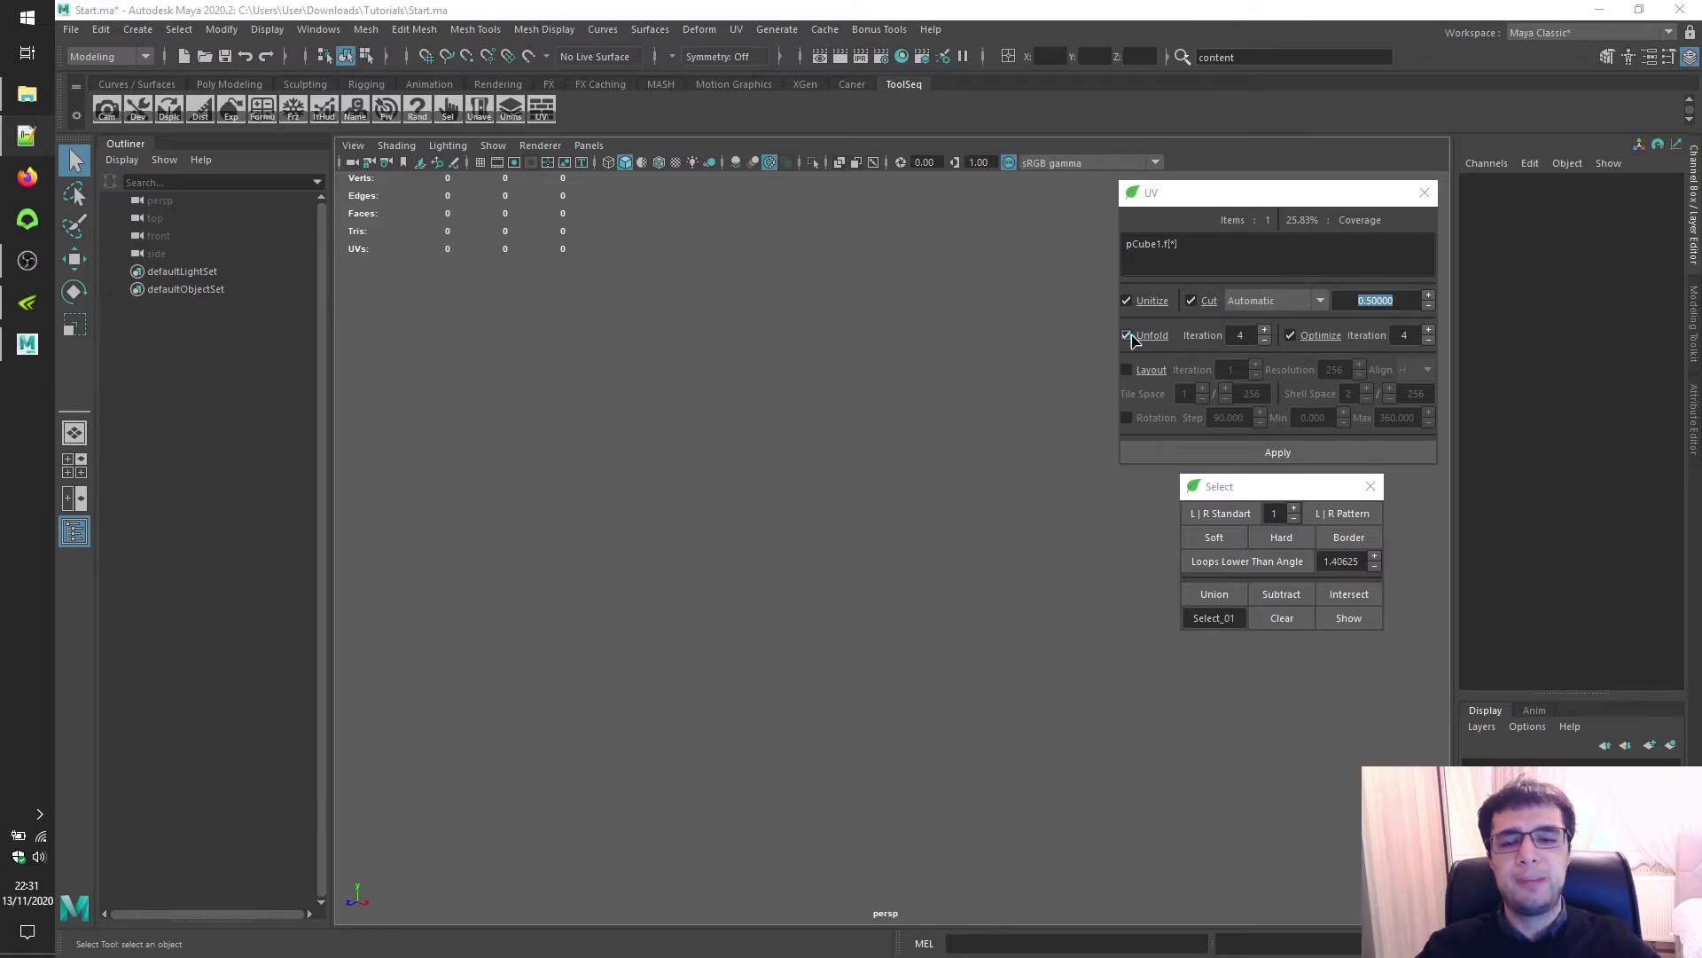
double_click(1249, 334)
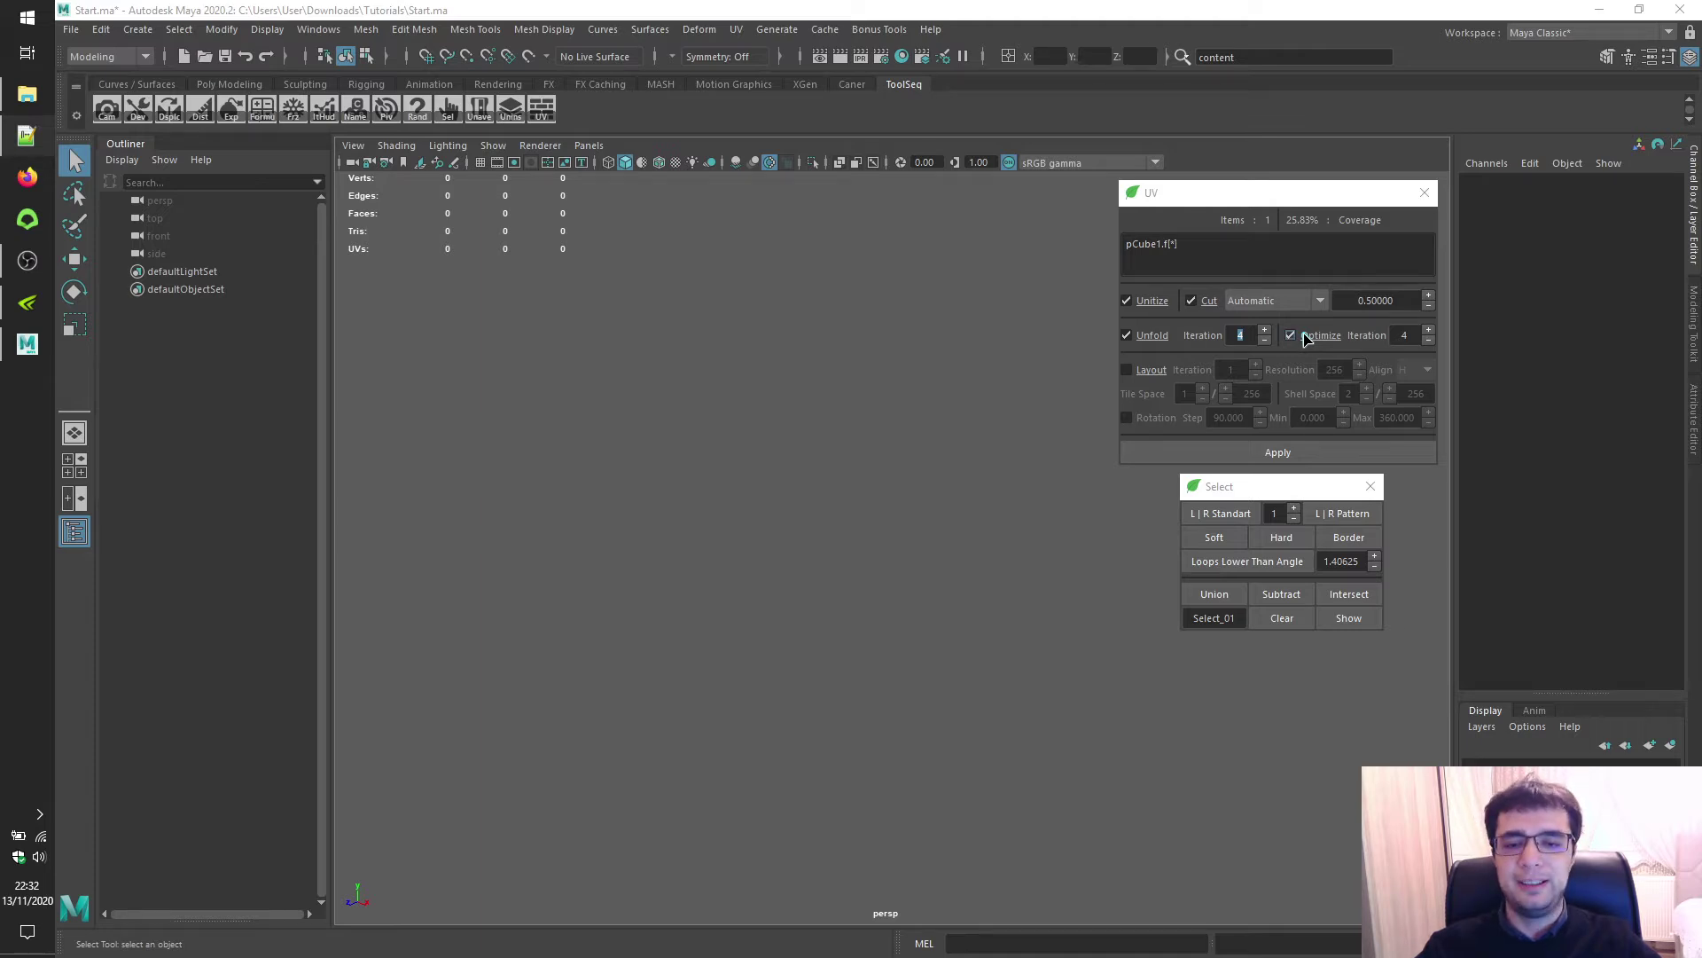
double_click(1415, 335)
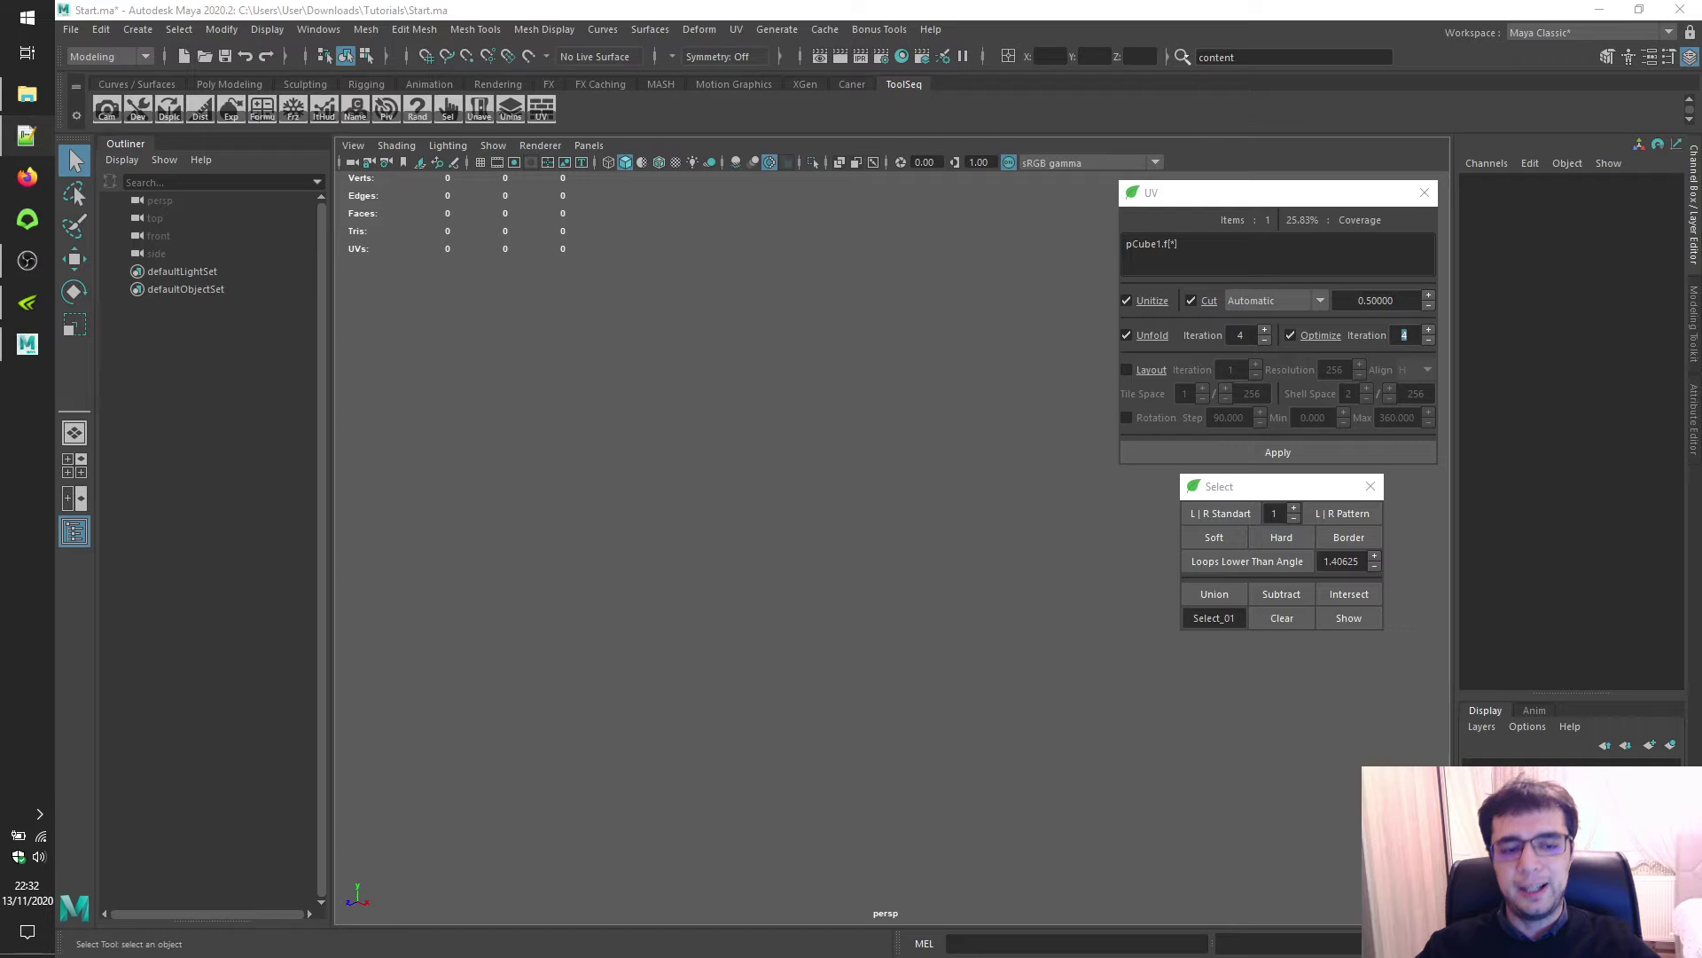
Enable Layout with Align set to H, and review its iteration, resolution, tile space and shell space settings
left_click(1126, 370)
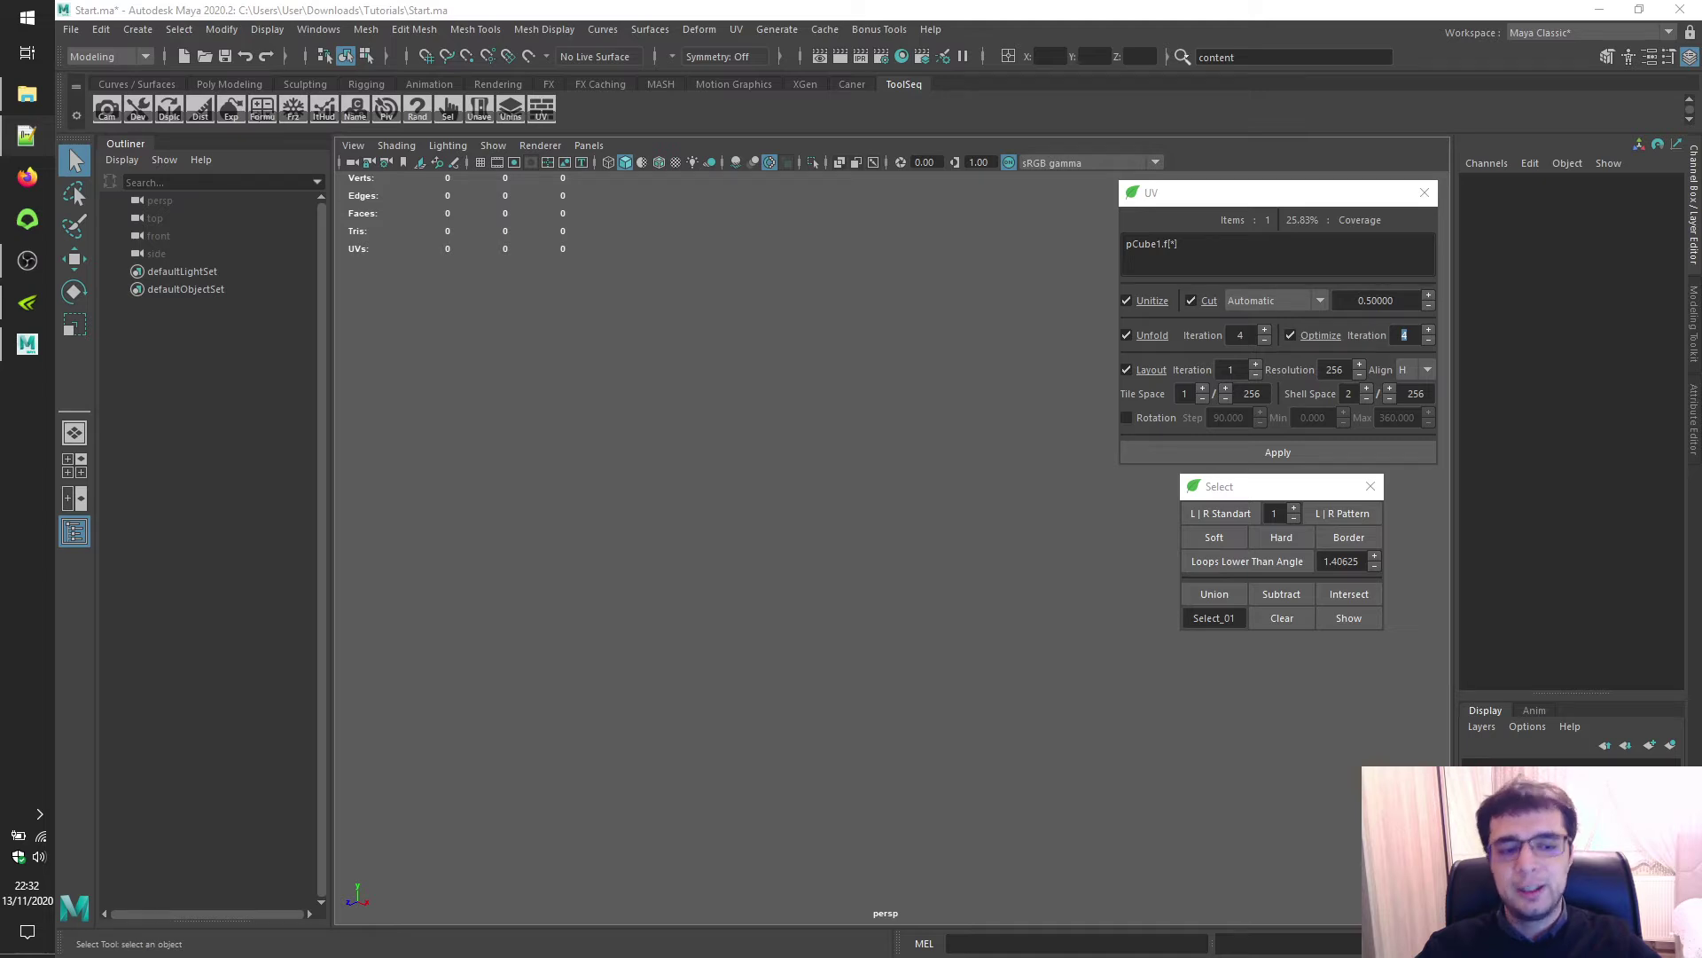
double_click(1230, 370)
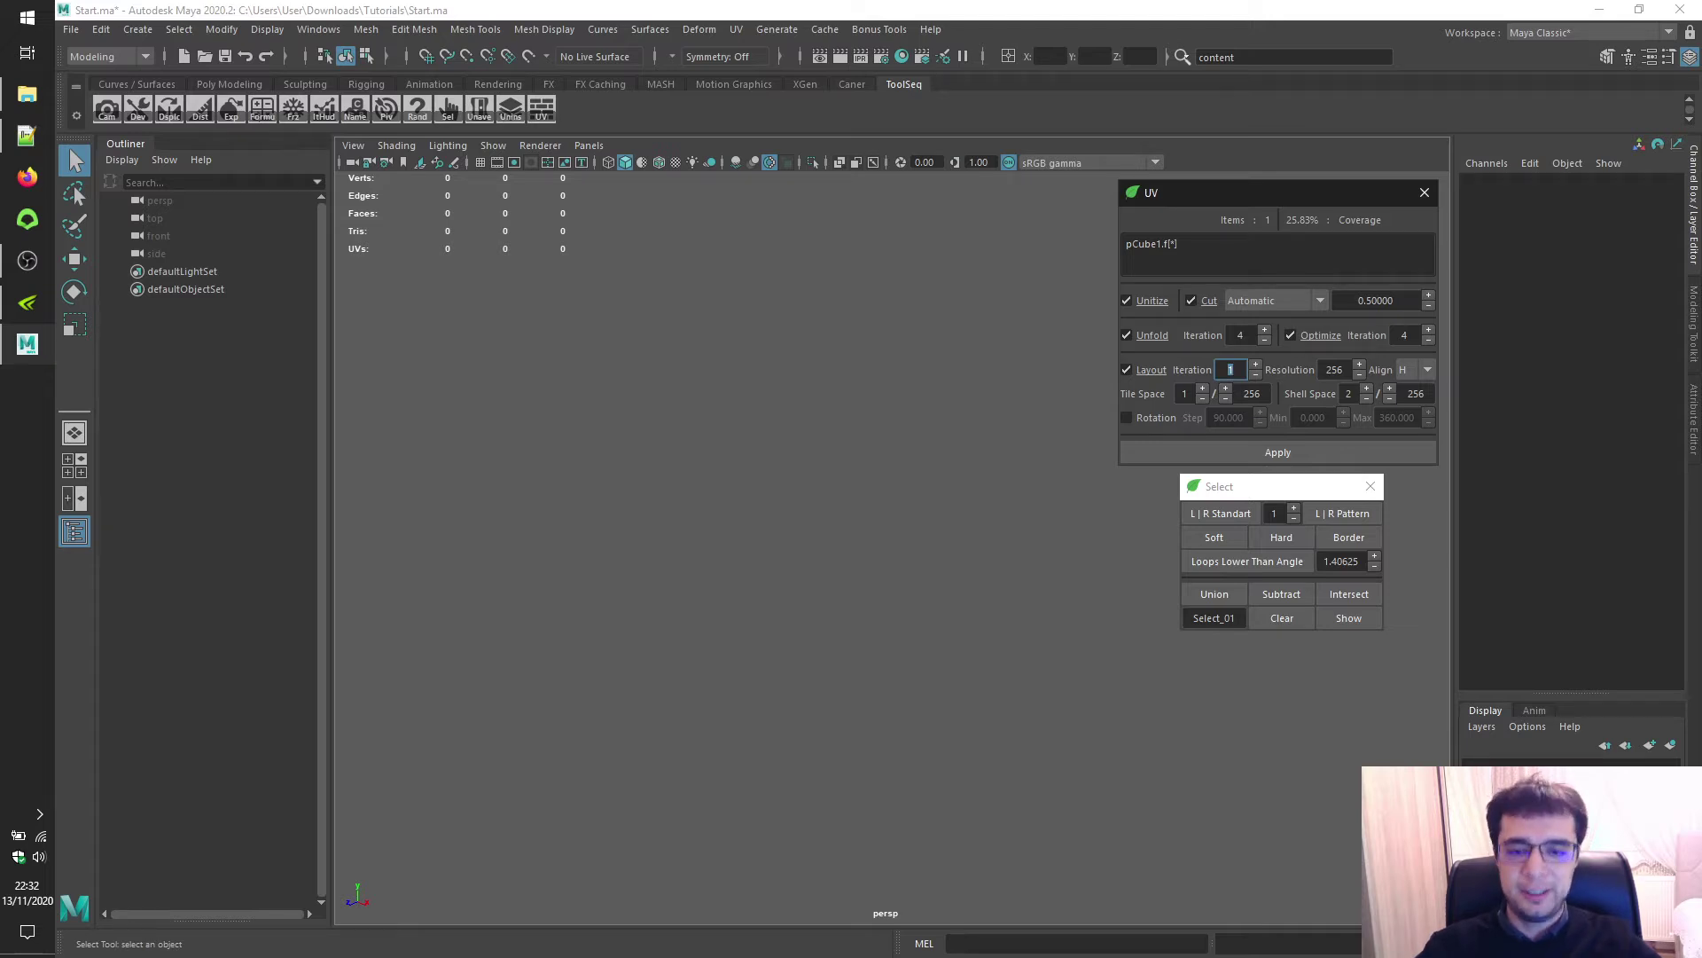
double_click(1339, 369)
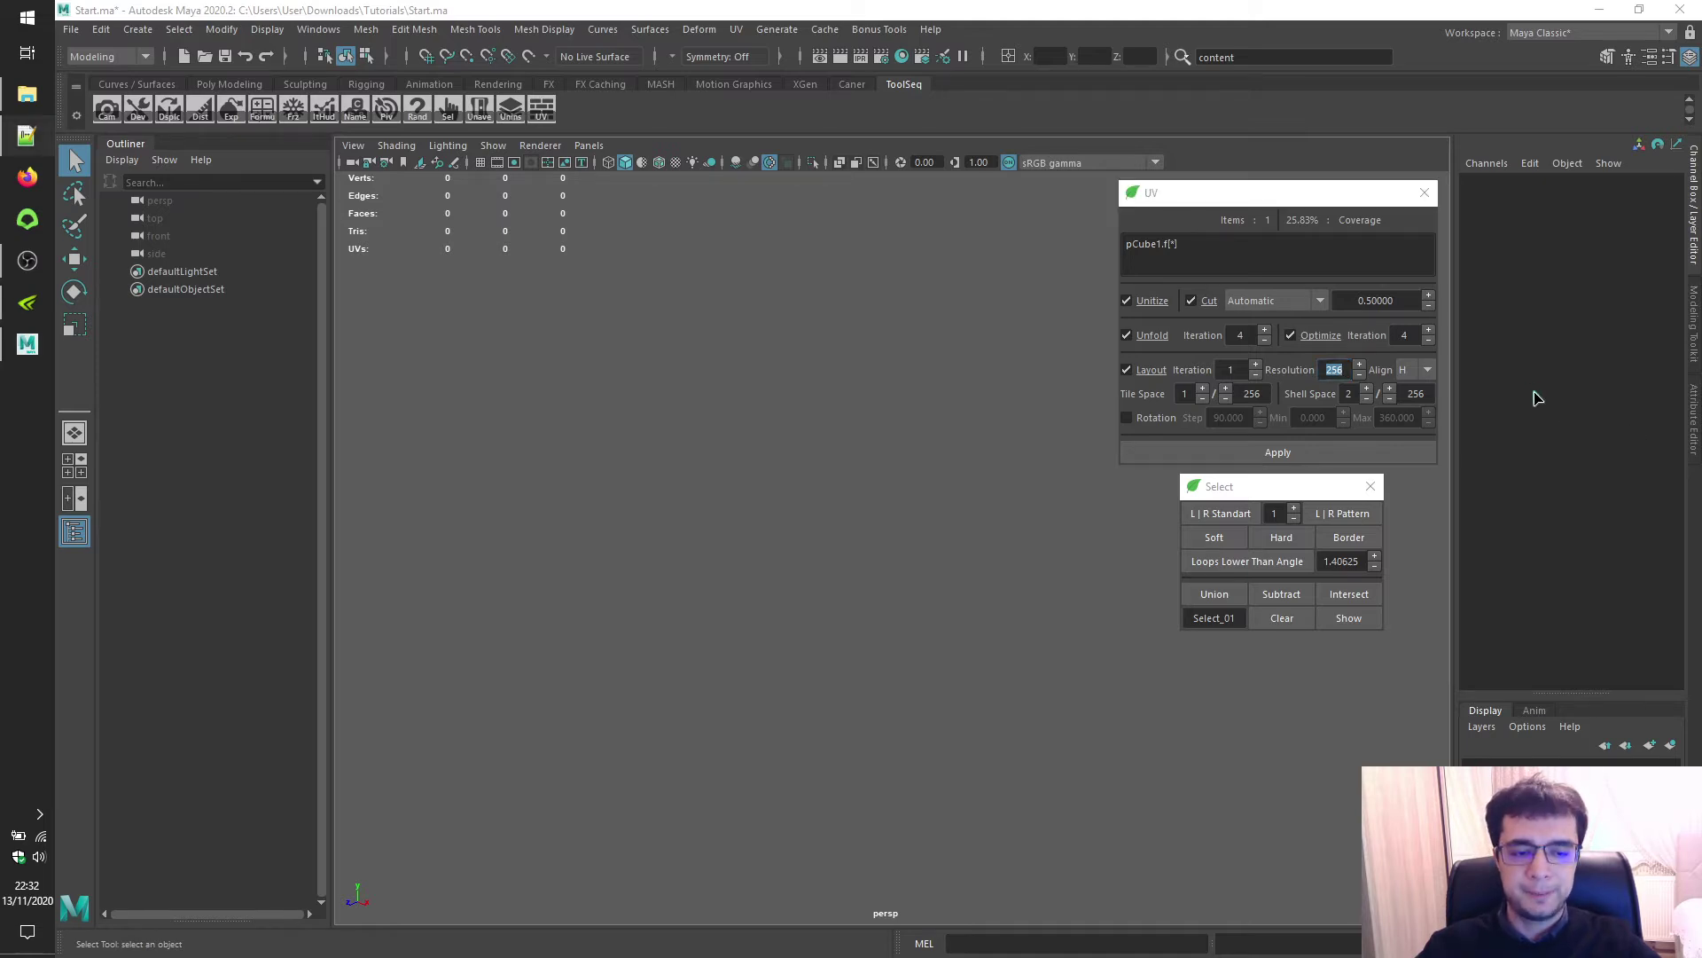
left_click(1420, 378)
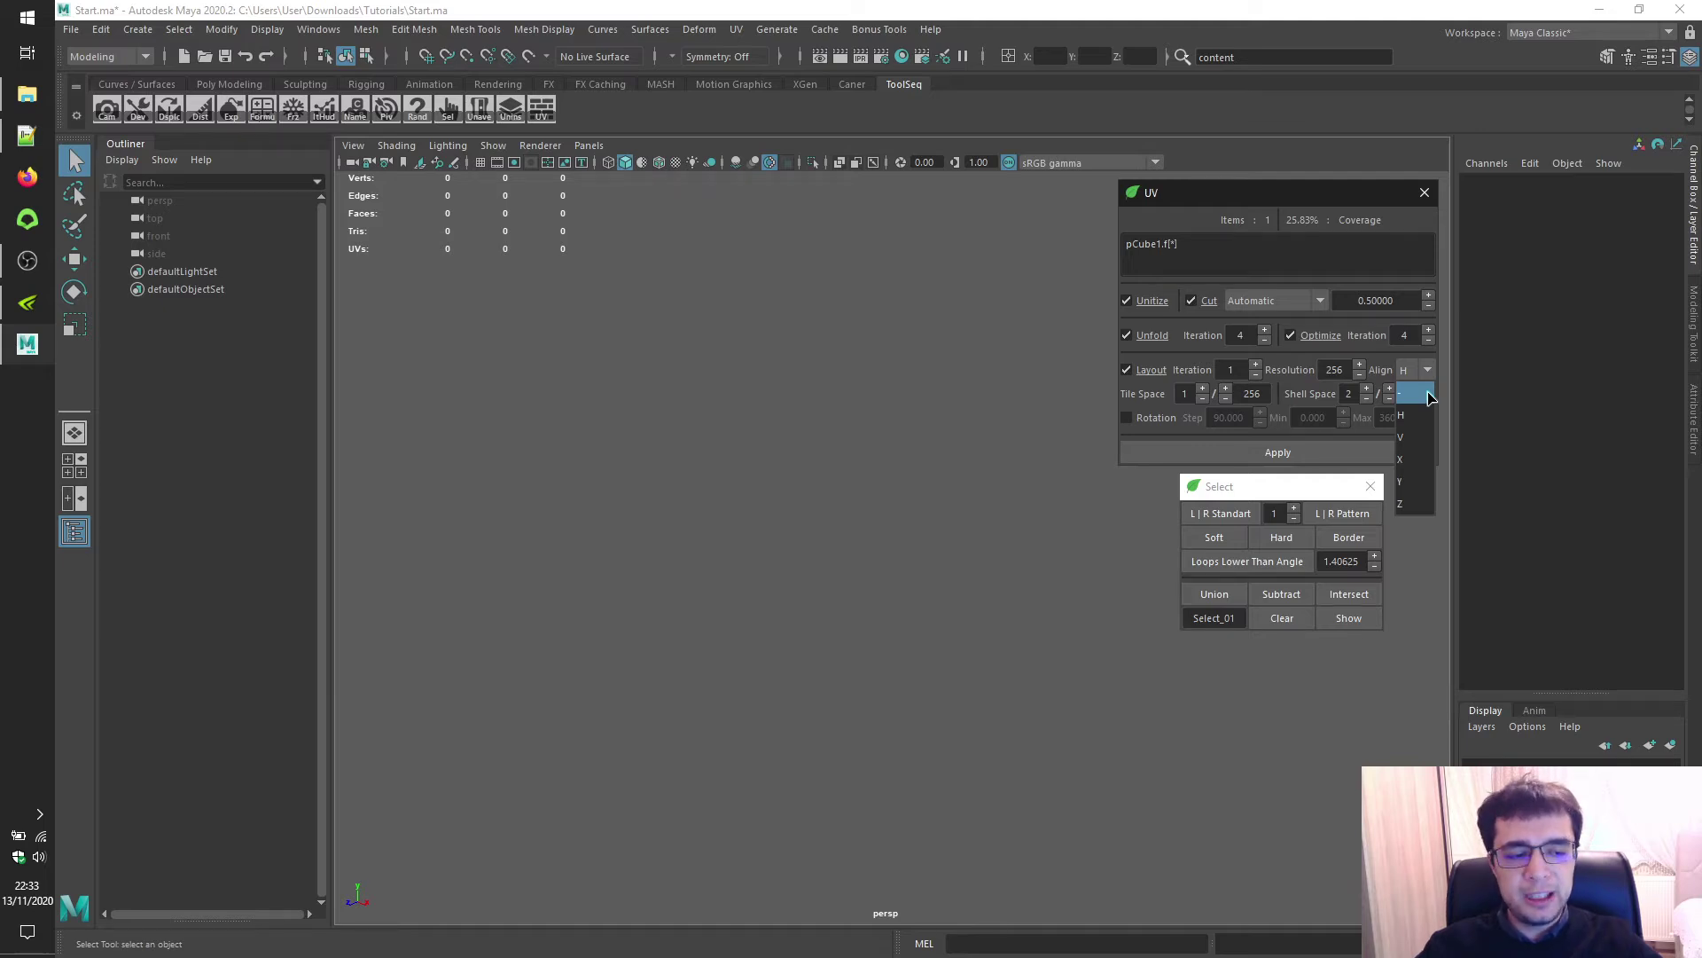
left_click(1422, 424)
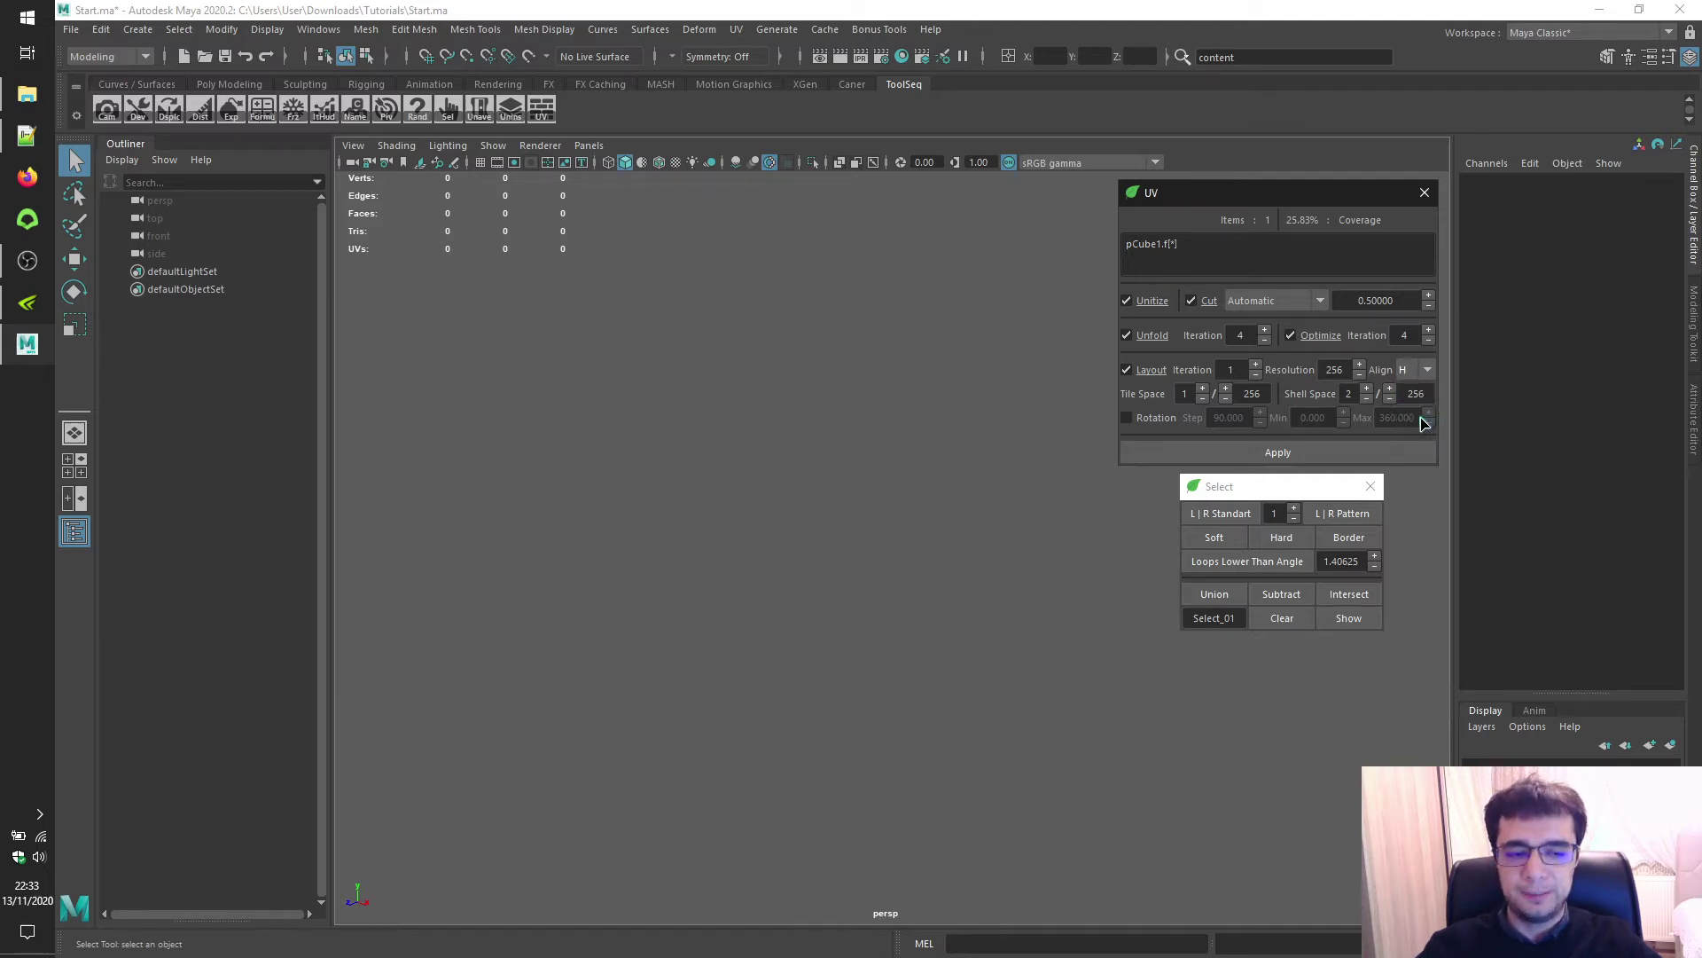
key("alt+Tab")
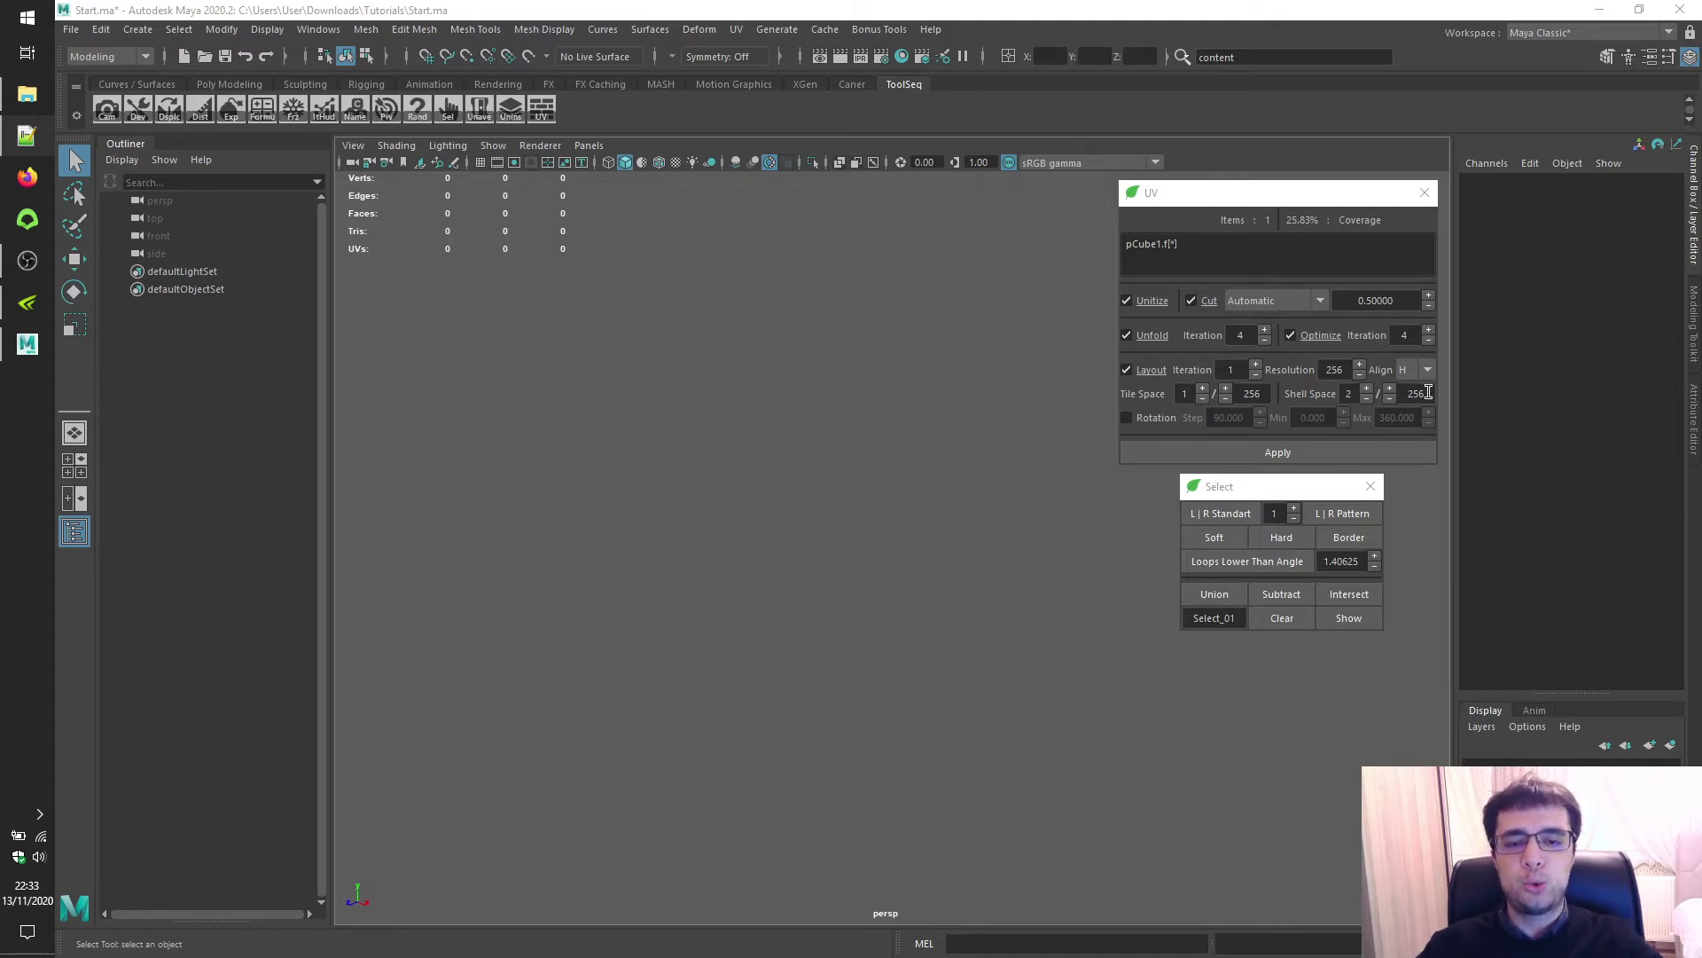
left_click(1426, 393)
left_click(1255, 392)
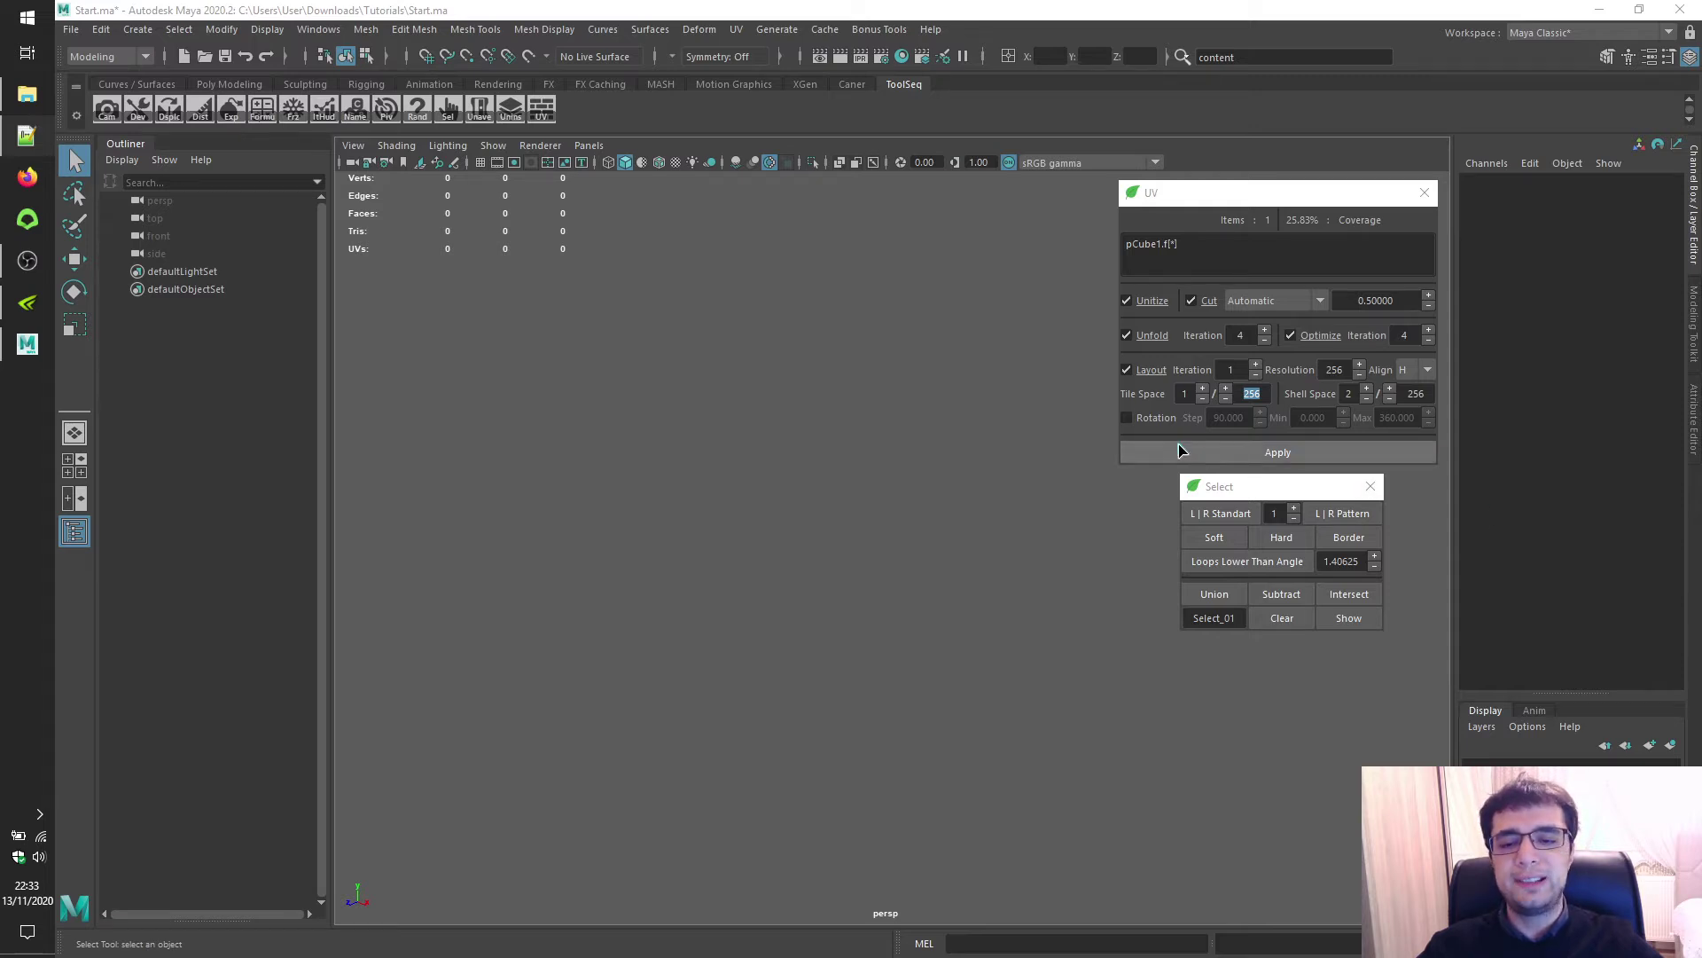
Enable the layout's Rotation option to inspect its step value, and disable Rotation again
left_click(1147, 418)
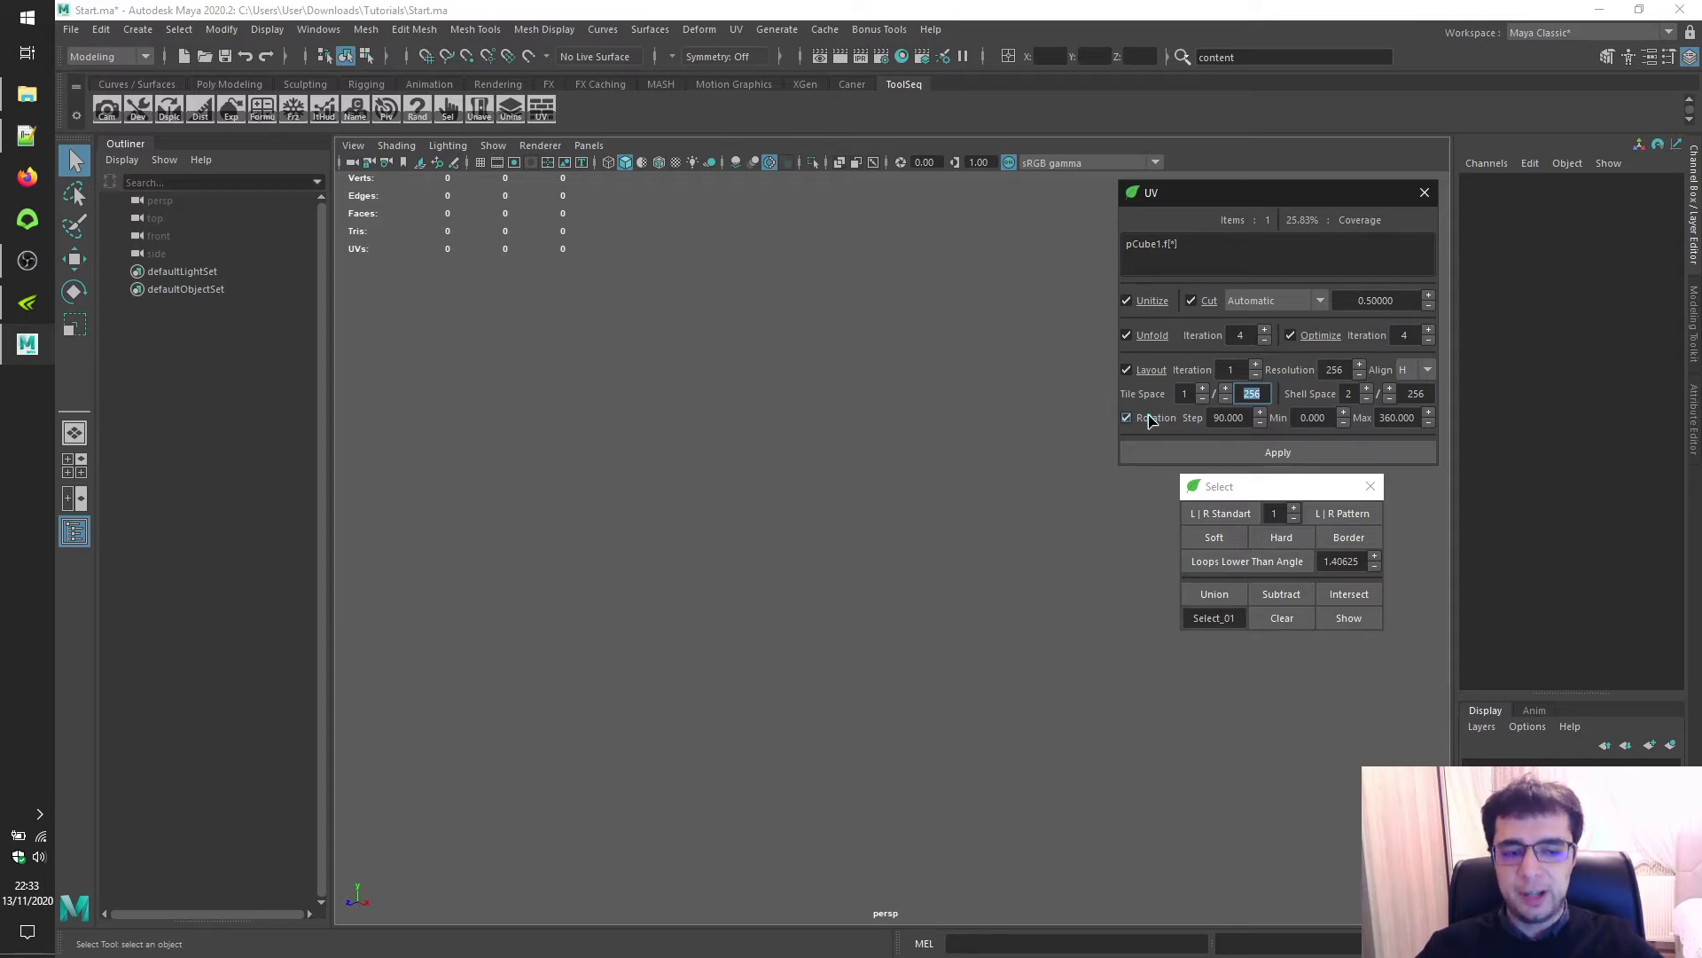
left_click(1244, 418)
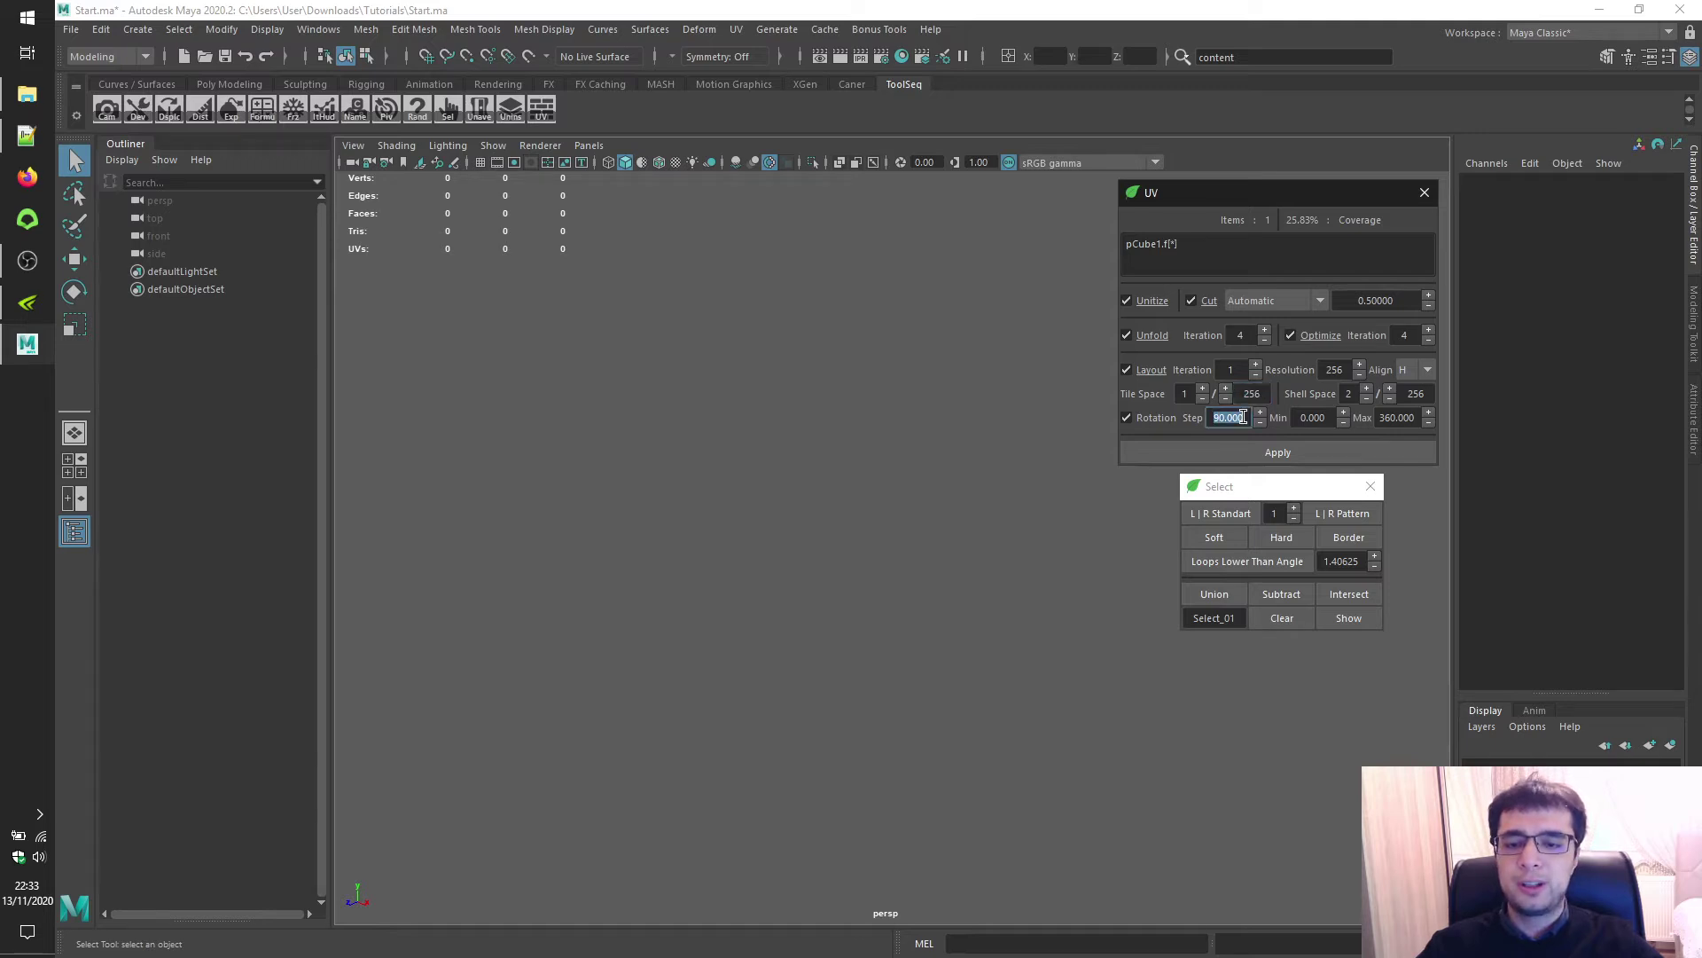
left_click(1126, 417)
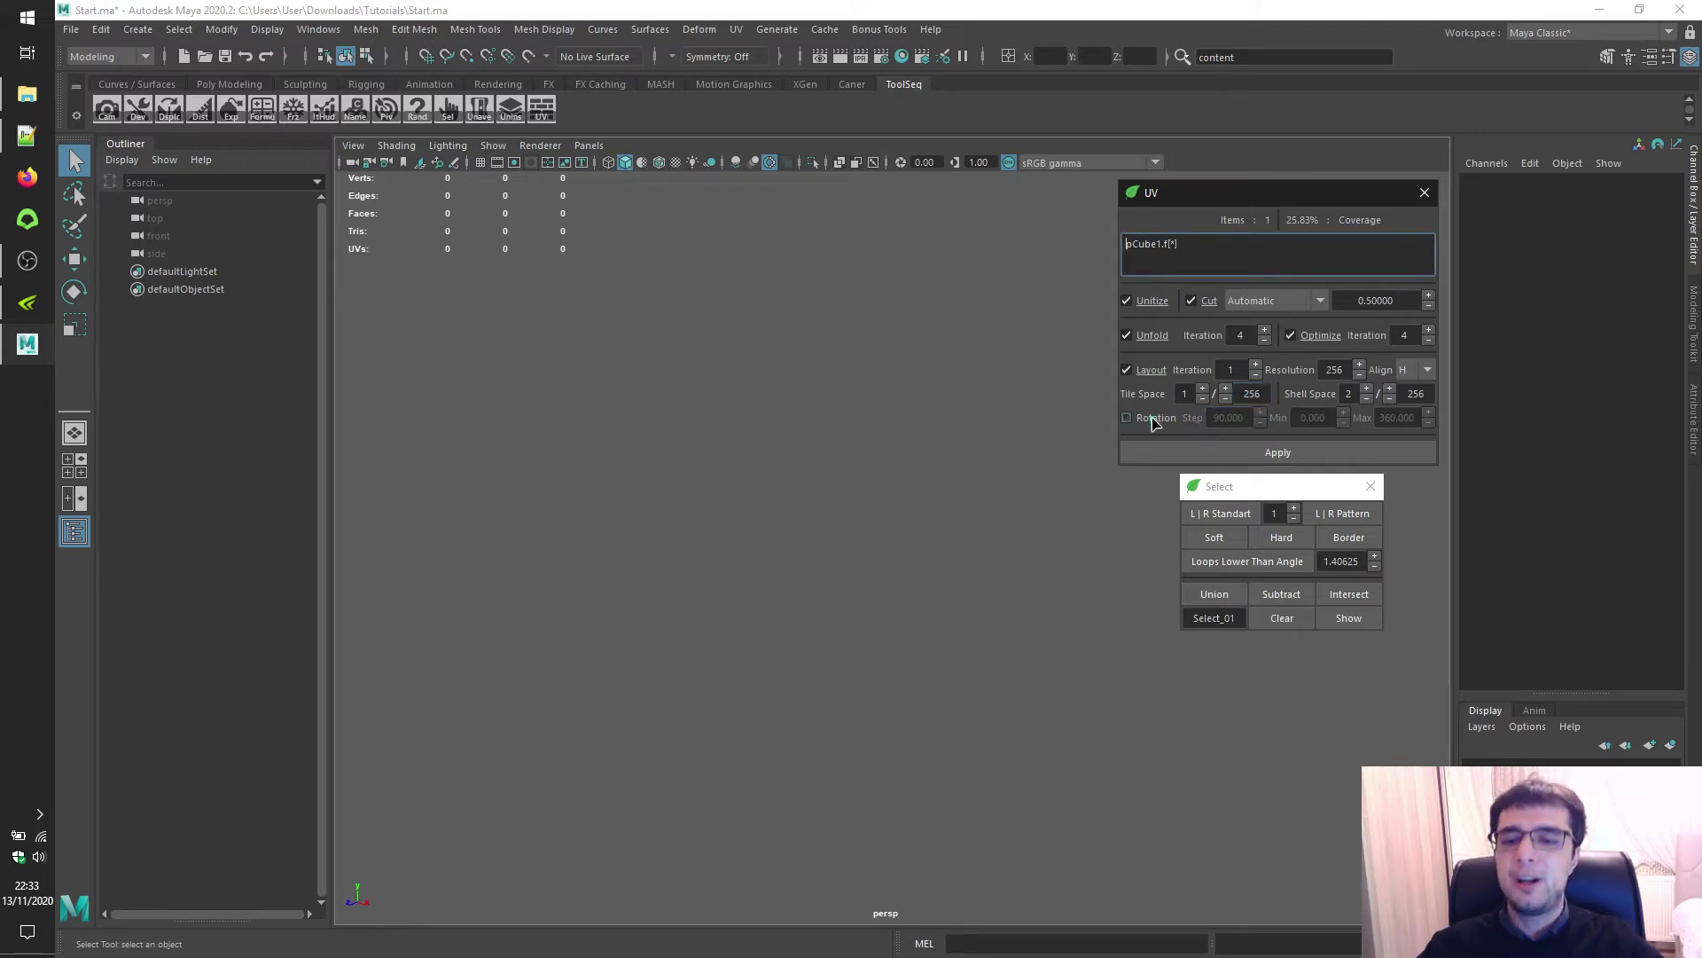
Open the ToolSeq_UV scene from the ToolSeq_UV tutorial folder without saving changes to the current scene
left_click(203, 57)
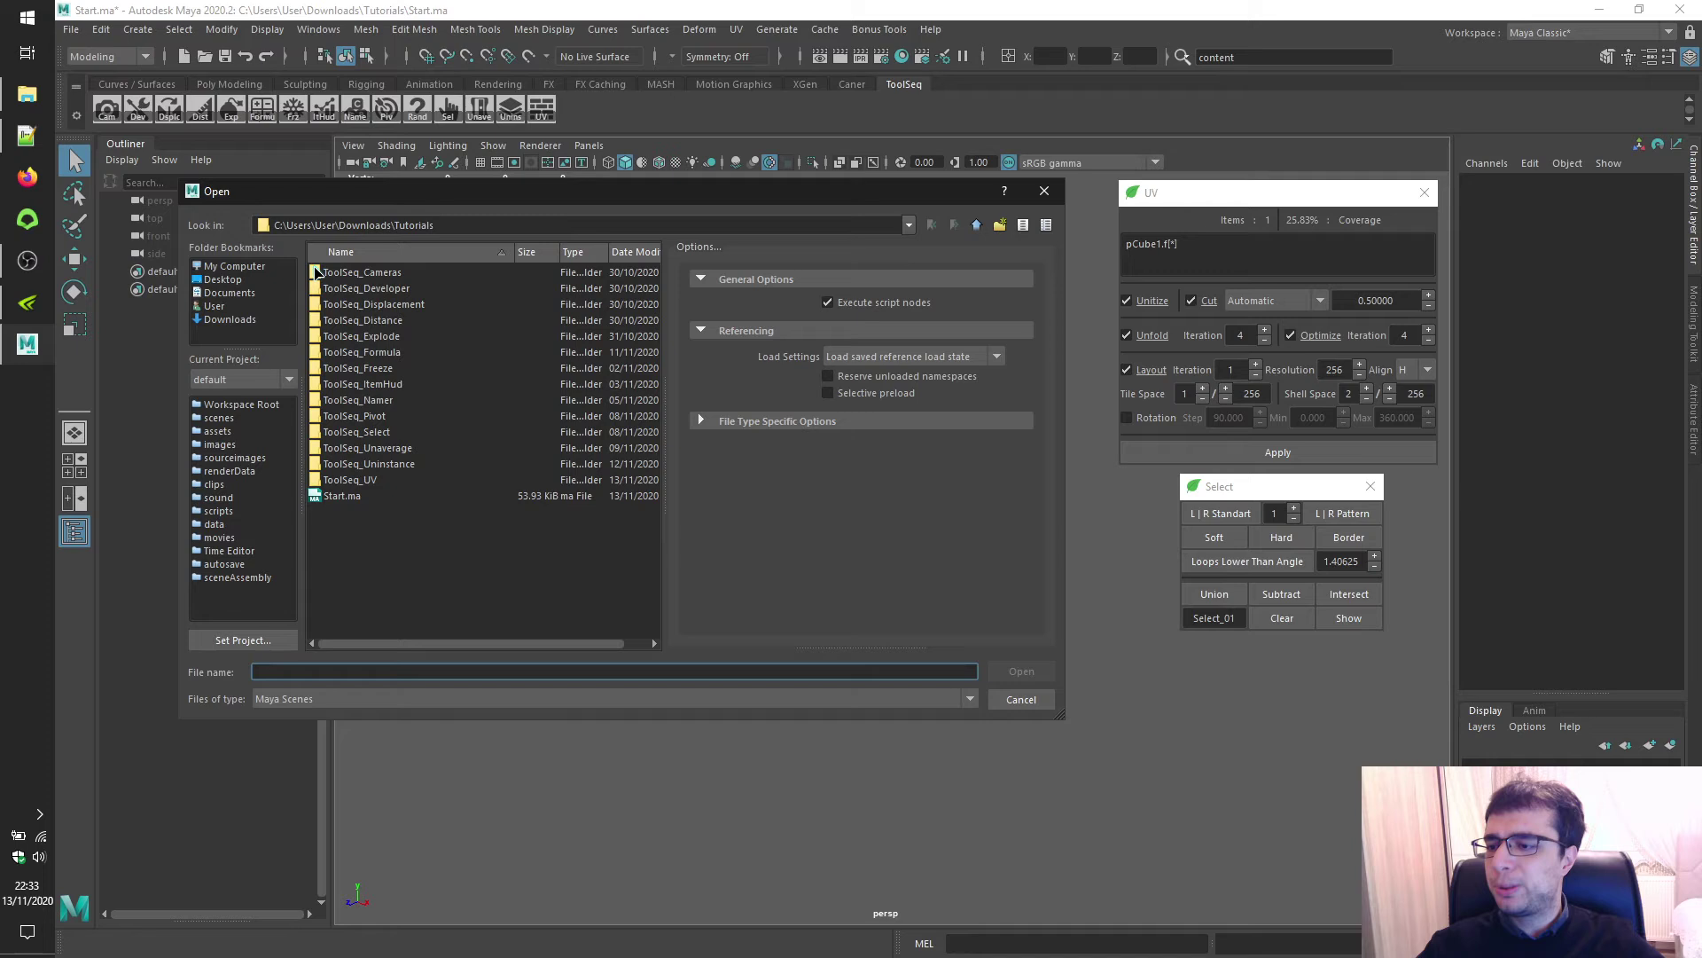
double_click(362, 481)
double_click(360, 274)
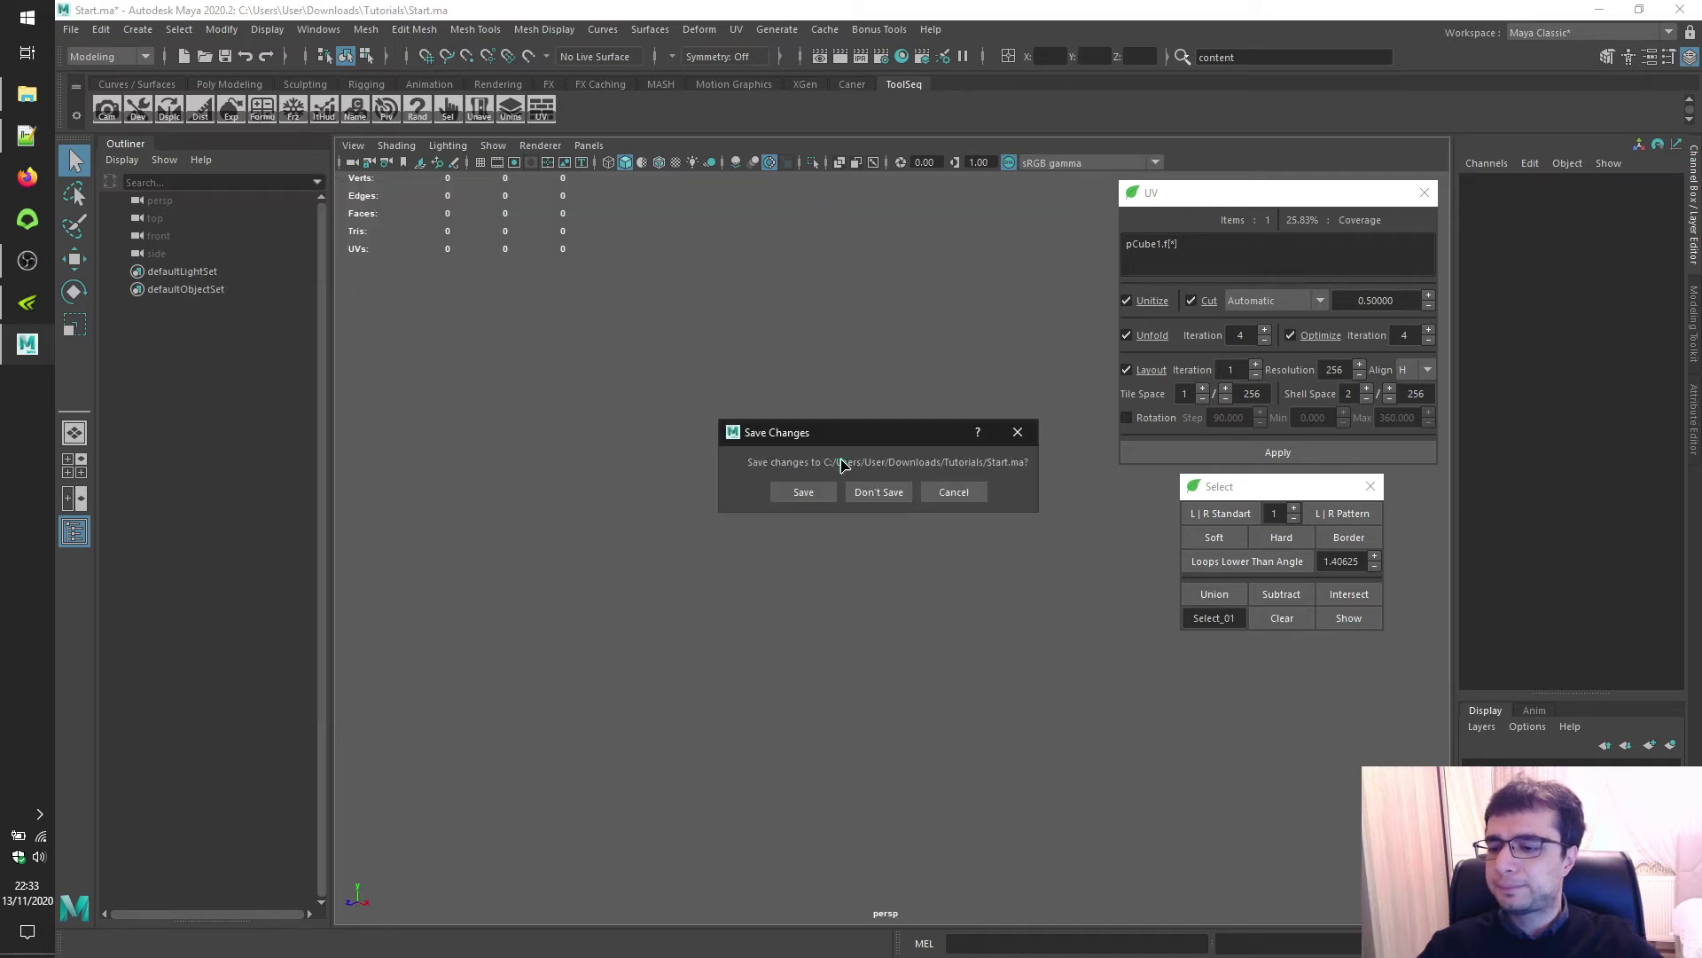
left_click(876, 490)
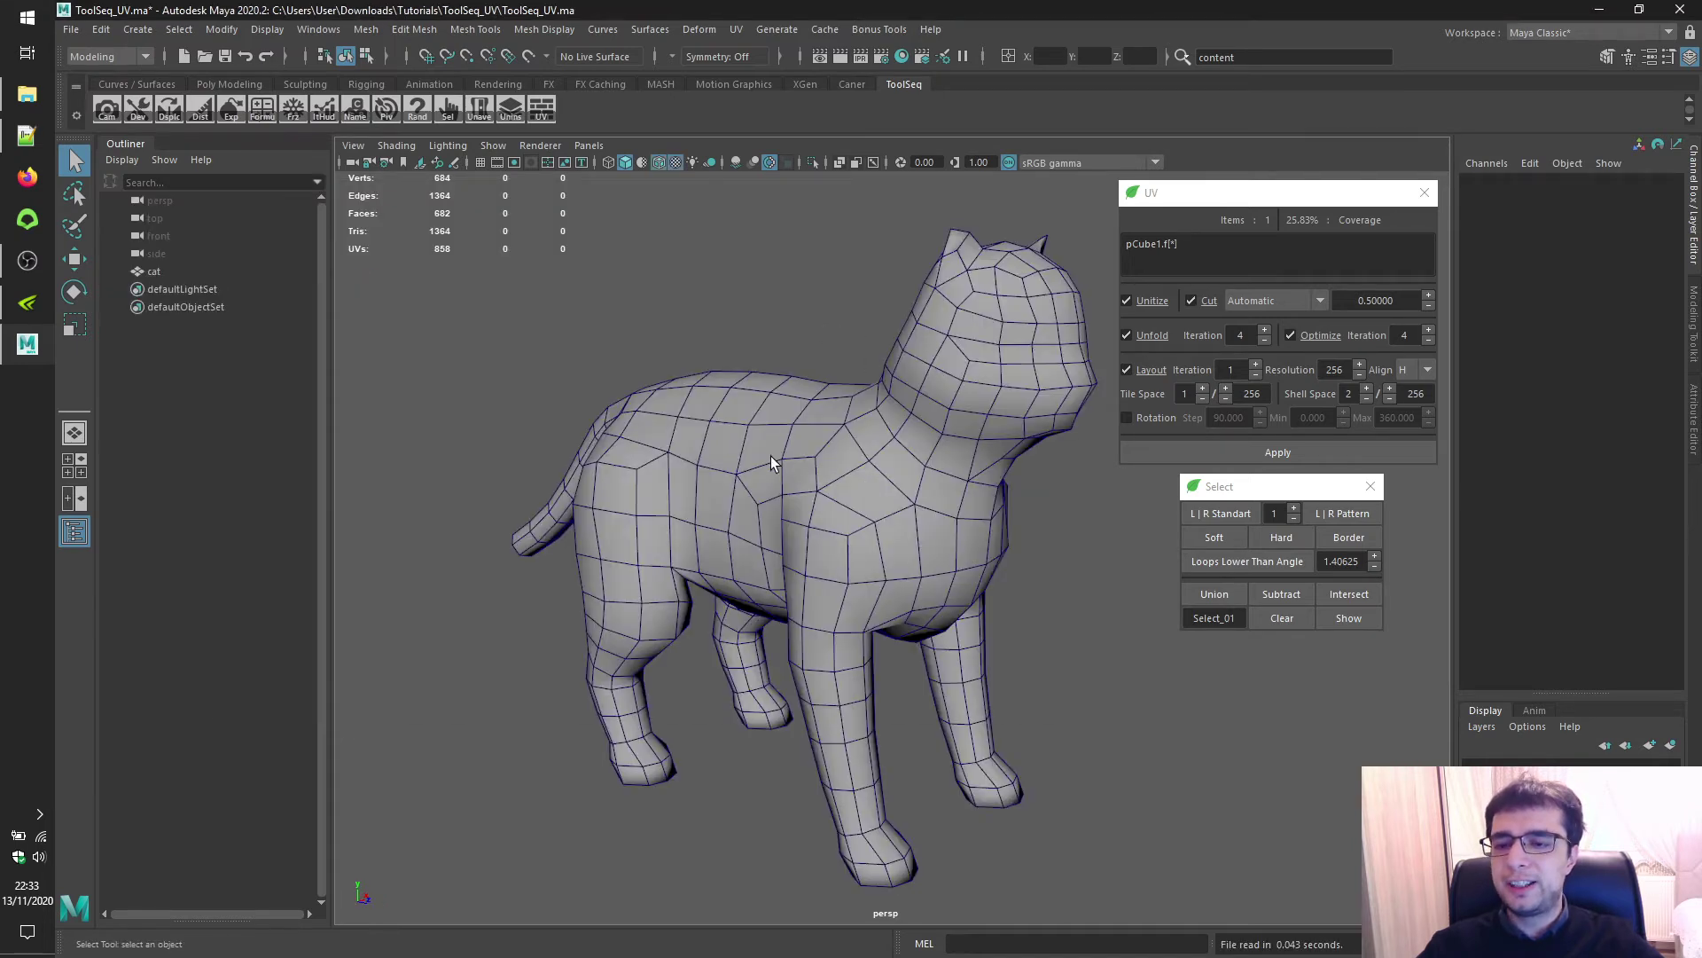
View the Cat.ma sculpting base mesh among the Animals examples in the Content Browser, and close the browser
left_click(1290, 57)
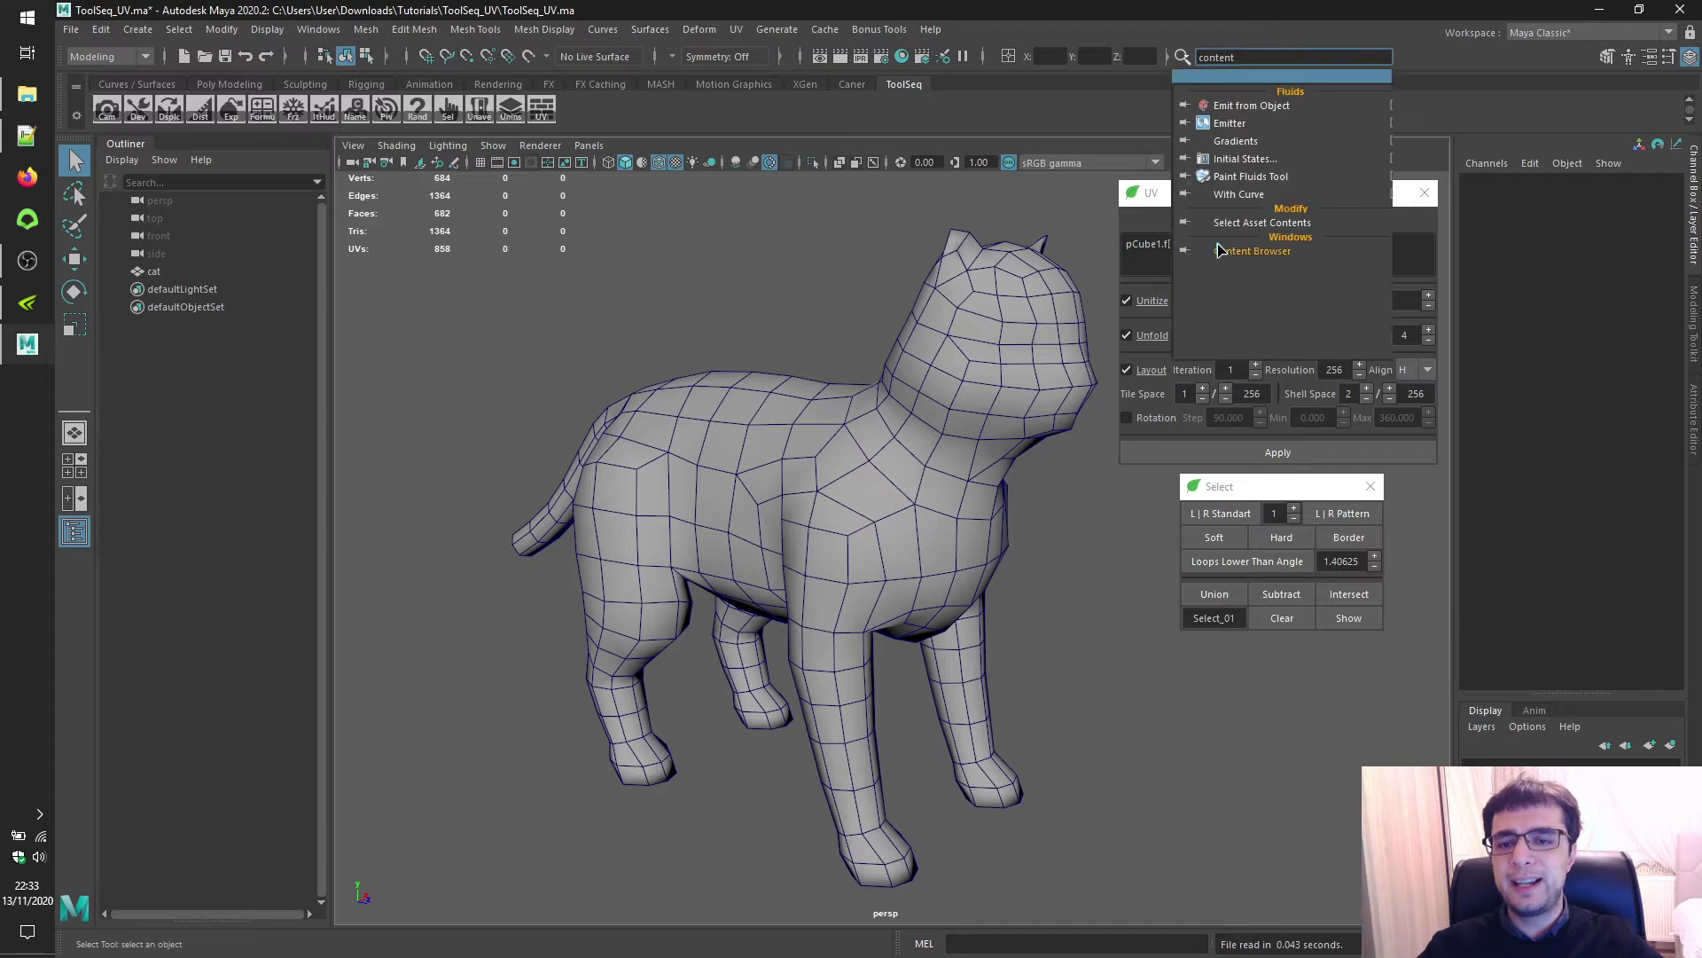
left_click(1230, 255)
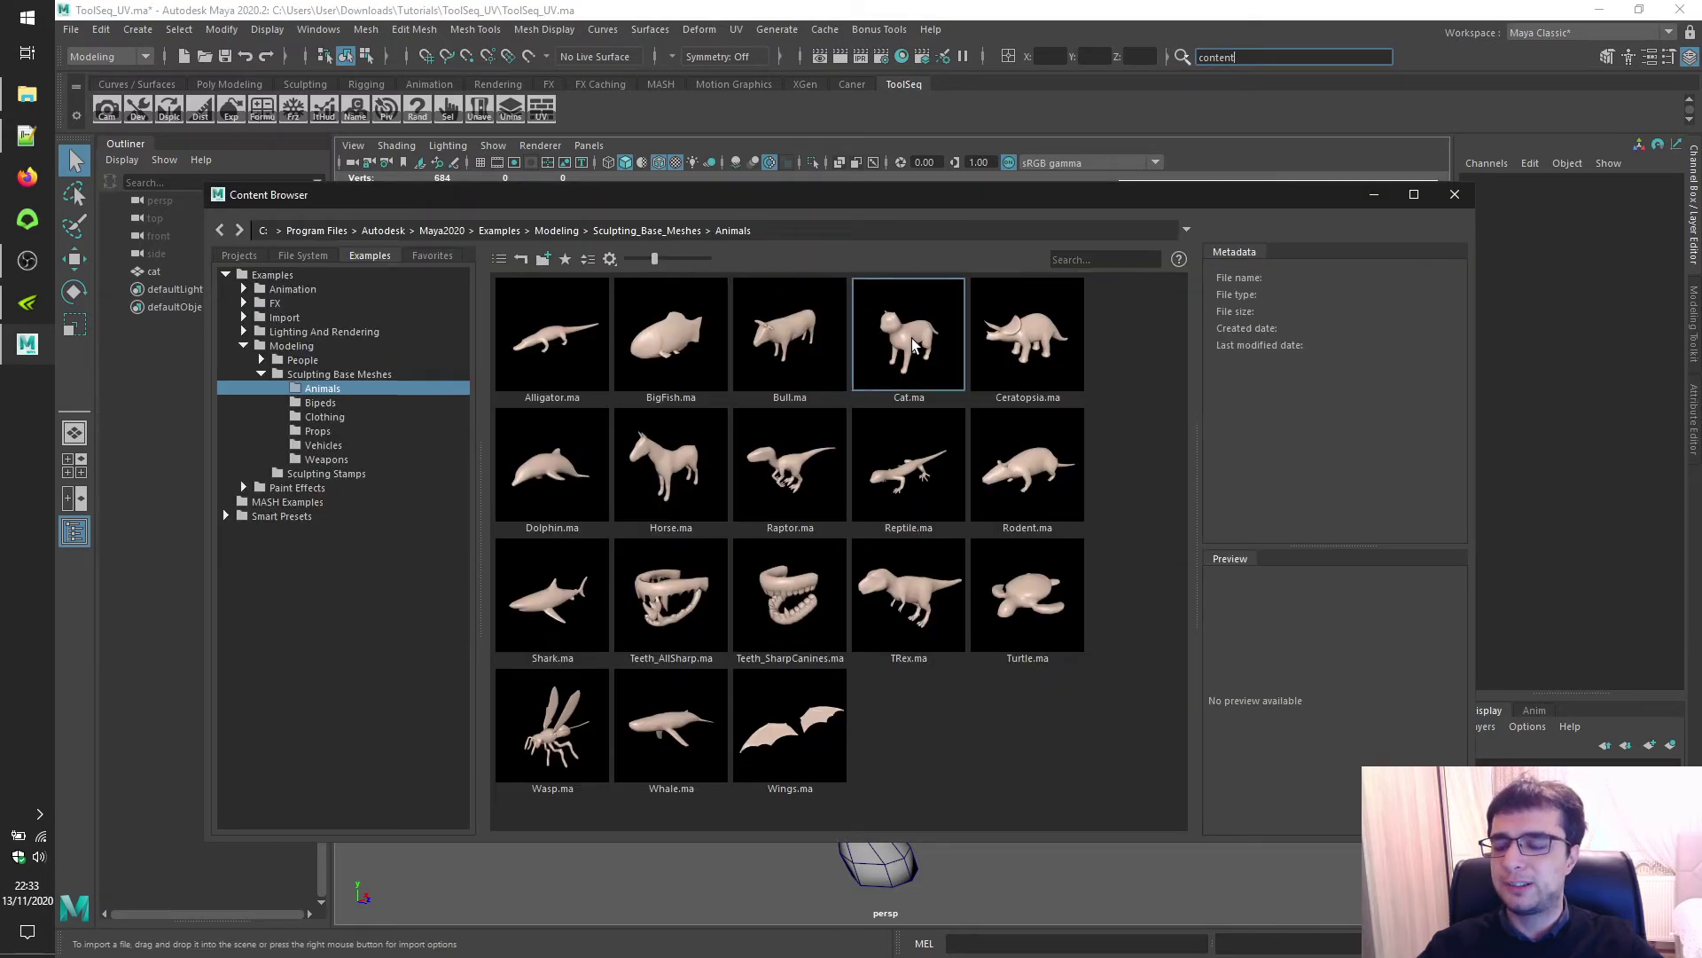
left_click(1455, 194)
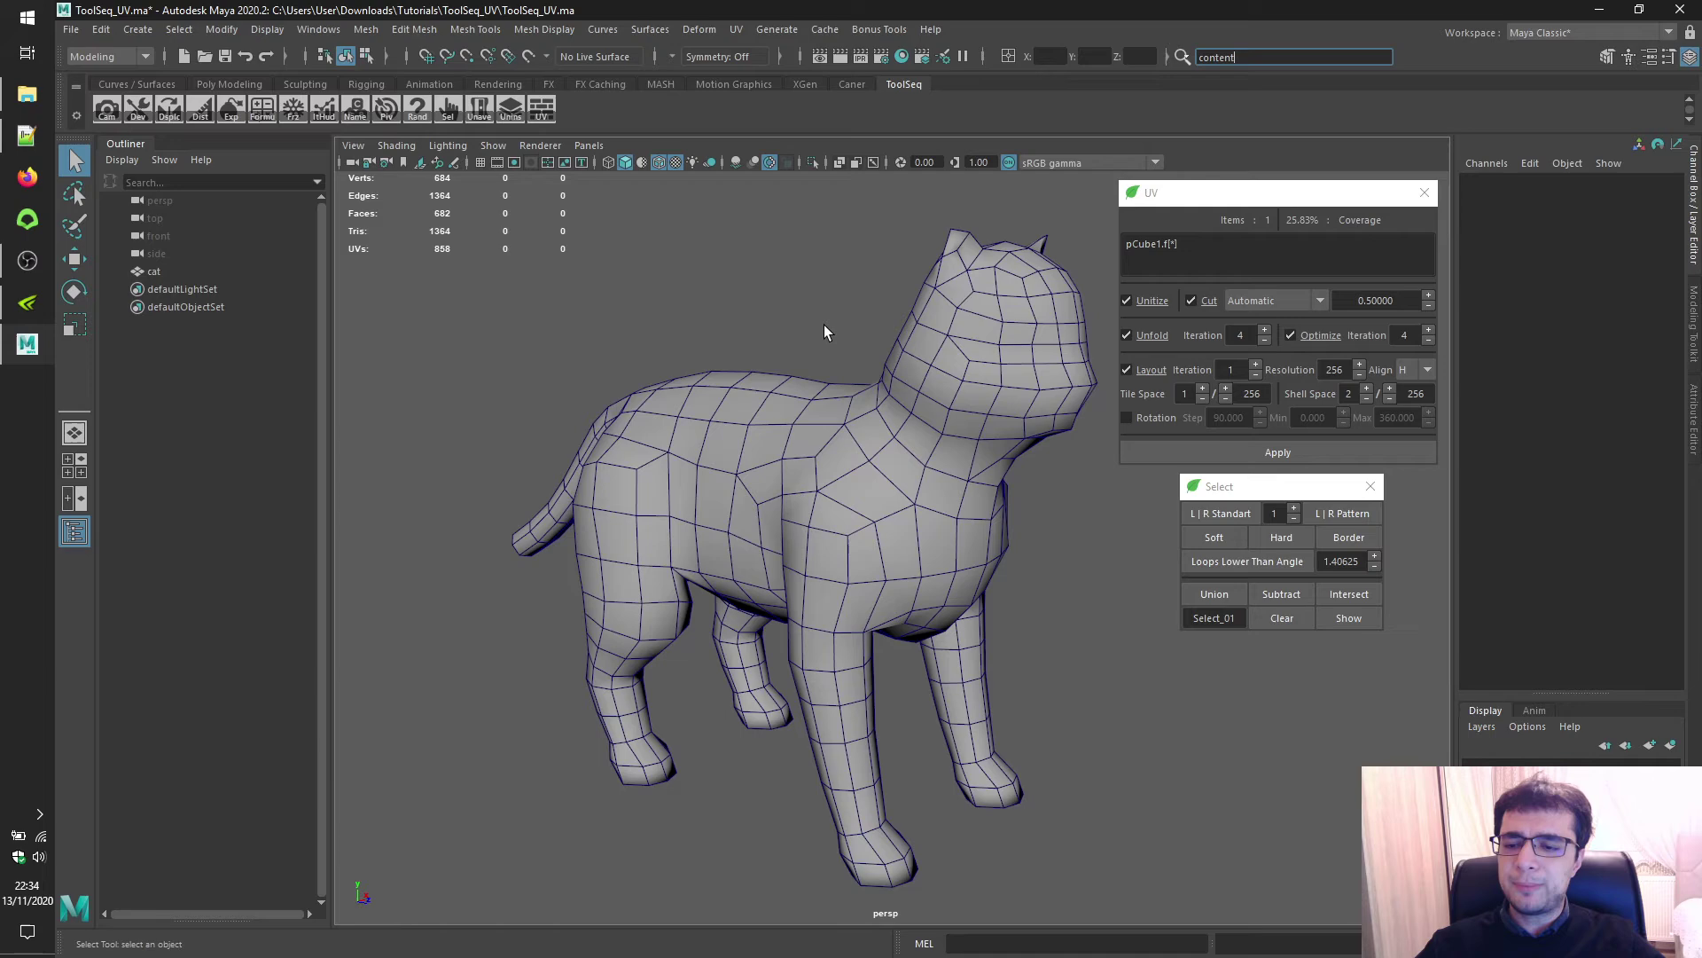
Select the edge loops around the soles of the cat's two front paws and store them in Select_01 with Union
mouse_move(811, 310)
left_mouse_down("alt")
mouse_move(842, 320)
mouse_move(824, 336)
left_mouse_up("alt")
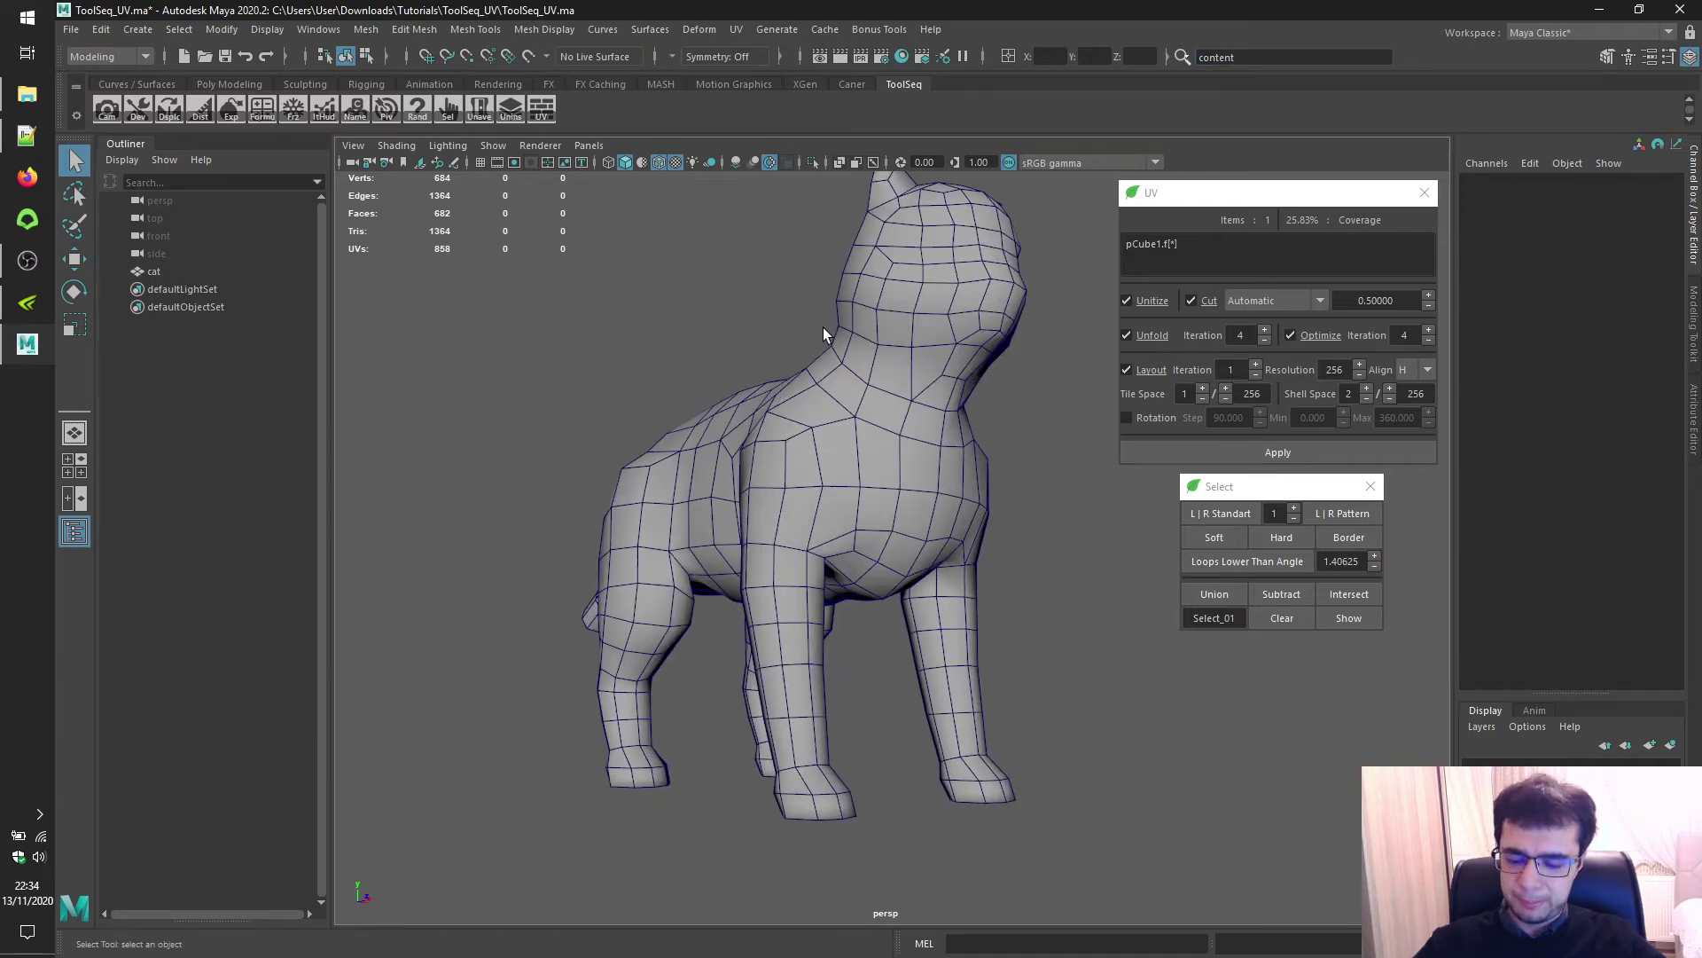
key("F10")
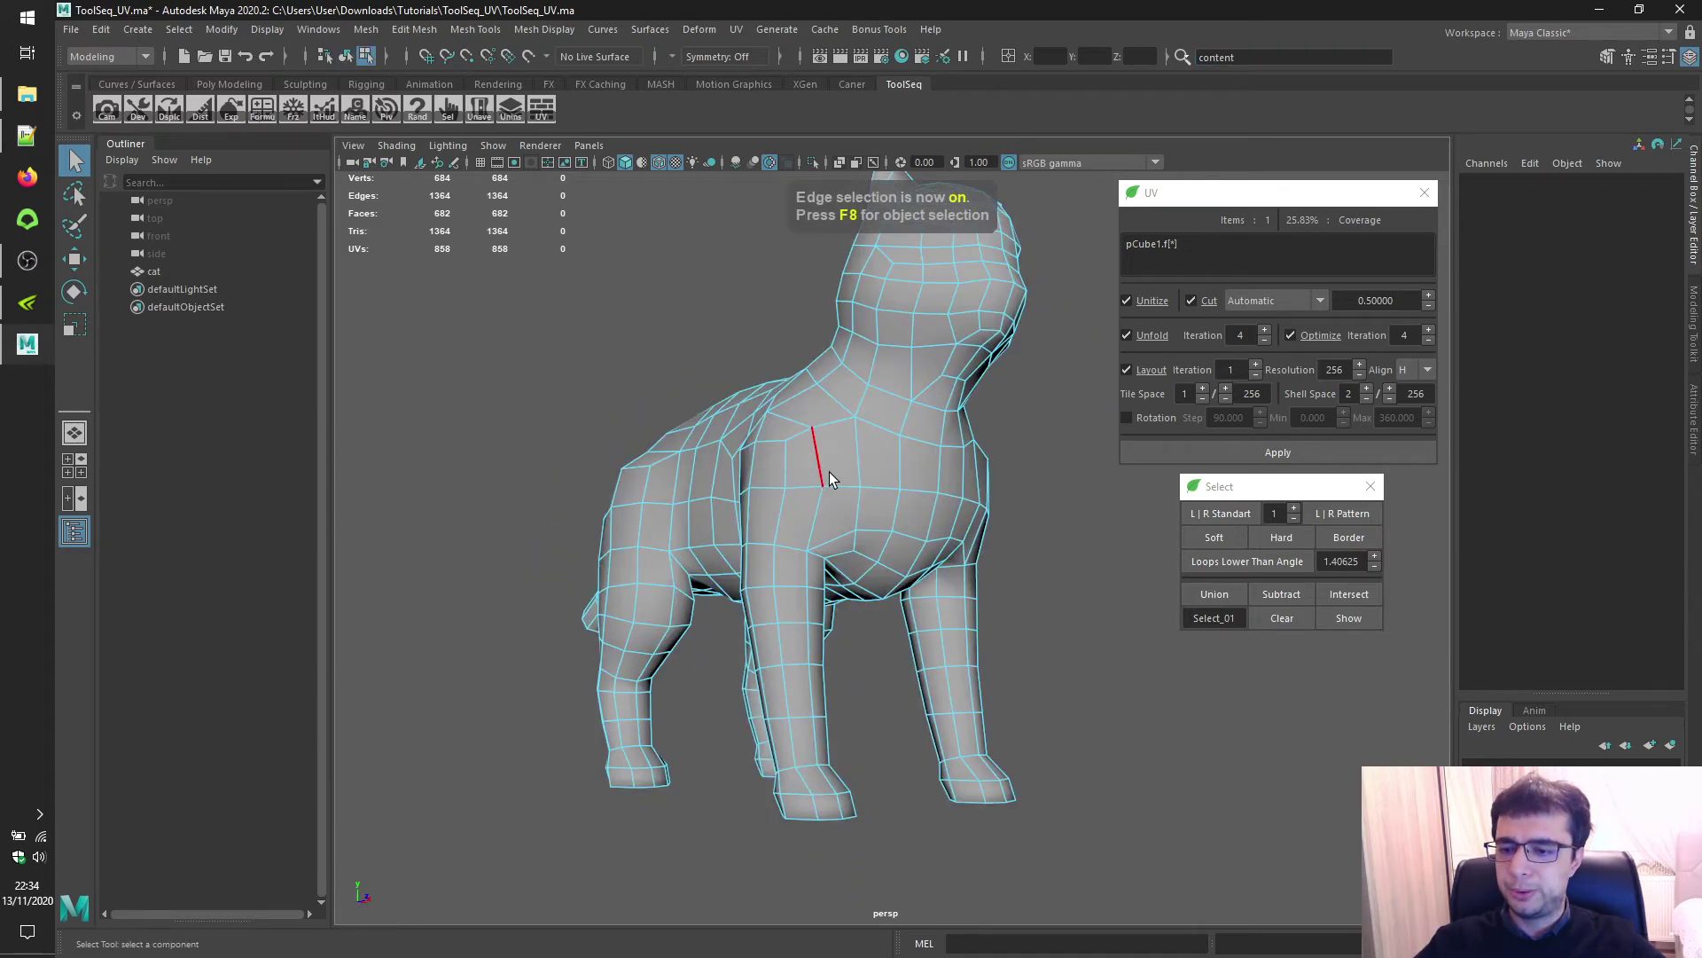
left_click_drag(826, 523, 701, 497, "alt")
left_click(655, 520)
double_click(684, 362, "shift")
left_click(785, 414, "shift")
left_click(794, 530, "shift")
left_click(858, 499, "shift")
left_click(686, 576, "shift")
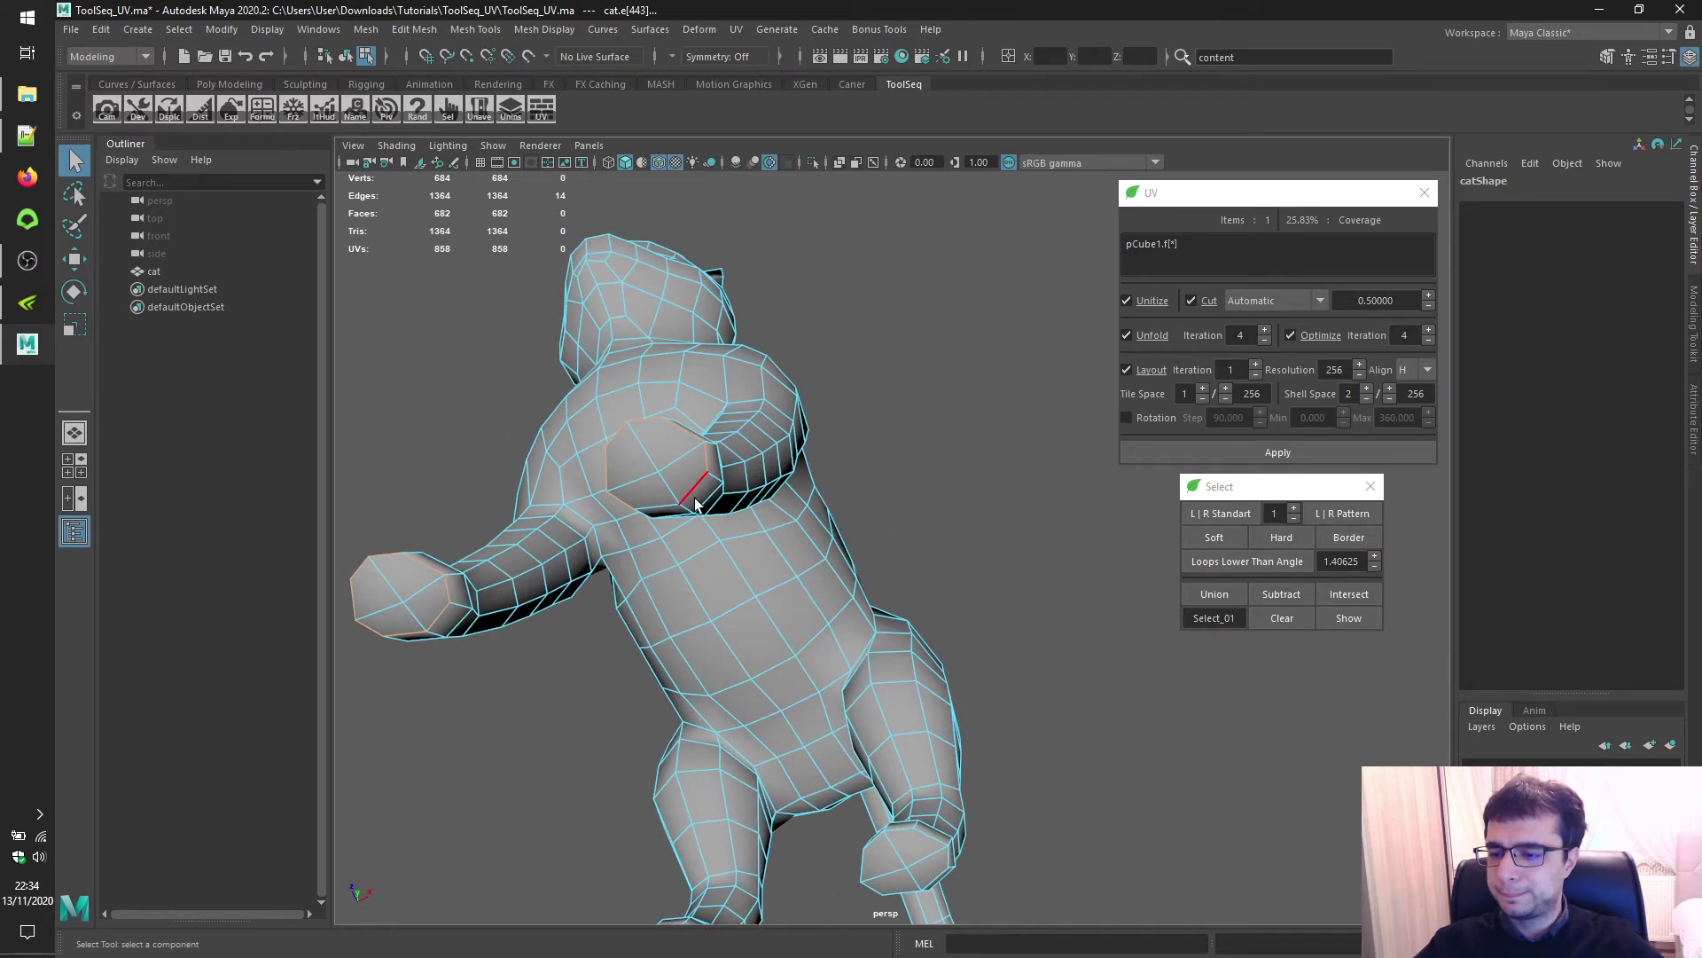
left_click(1215, 594)
Select the edges encircling the shoulder and underarm of the cat's left front leg and add them to Select_01 with Union
left_click_drag(1031, 566, 905, 638, "alt")
left_click_drag(594, 527, 1024, 600, "alt")
middle_click_drag(830, 560, 777, 627, "alt")
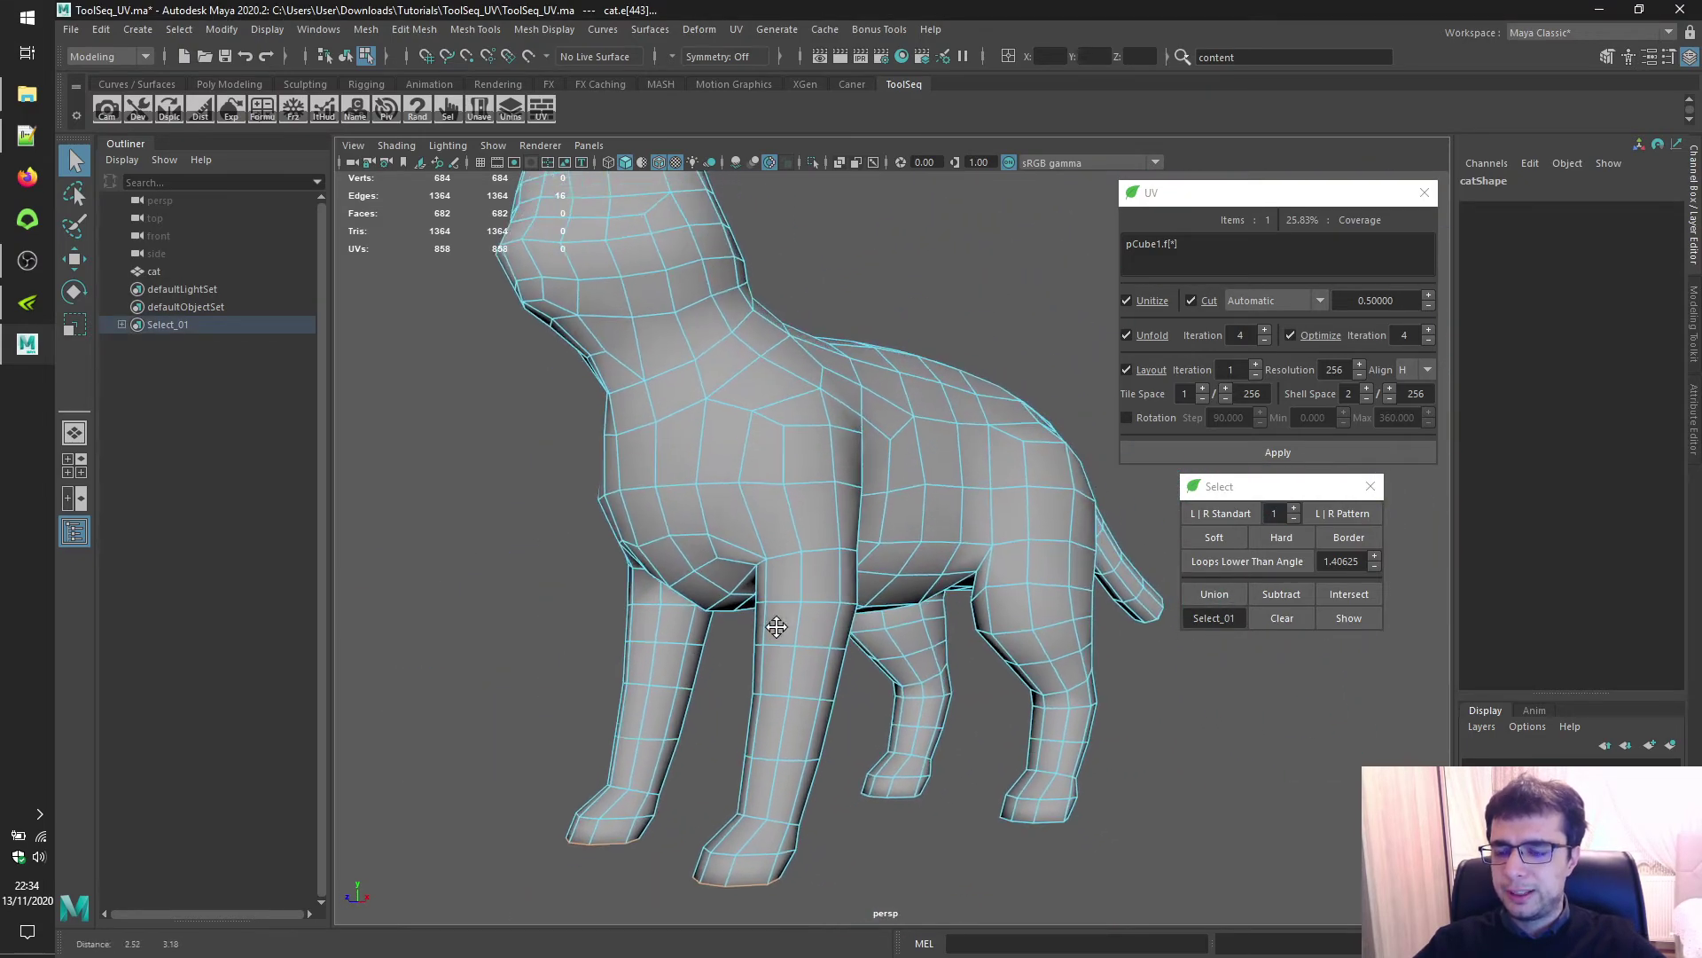
left_click_drag(777, 627, 786, 418, "alt")
left_click(721, 467)
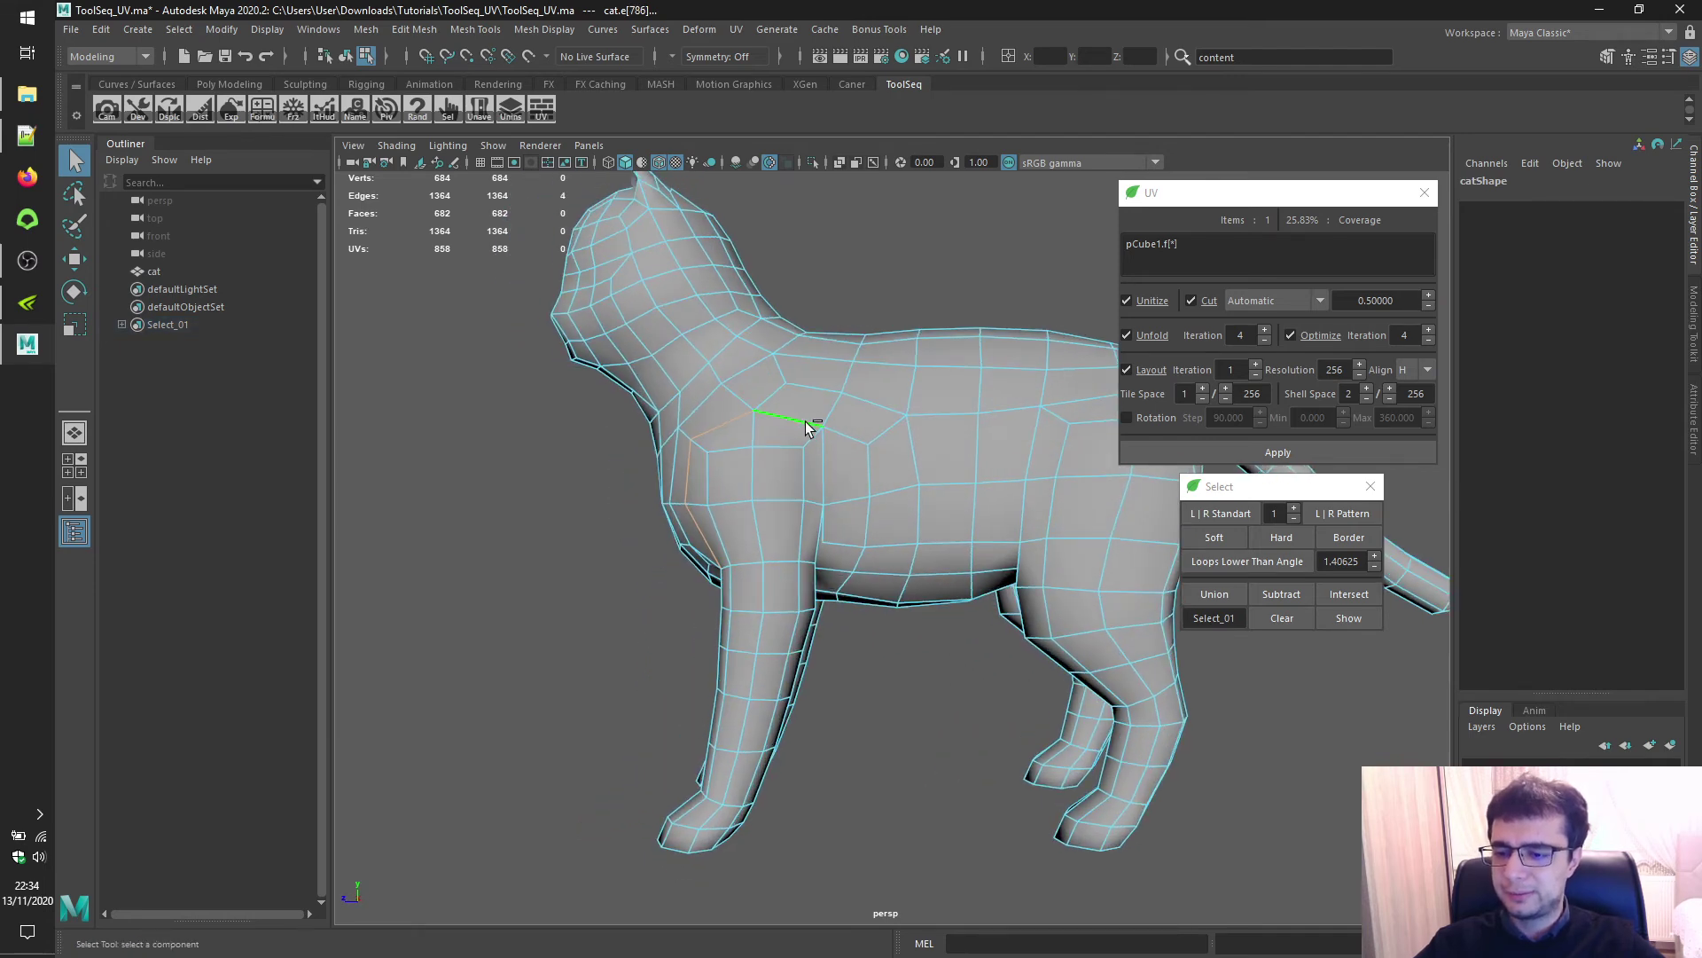
left_click(803, 423, "ctrl")
left_click_drag(838, 488, 801, 639, "alt")
left_click(793, 612, "shift")
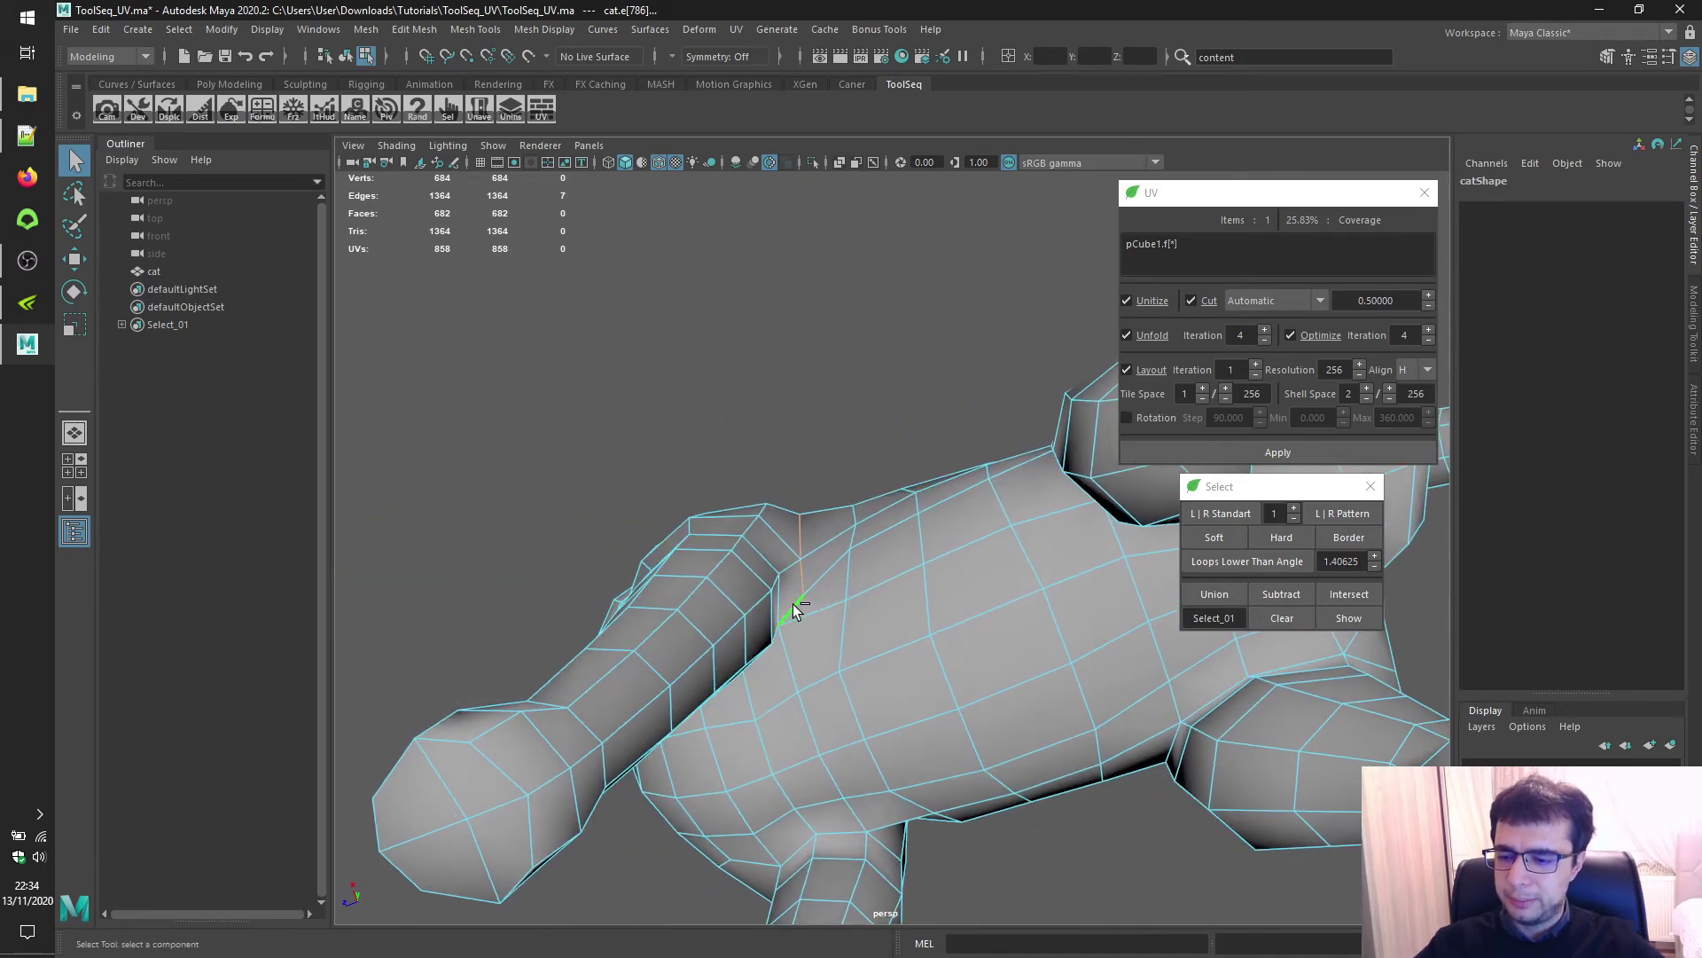
left_click_drag(926, 603, 896, 568, "alt")
middle_click_drag(895, 567, 848, 544, "alt")
left_click_drag(849, 544, 778, 497, "alt")
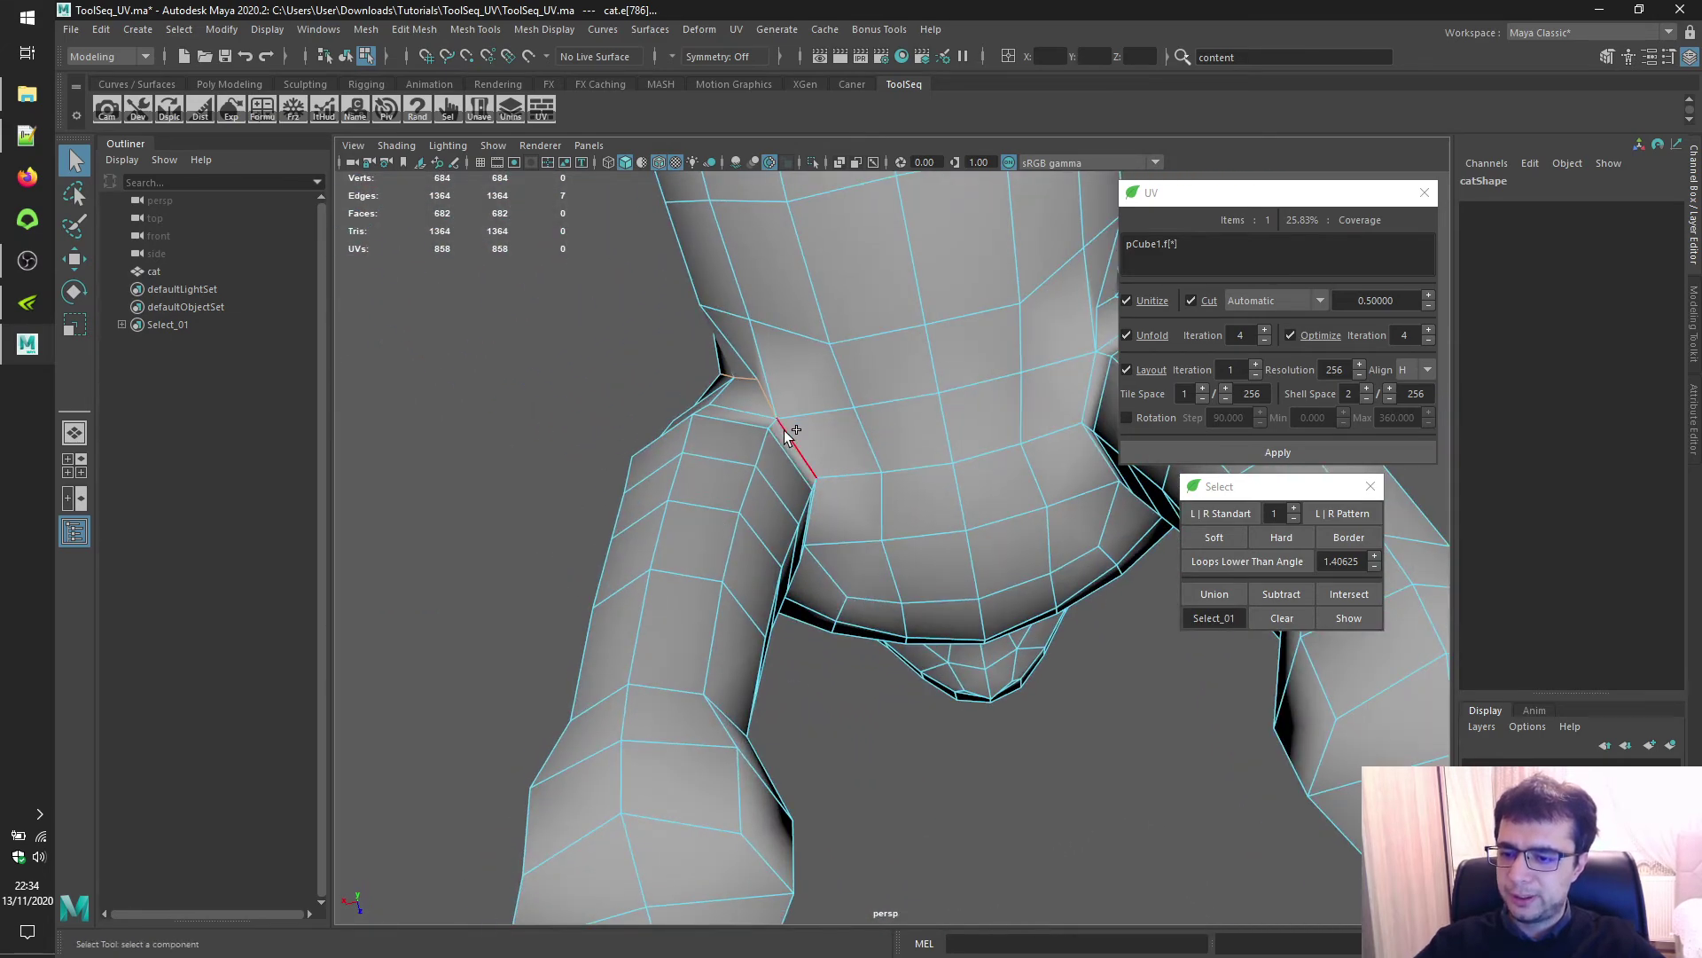
left_click(782, 427, "shift")
left_click_drag(782, 427, 763, 571, "alt")
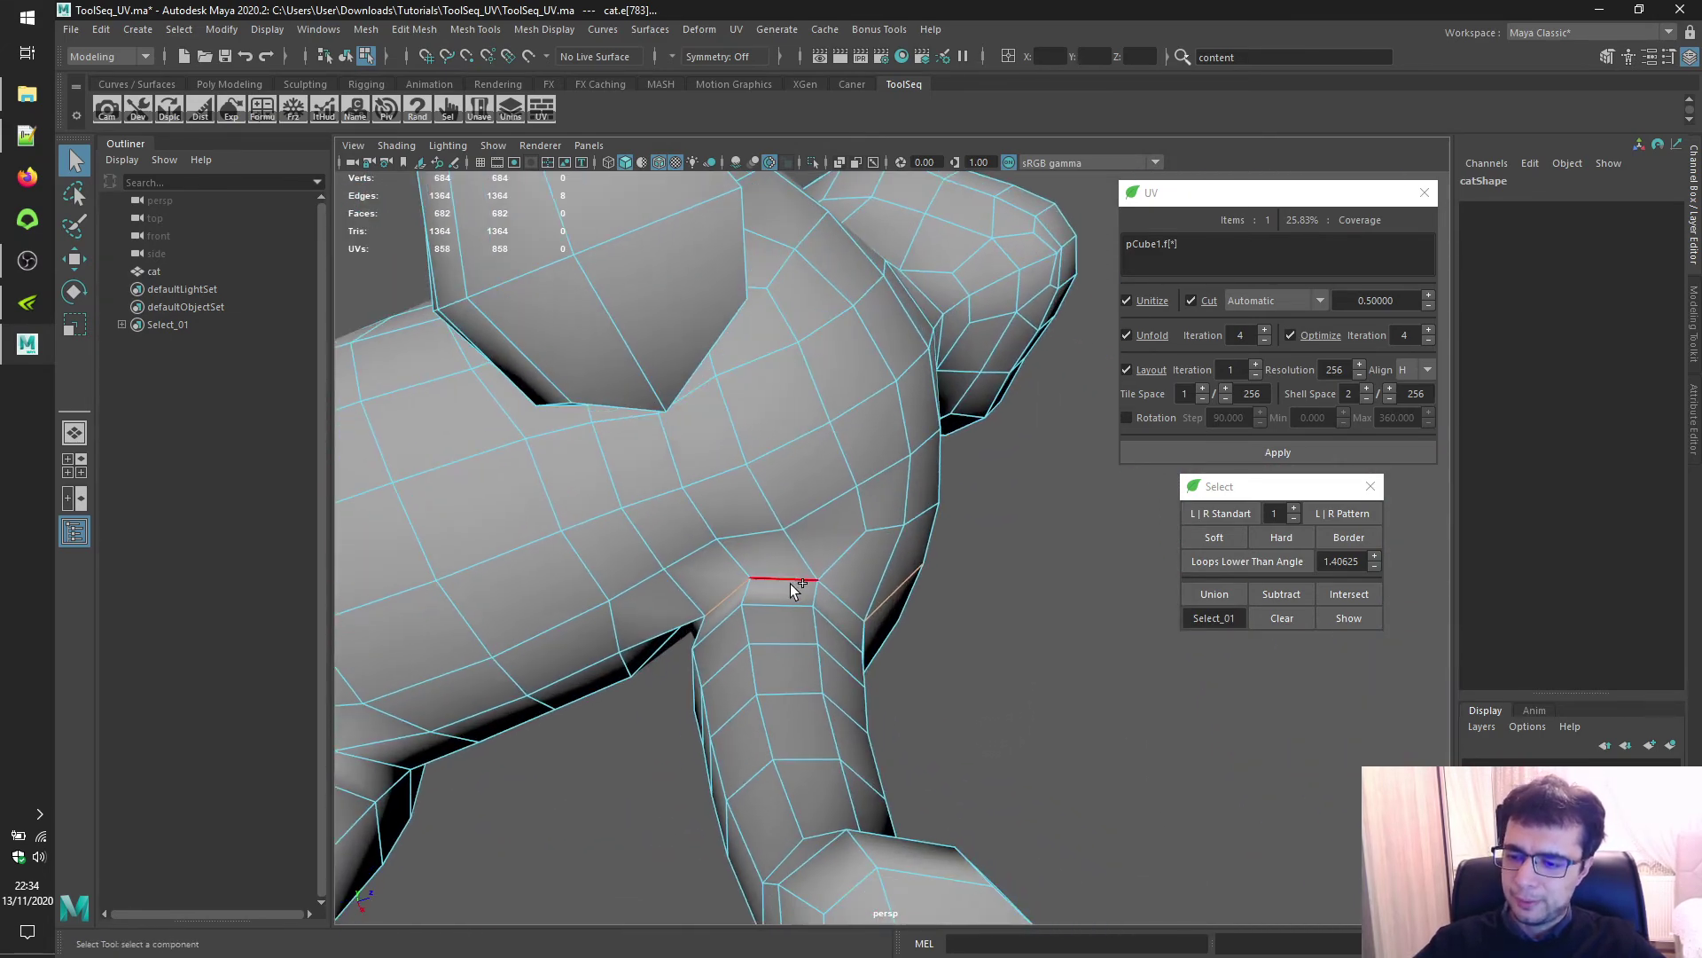
left_click(1215, 594)
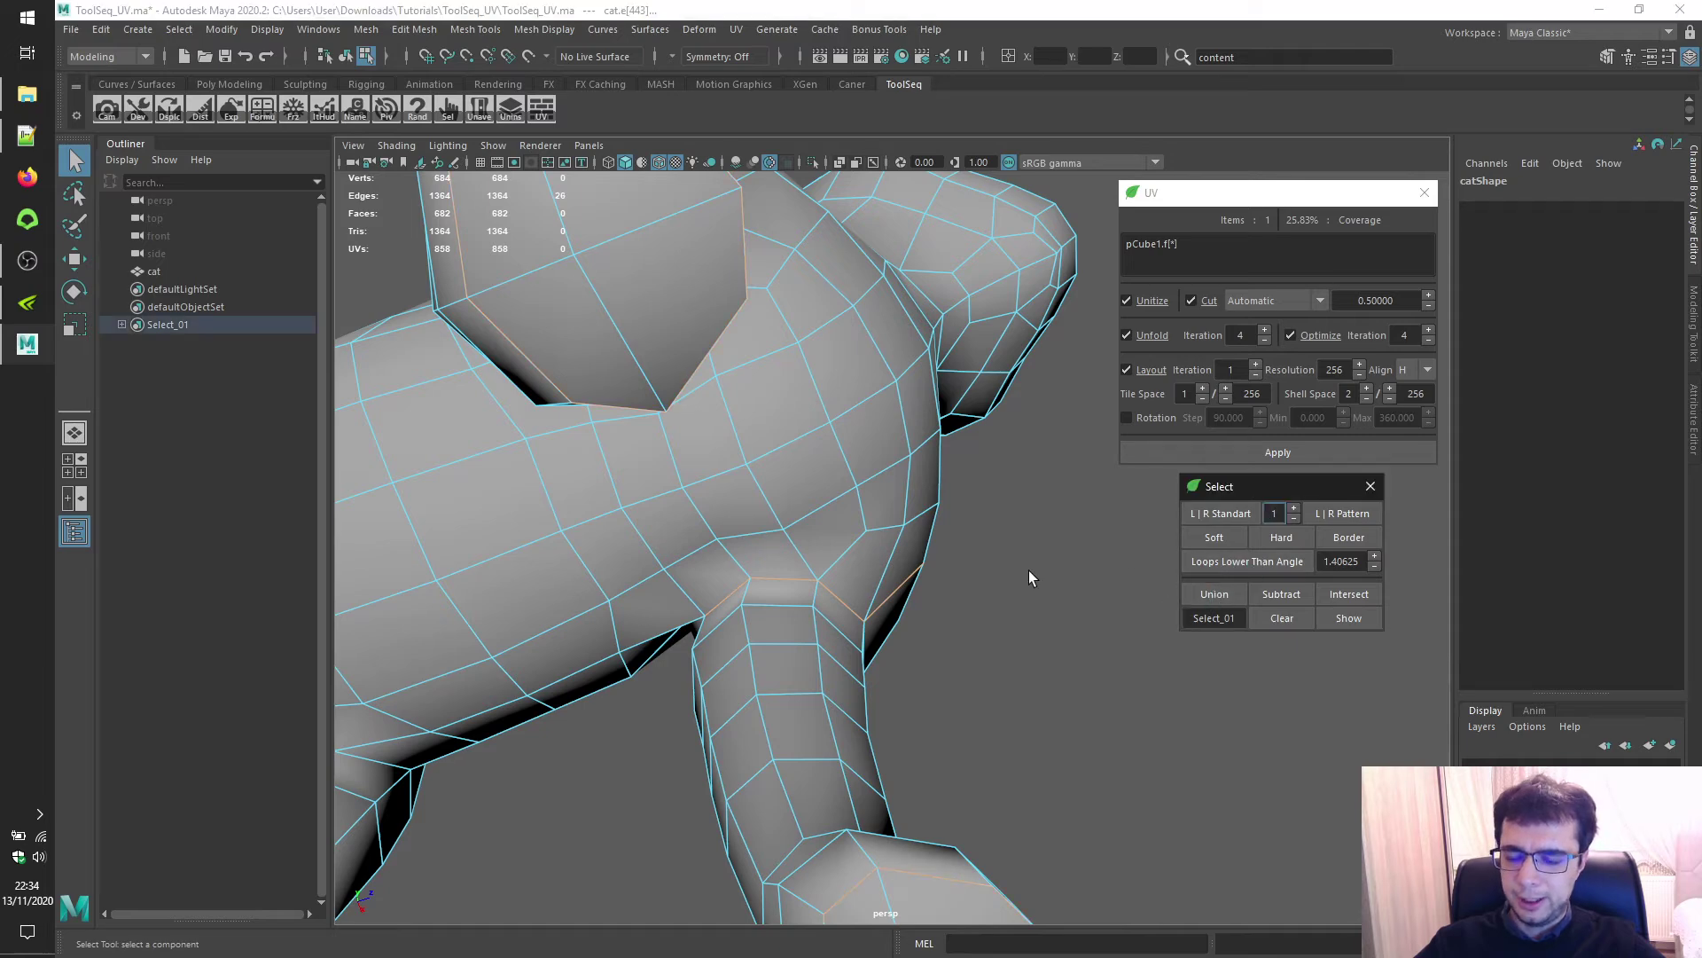
Select the matching edges around the shoulder and underarm of the right front leg and add them to Select_01 with Union
left_click_drag(1028, 576, 924, 525, "alt")
left_click(619, 481)
left_click(856, 365, "shift")
left_click(800, 296, "shift")
left_click(723, 290, "shift")
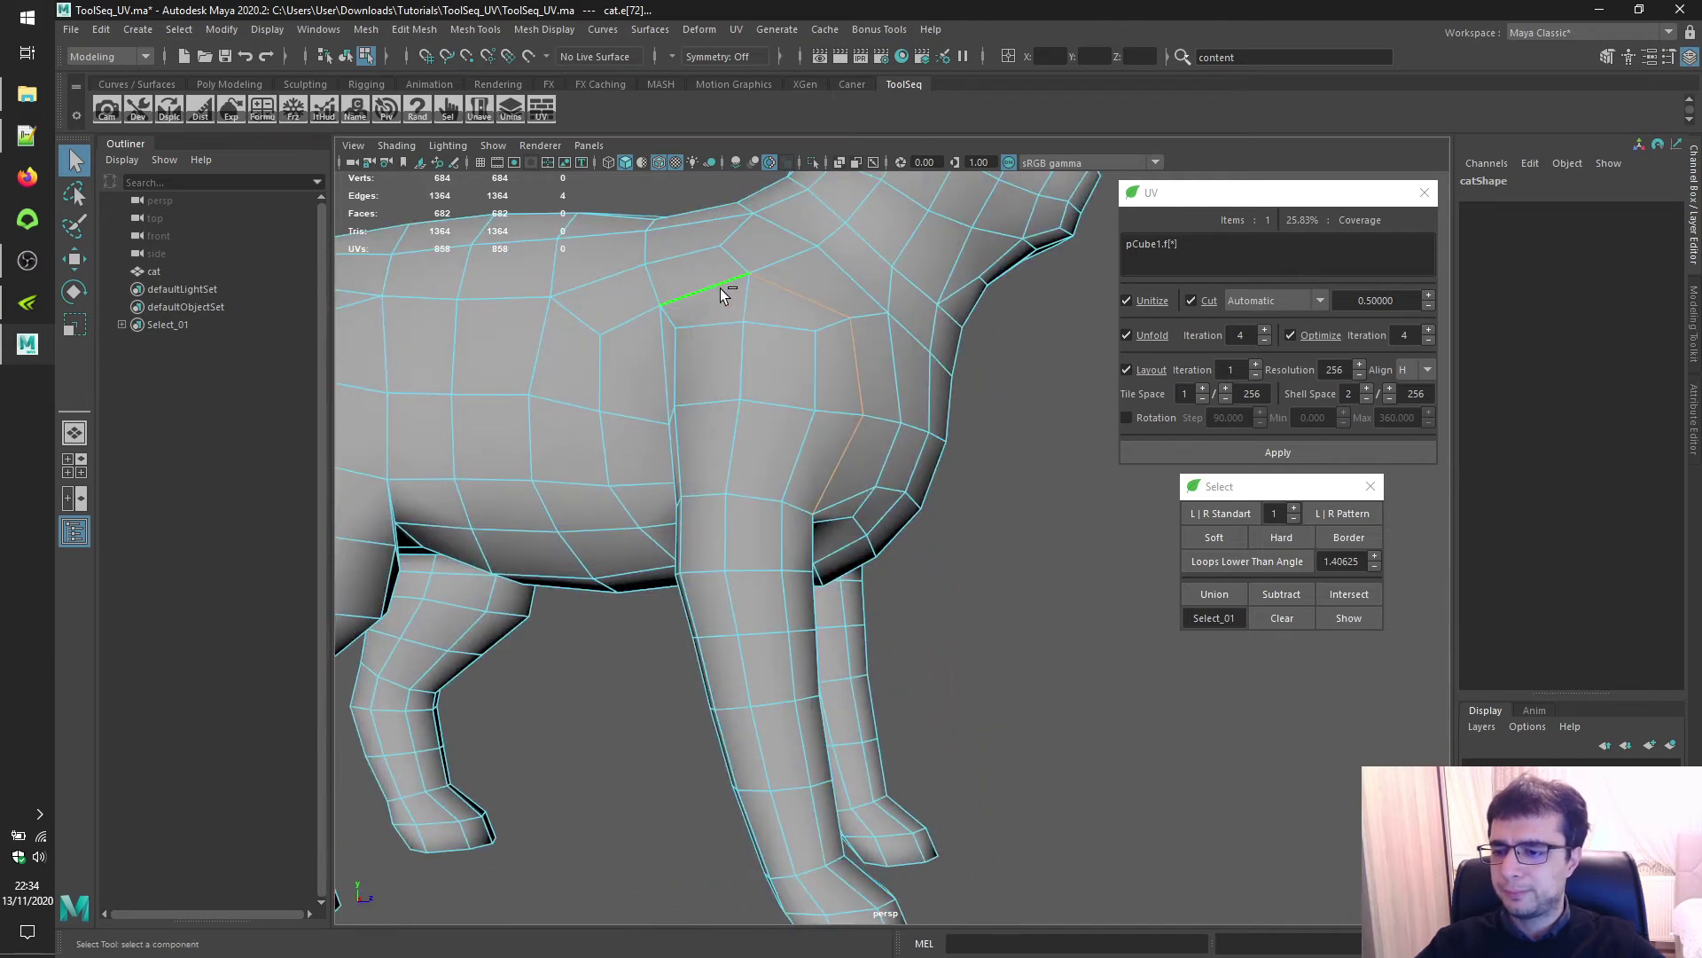
left_click_drag(720, 289, 832, 282, "alt")
left_click(846, 272, "shift")
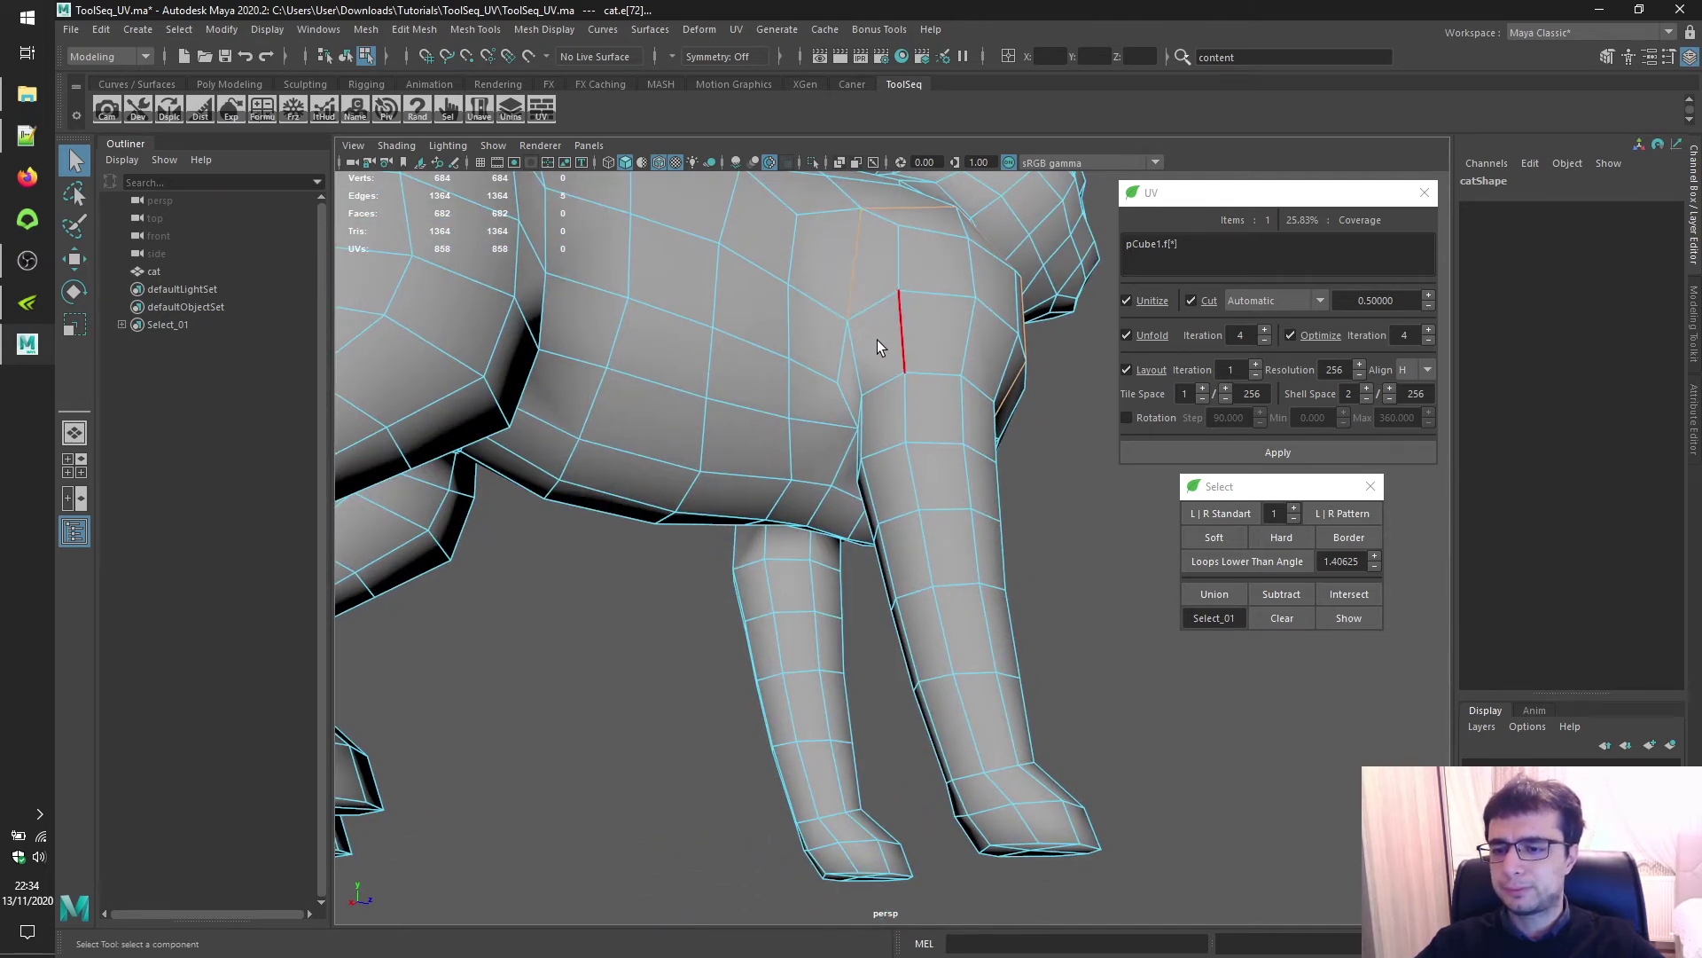
left_click_drag(876, 338, 768, 262, "alt")
left_click(811, 311, "shift")
left_click_drag(949, 312, 731, 496, "alt")
left_click(647, 665, "shift")
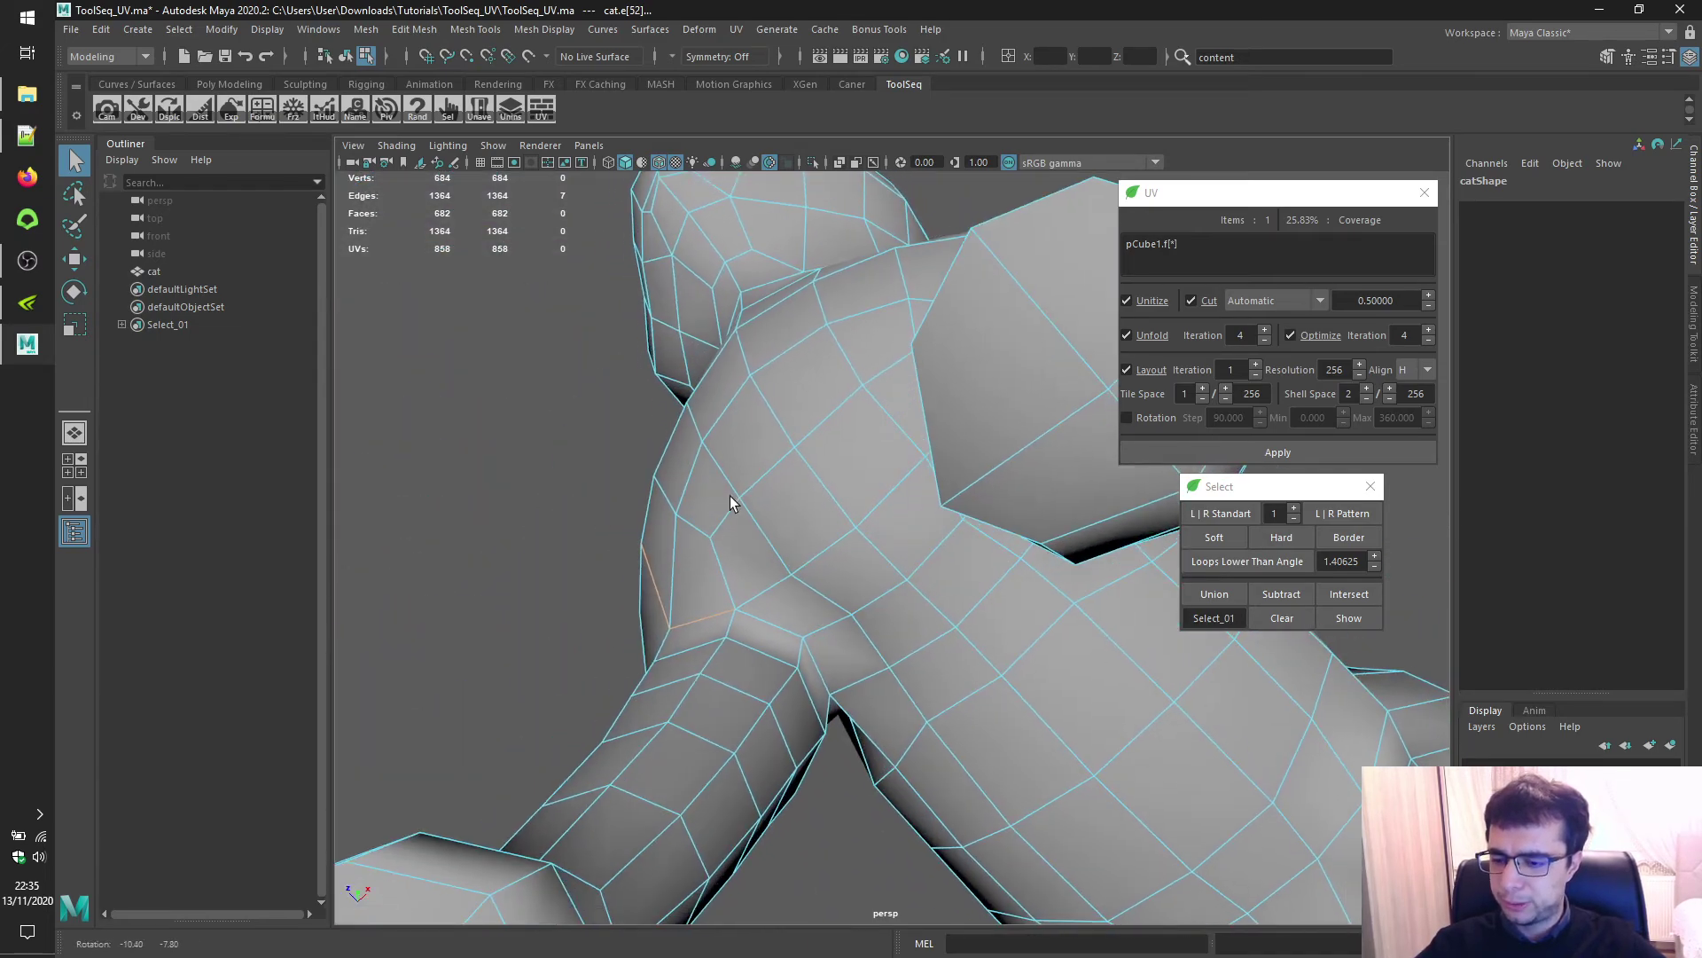
left_click(783, 624, "shift")
left_click(821, 649, "shift")
left_click_drag(982, 658, 1100, 417, "alt")
left_click(988, 415, "shift")
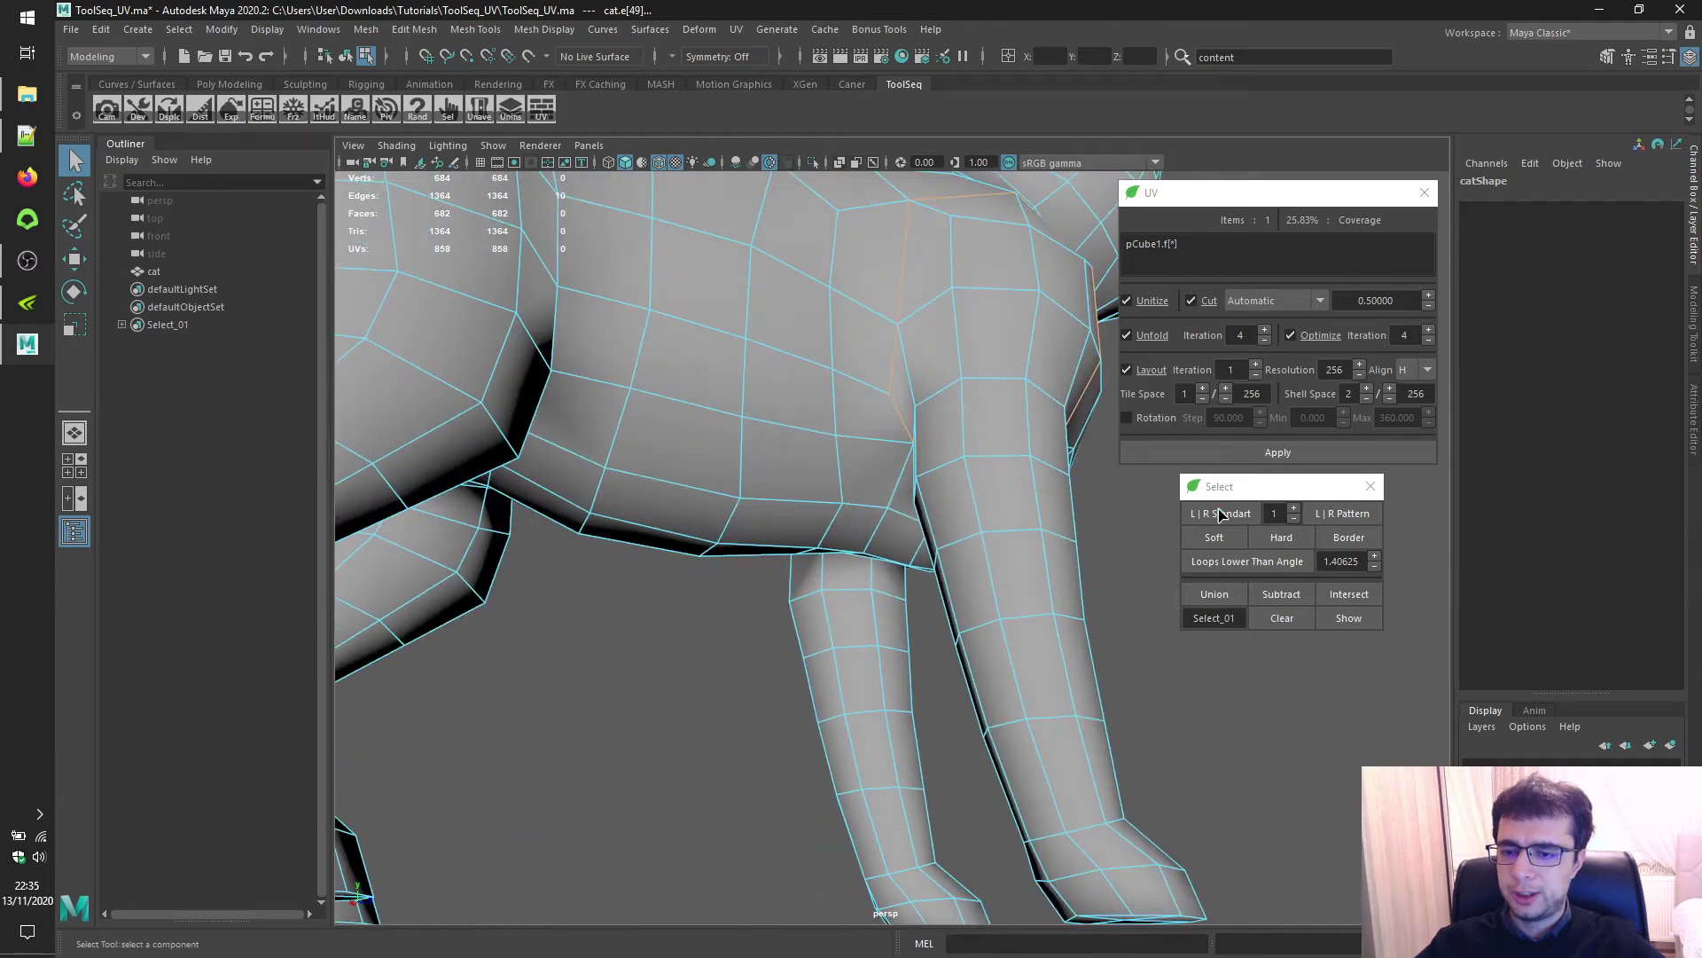
left_click(1220, 596)
Select the lengthwise edge line down the back of one front leg, from underarm to paw, and add it to Select_01
scroll(884, 593, "down", 5)
left_click_drag(645, 582, 896, 489, "alt")
left_click(729, 707)
left_click_drag(729, 707, 714, 490, "alt")
double_click(785, 433, "shift")
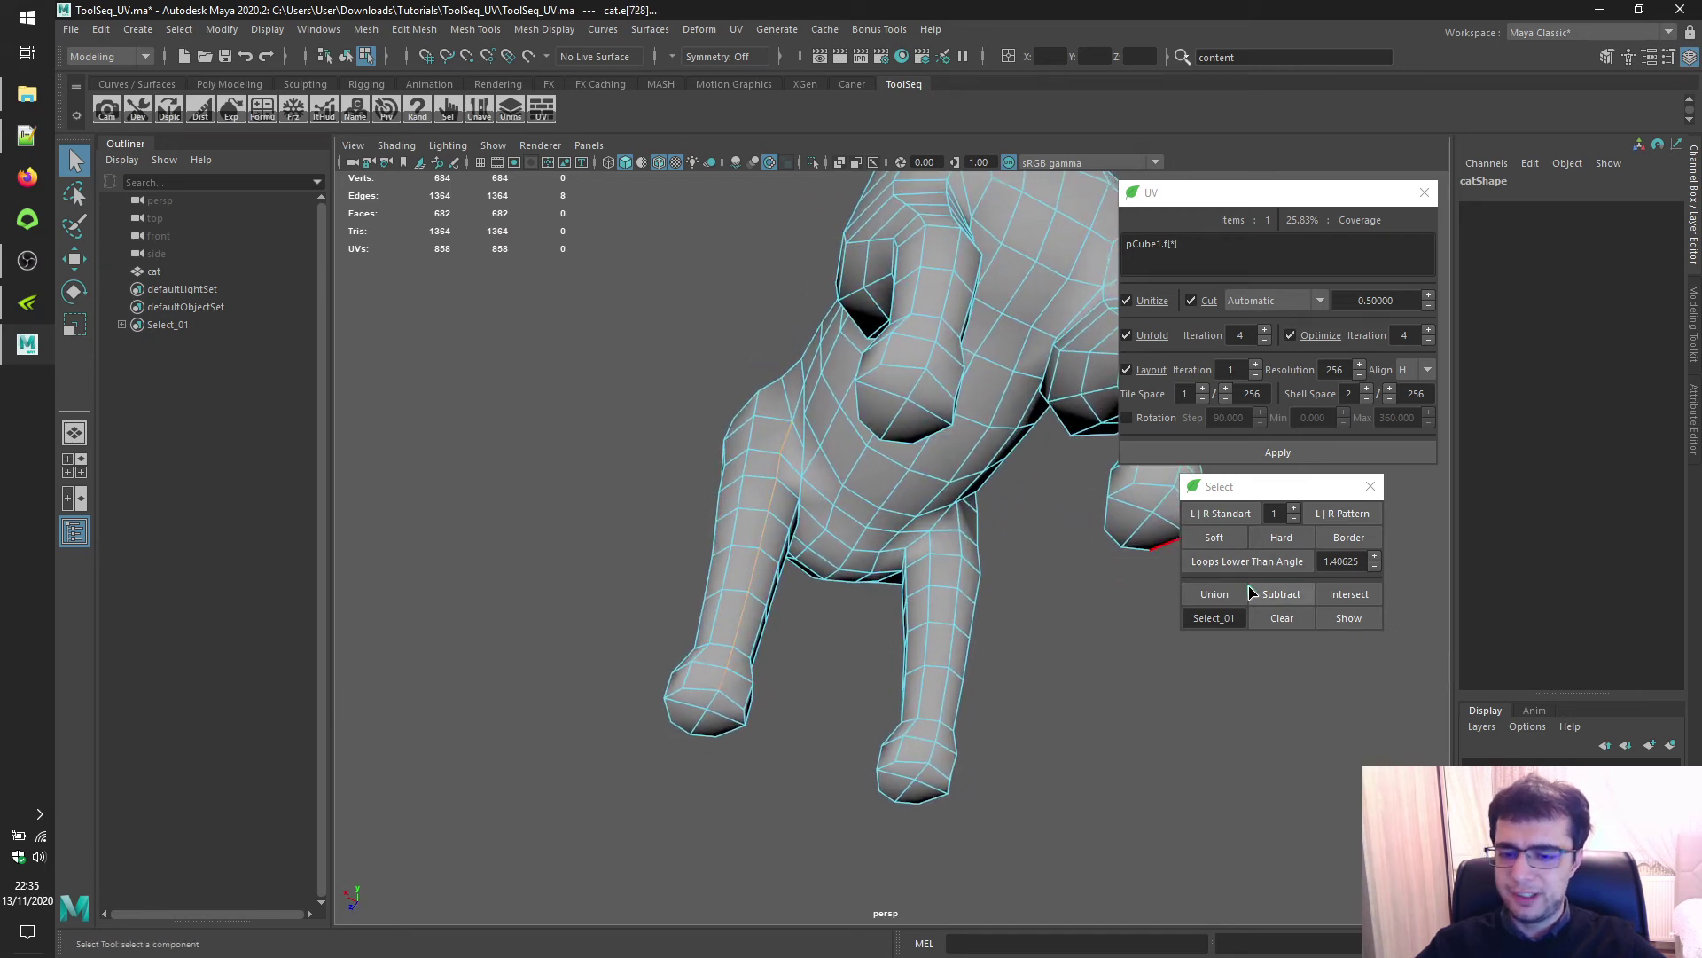
left_click(1213, 596)
Add the corresponding lengthwise edge line on the opposite front leg to Select_01
left_click_drag(930, 524, 689, 496, "alt")
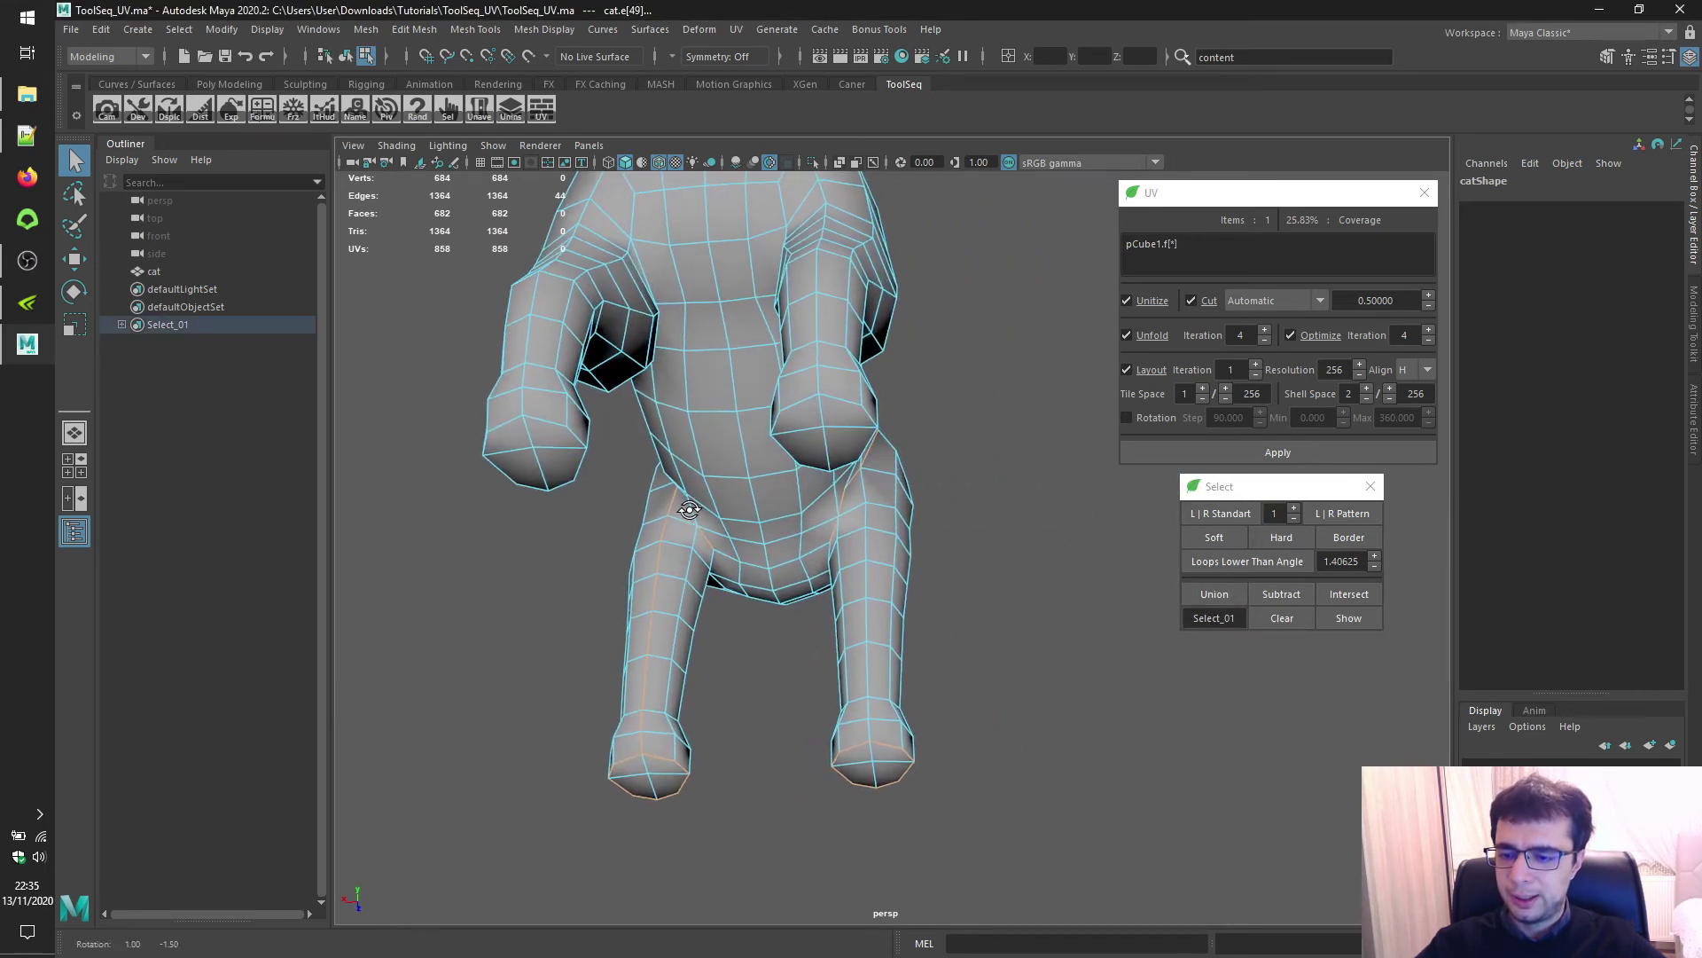
left_click(869, 734)
double_click(867, 486)
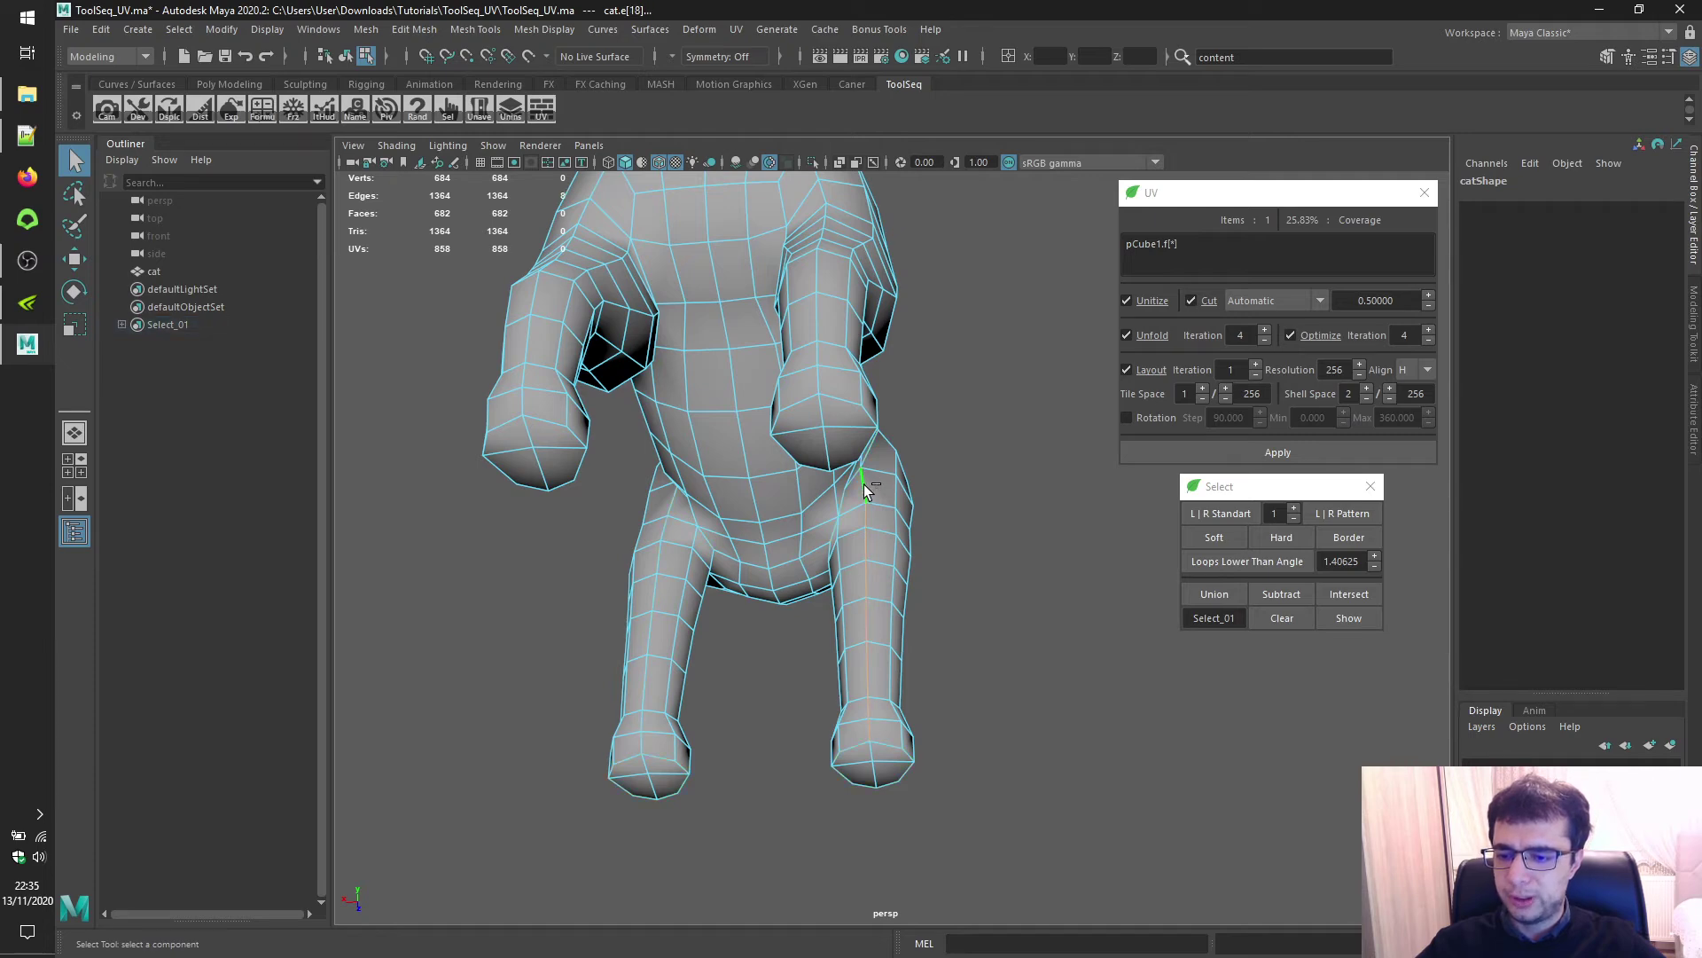
left_click(1217, 595)
Select the ring of edges around the base of the tail and add it to Select_01 with Union
left_click_drag(969, 473, 771, 556, "alt")
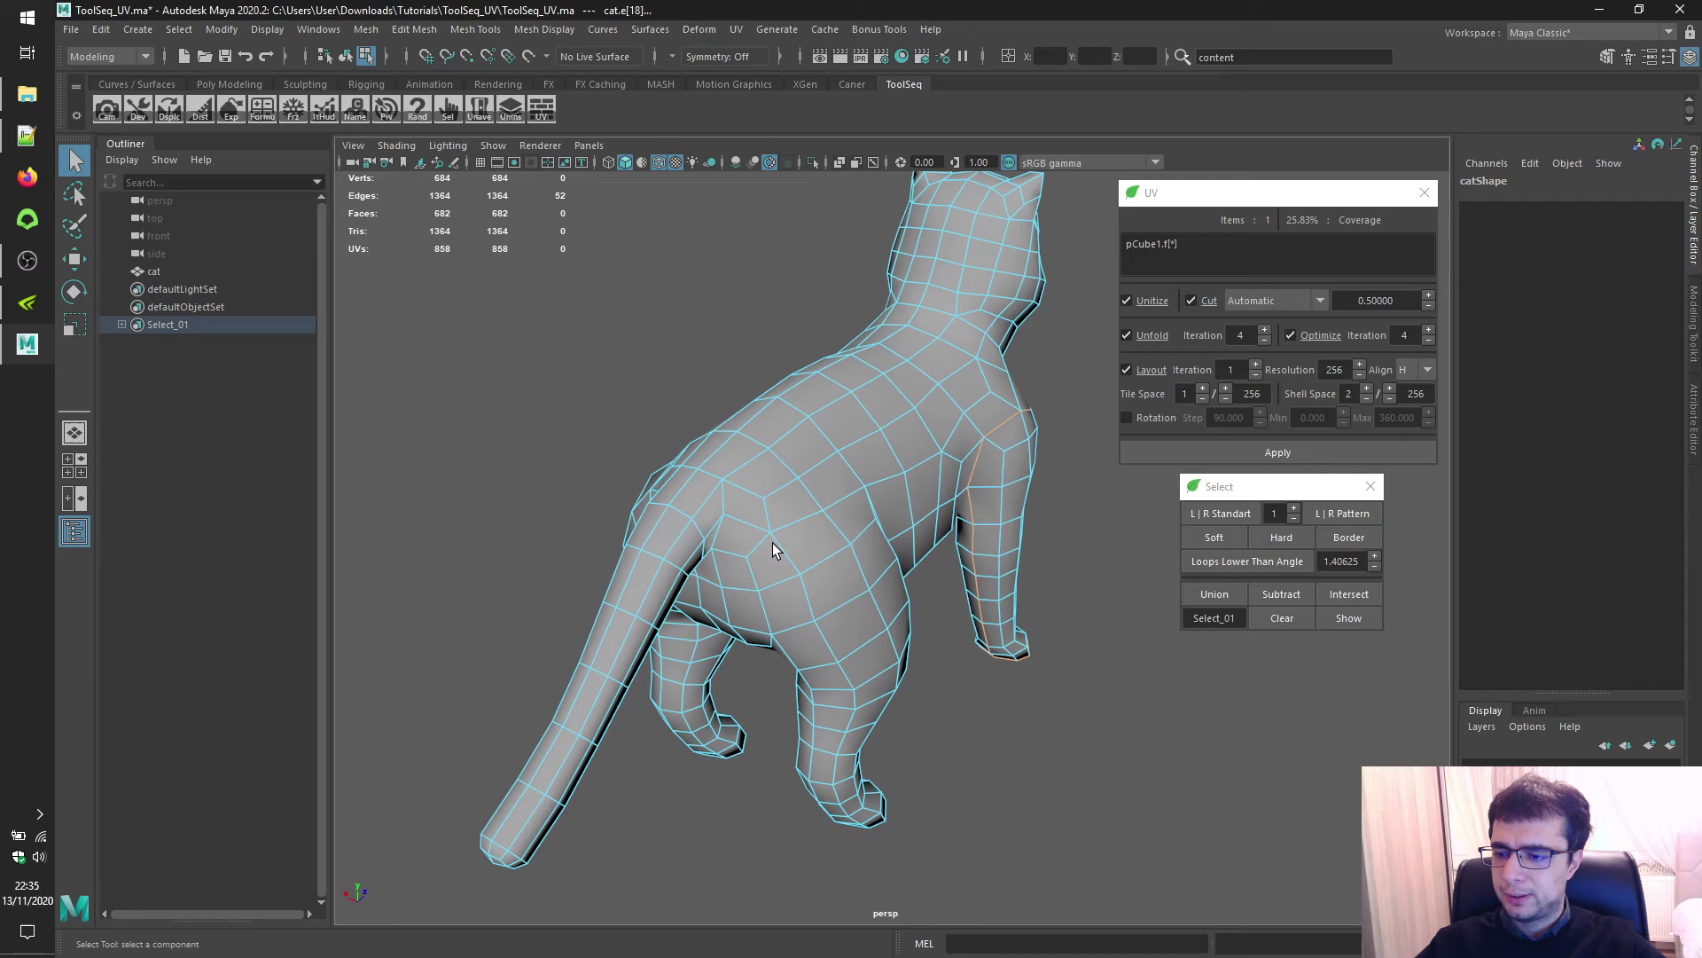
scroll(677, 511, "up", 5)
left_click(635, 473)
left_click_drag(635, 473, 512, 542, "alt")
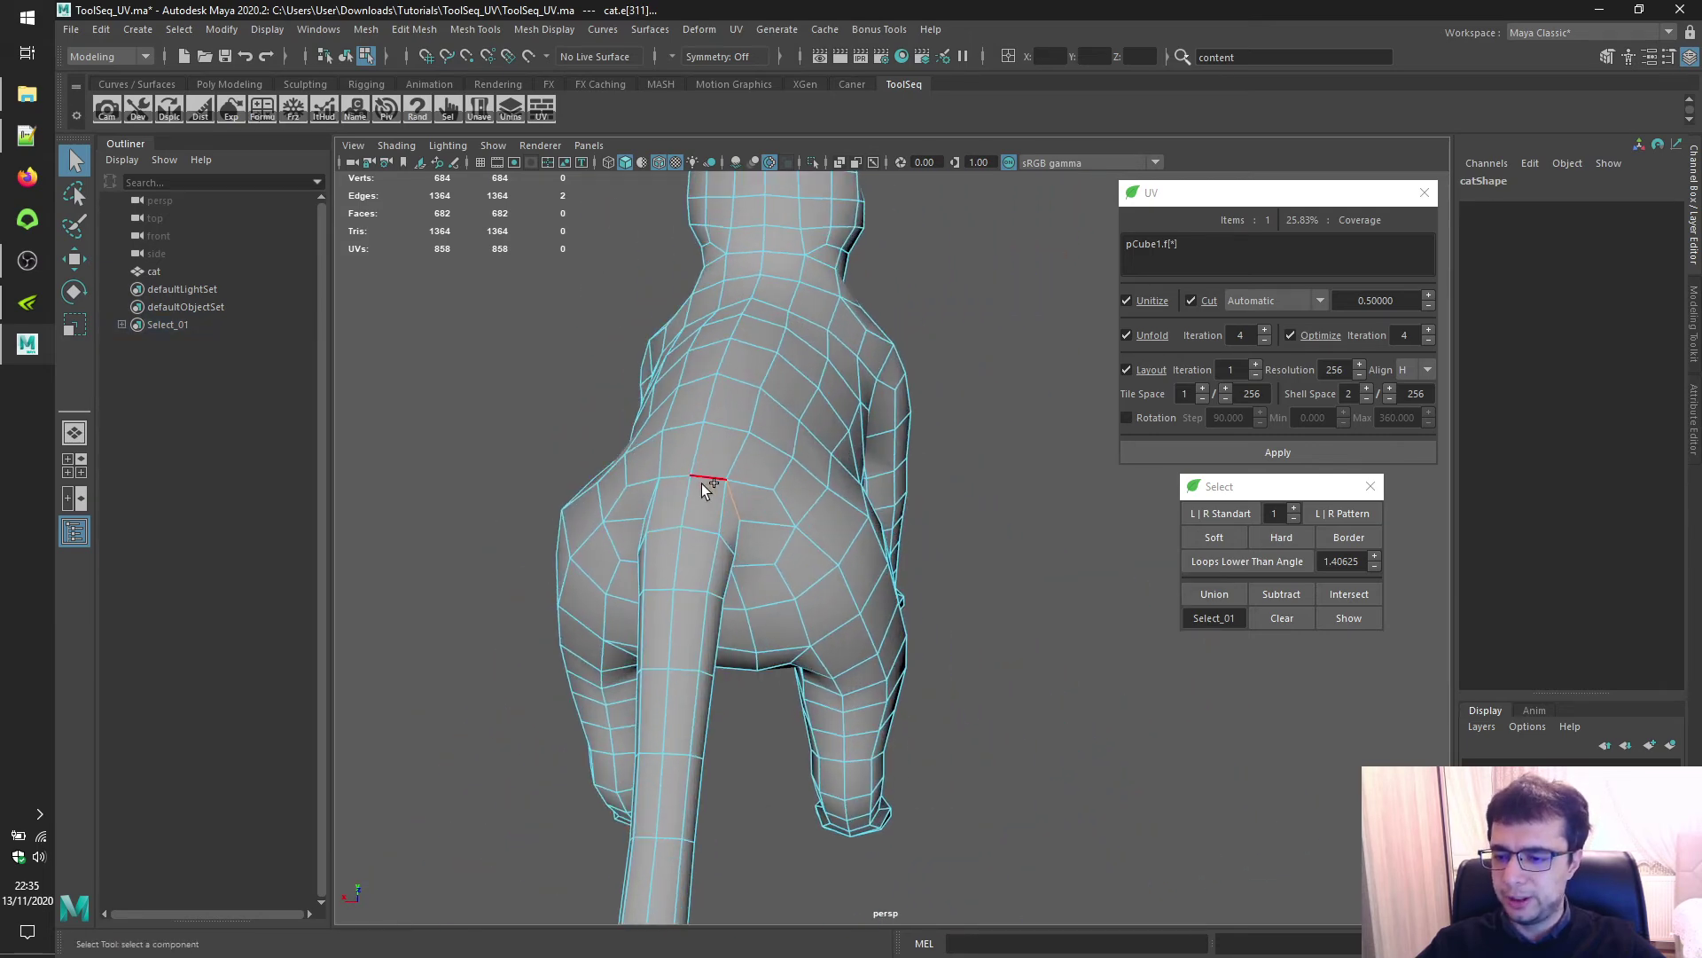
left_click(702, 484, "shift")
left_click(674, 479, "shift")
left_click_drag(638, 474, 809, 410, "alt")
left_click(835, 381, "shift")
left_click(837, 406, "shift")
left_click(849, 346, "shift")
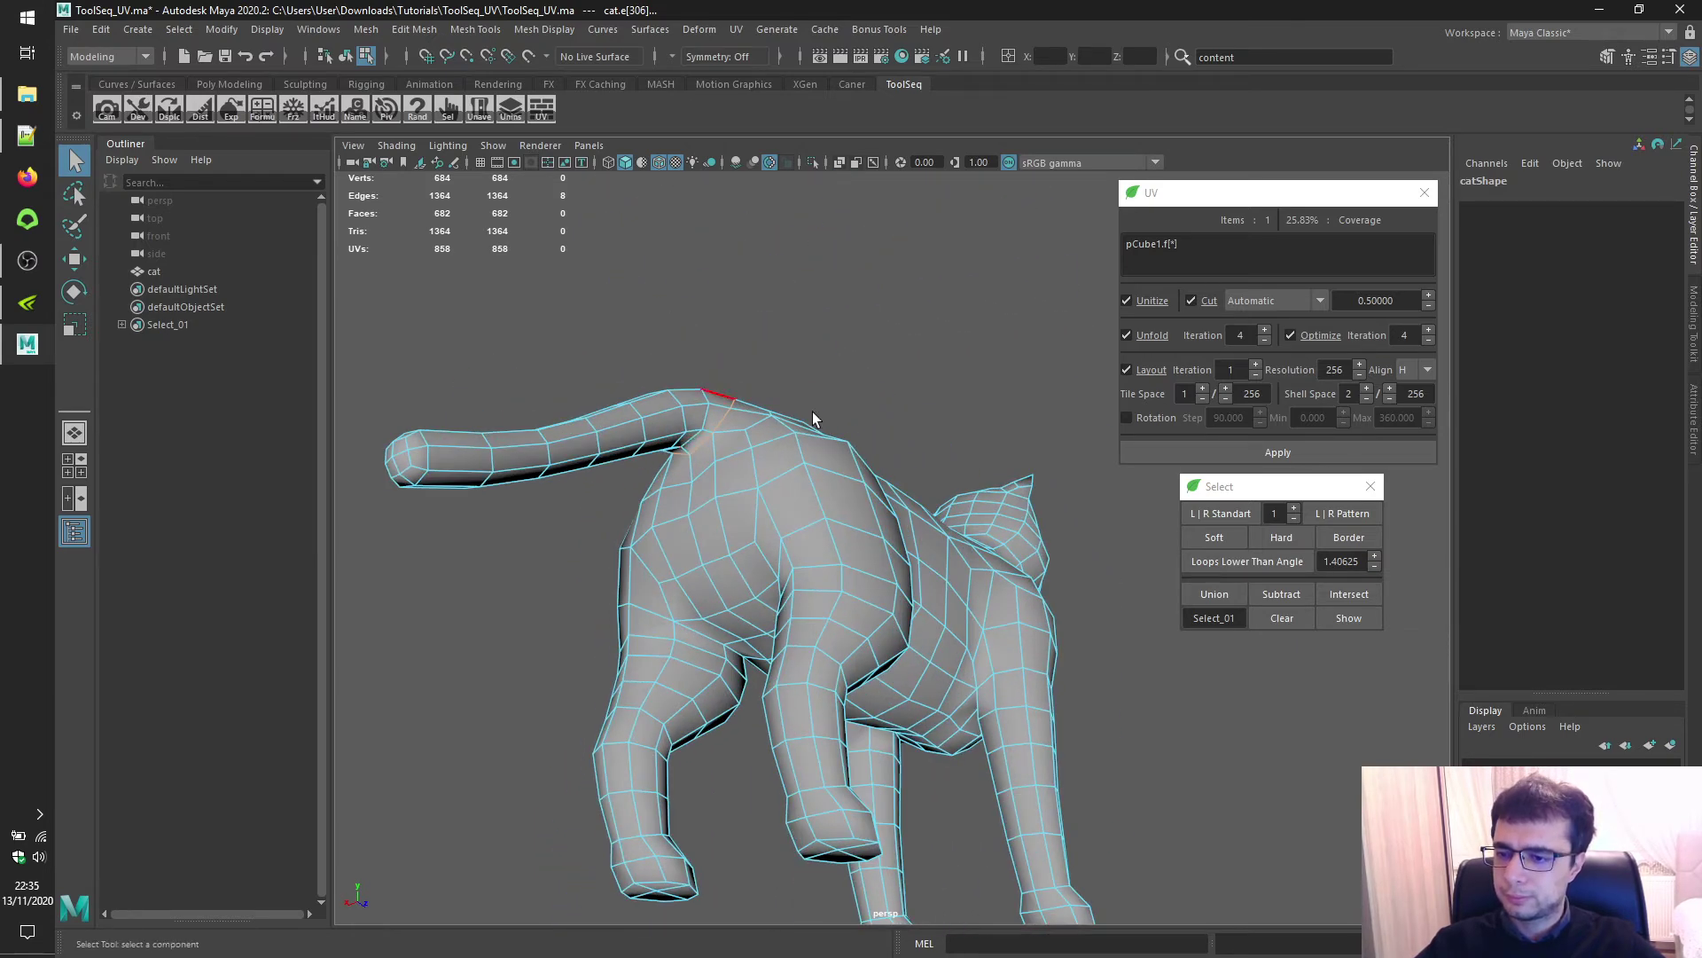
left_click(1210, 597)
Add the edge loop around the tail tip and the edge line along the tail's underside to Select_01
double_click(427, 457)
left_click(1213, 595)
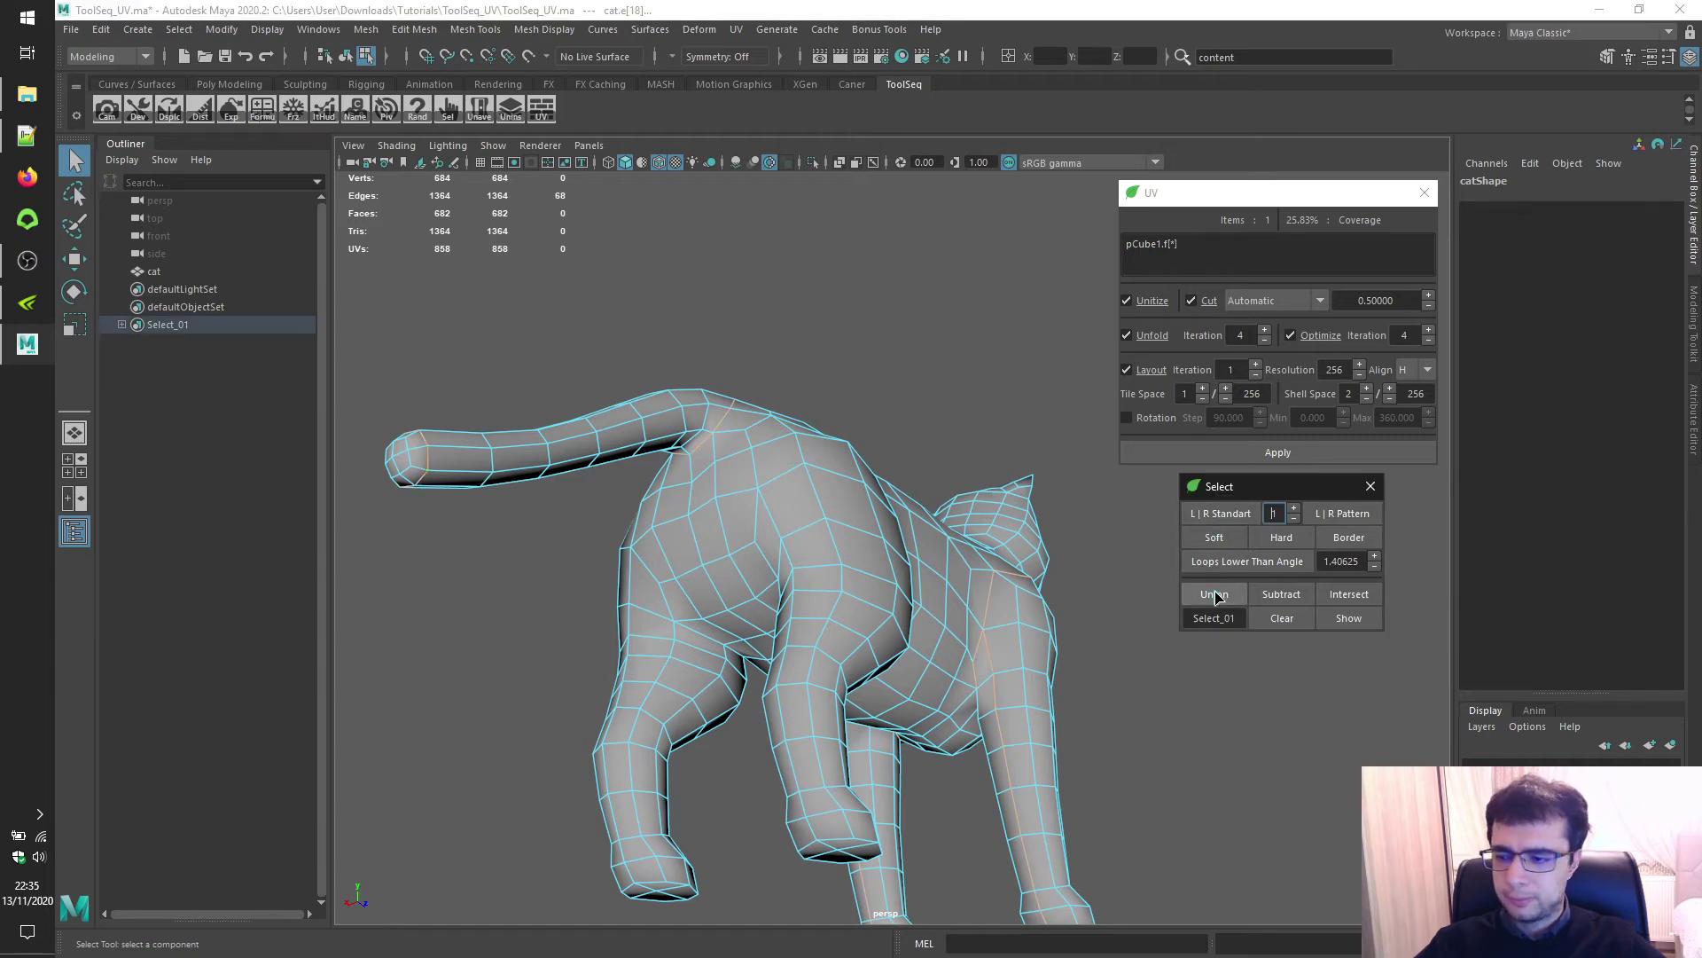
left_click_drag(853, 528, 690, 344, "alt")
middle_click_drag(743, 470, 742, 684, "alt")
scroll(742, 678, "up", 3)
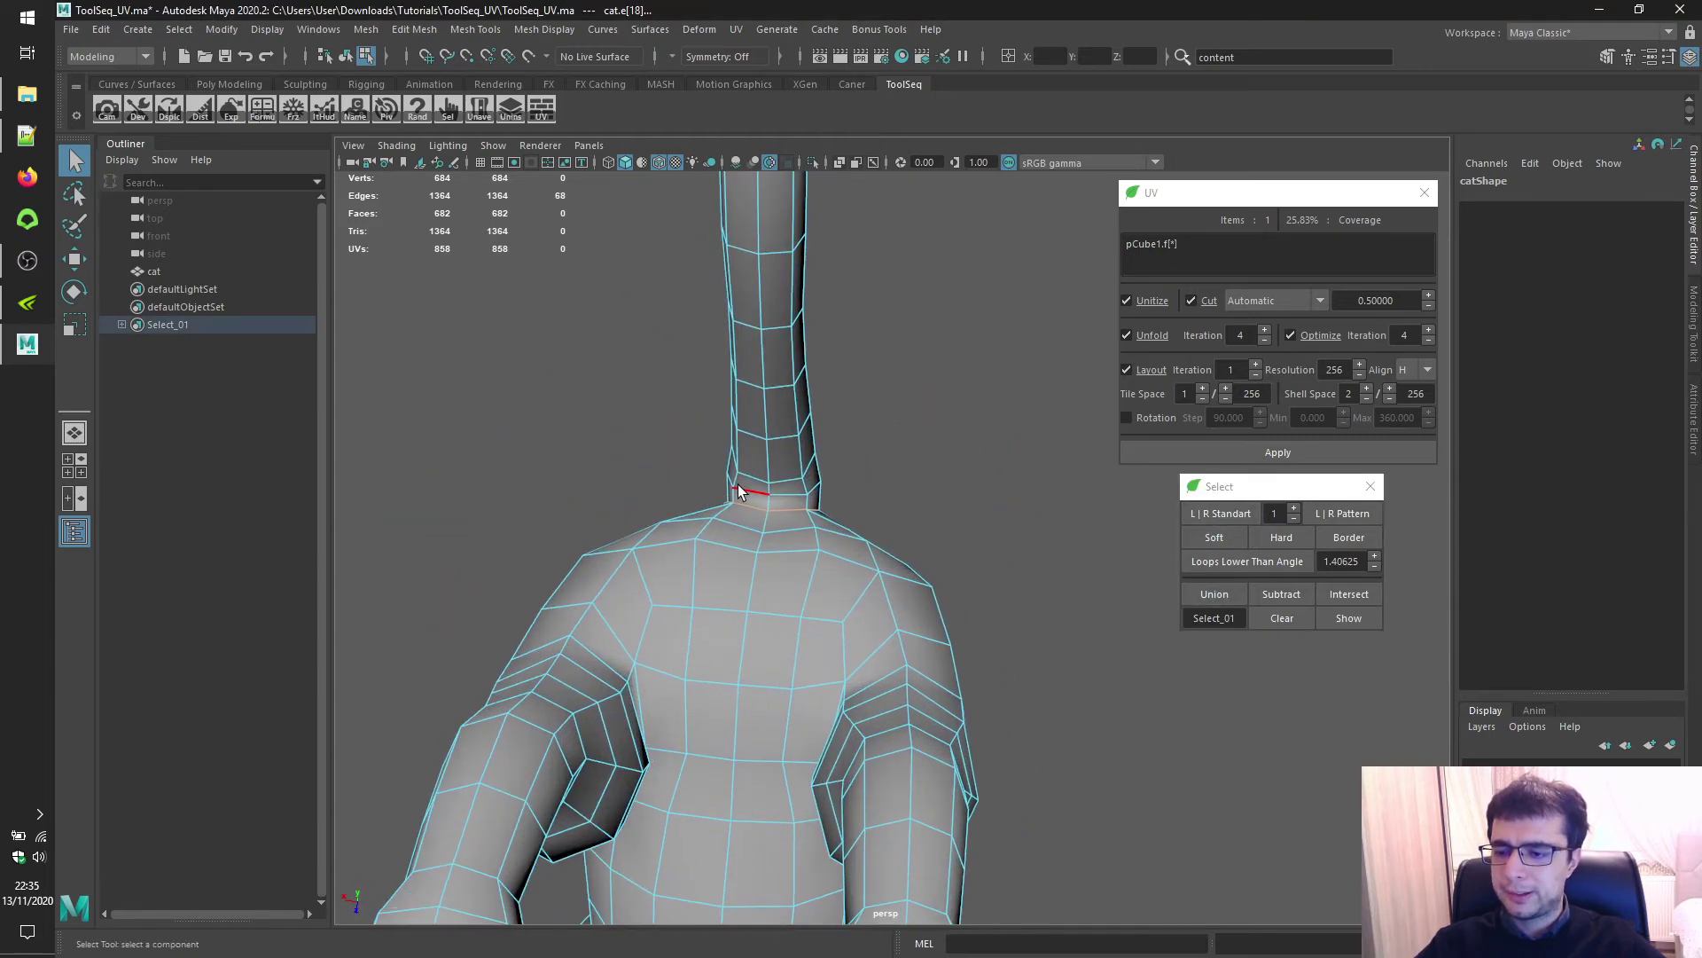
middle_click_drag(638, 396, 657, 481, "alt")
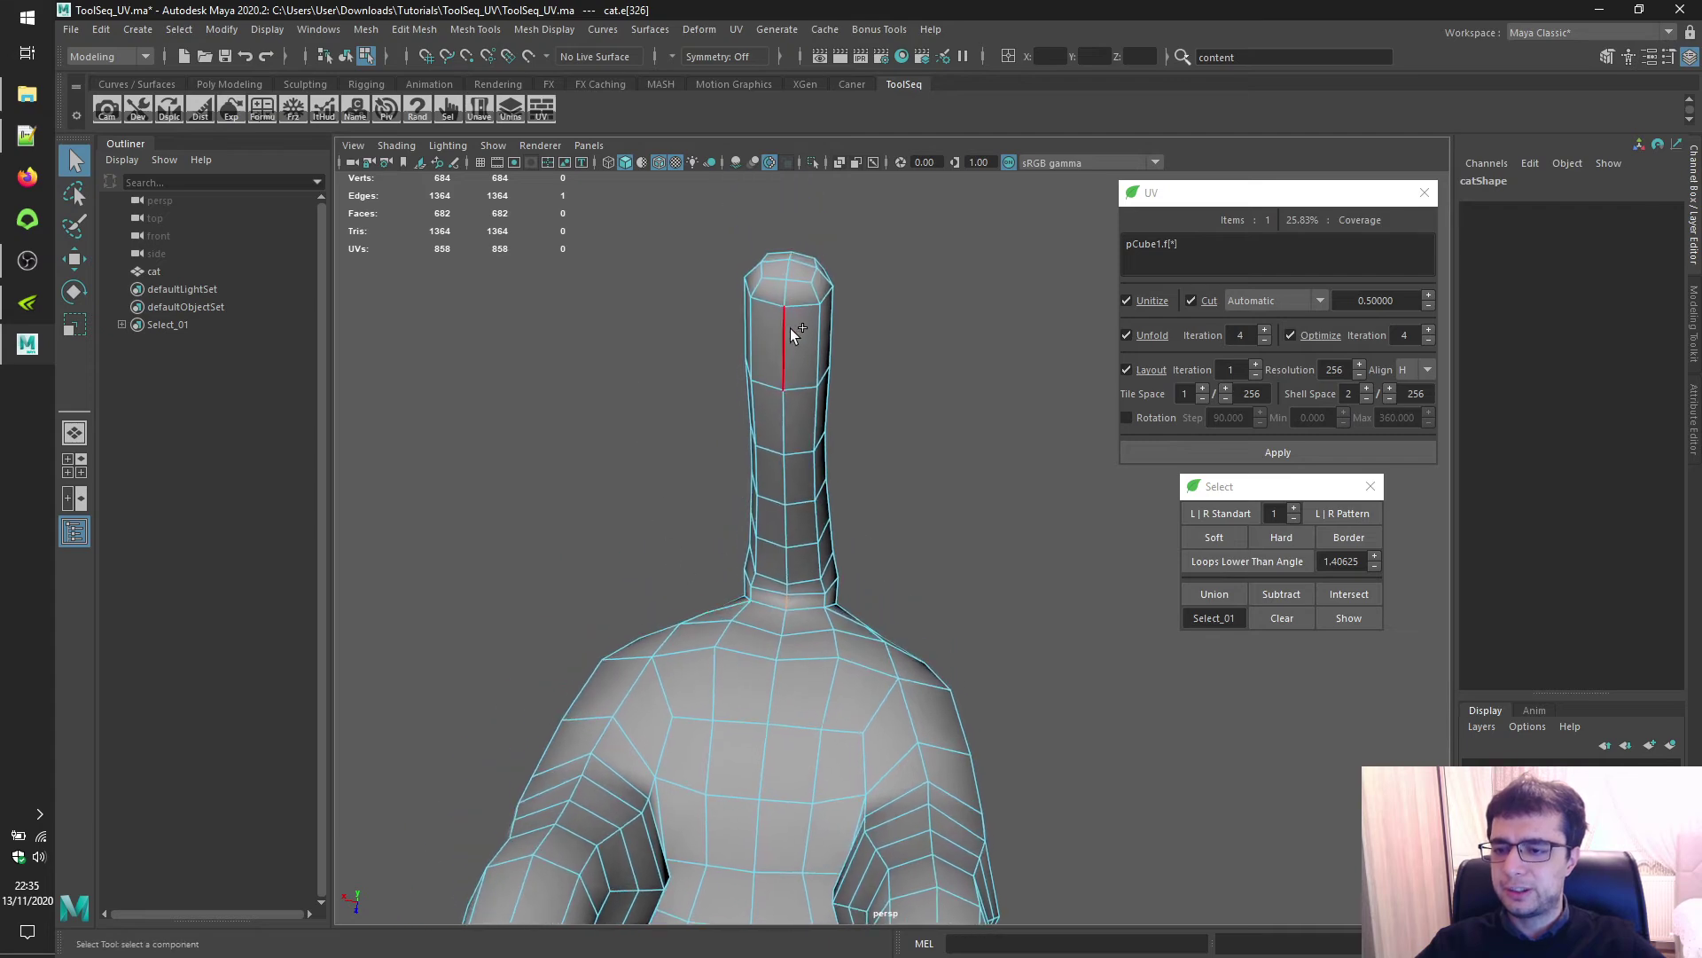
left_click(1215, 594)
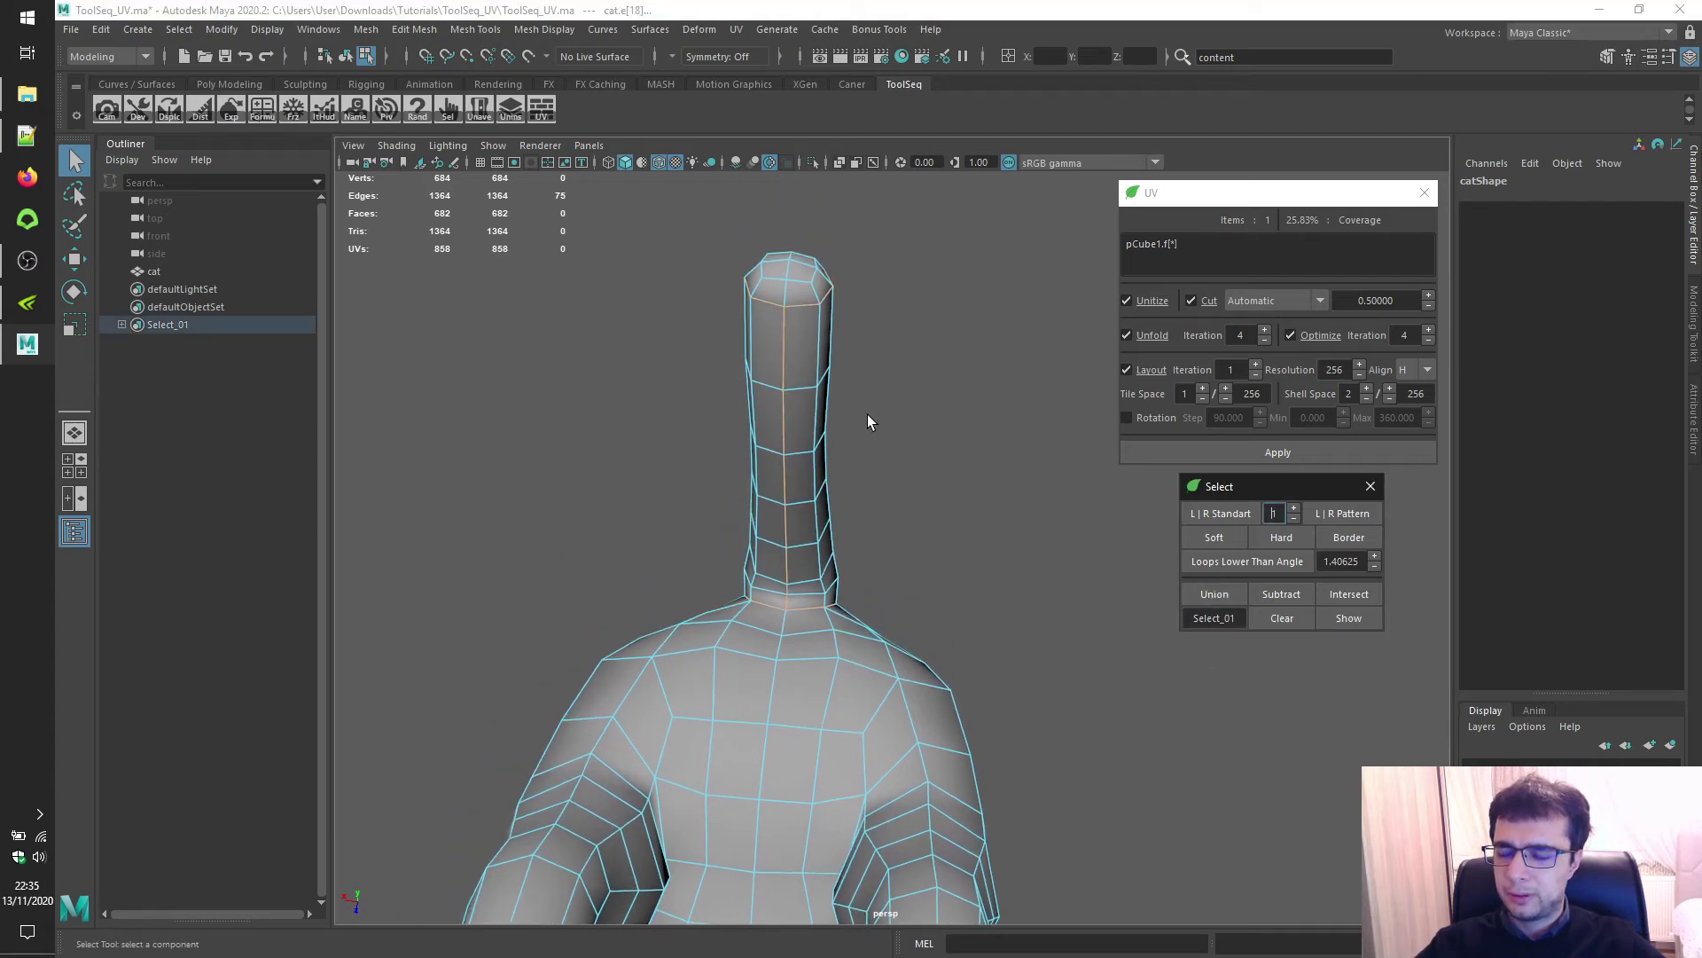
Select the edges encircling the hip and inner thigh of the right hind leg and add them to Select_01 with Union
scroll(867, 413, "down", 4)
left_click_drag(927, 498, 654, 662, "alt")
middle_click_drag(948, 598, 764, 500, "alt")
left_click_drag(765, 500, 706, 576, "alt")
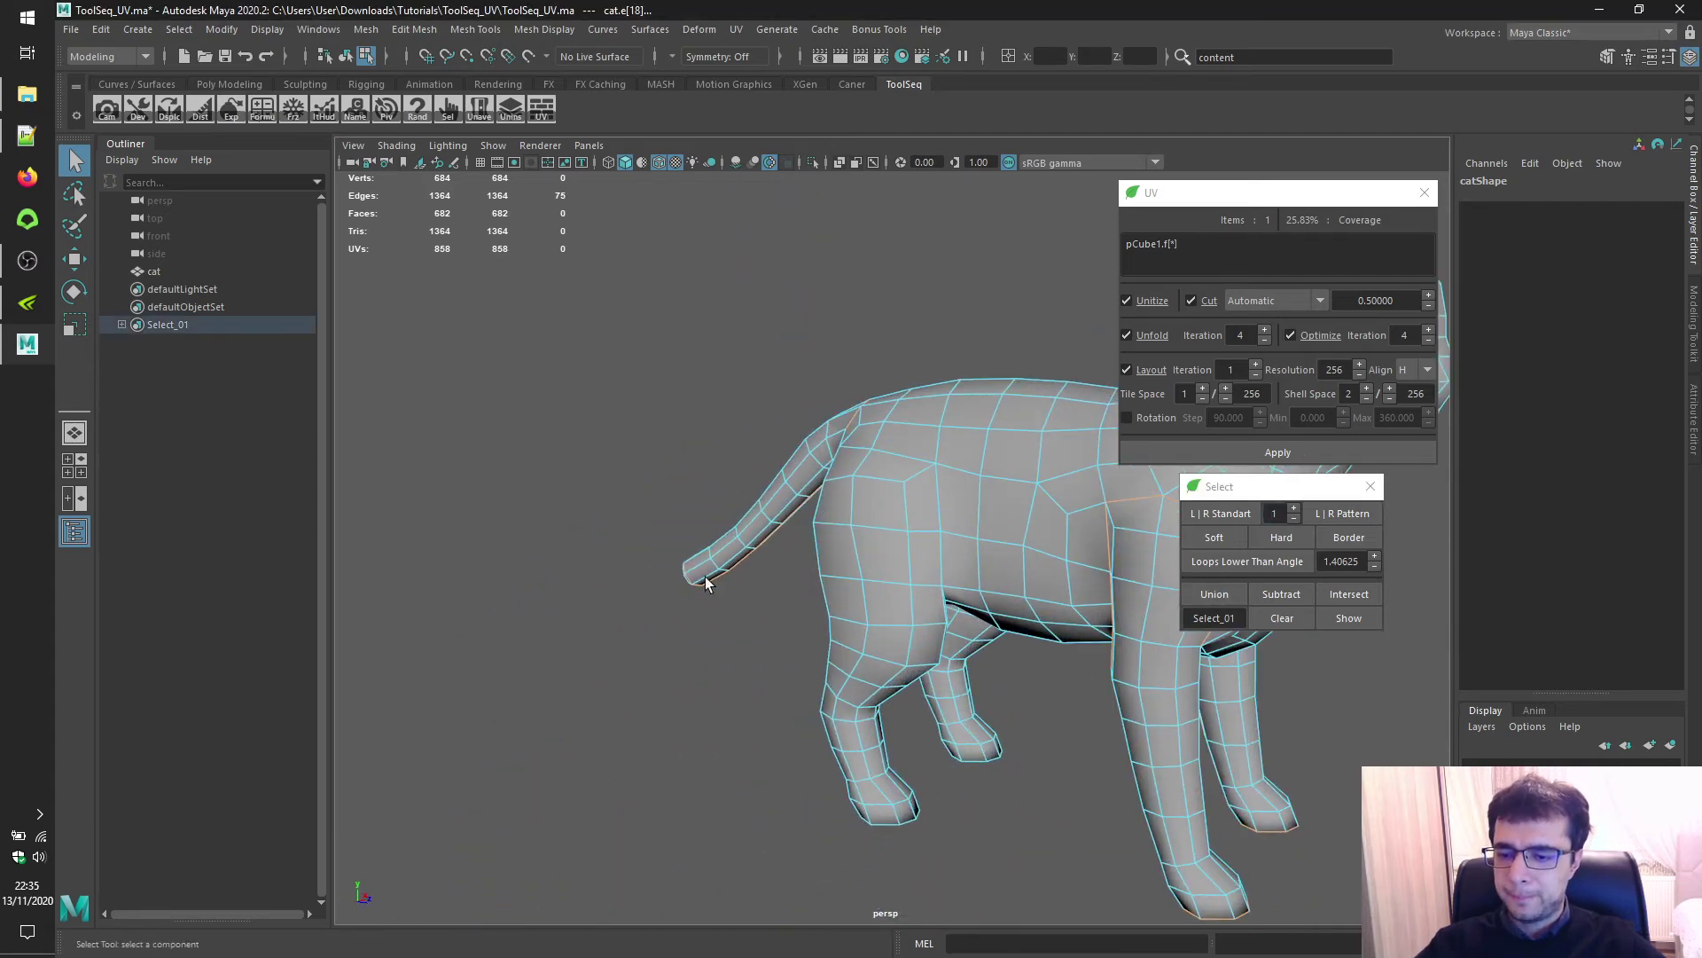
scroll(706, 581, "up", 3)
middle_click_drag(905, 503, 797, 508, "alt")
left_click(823, 489)
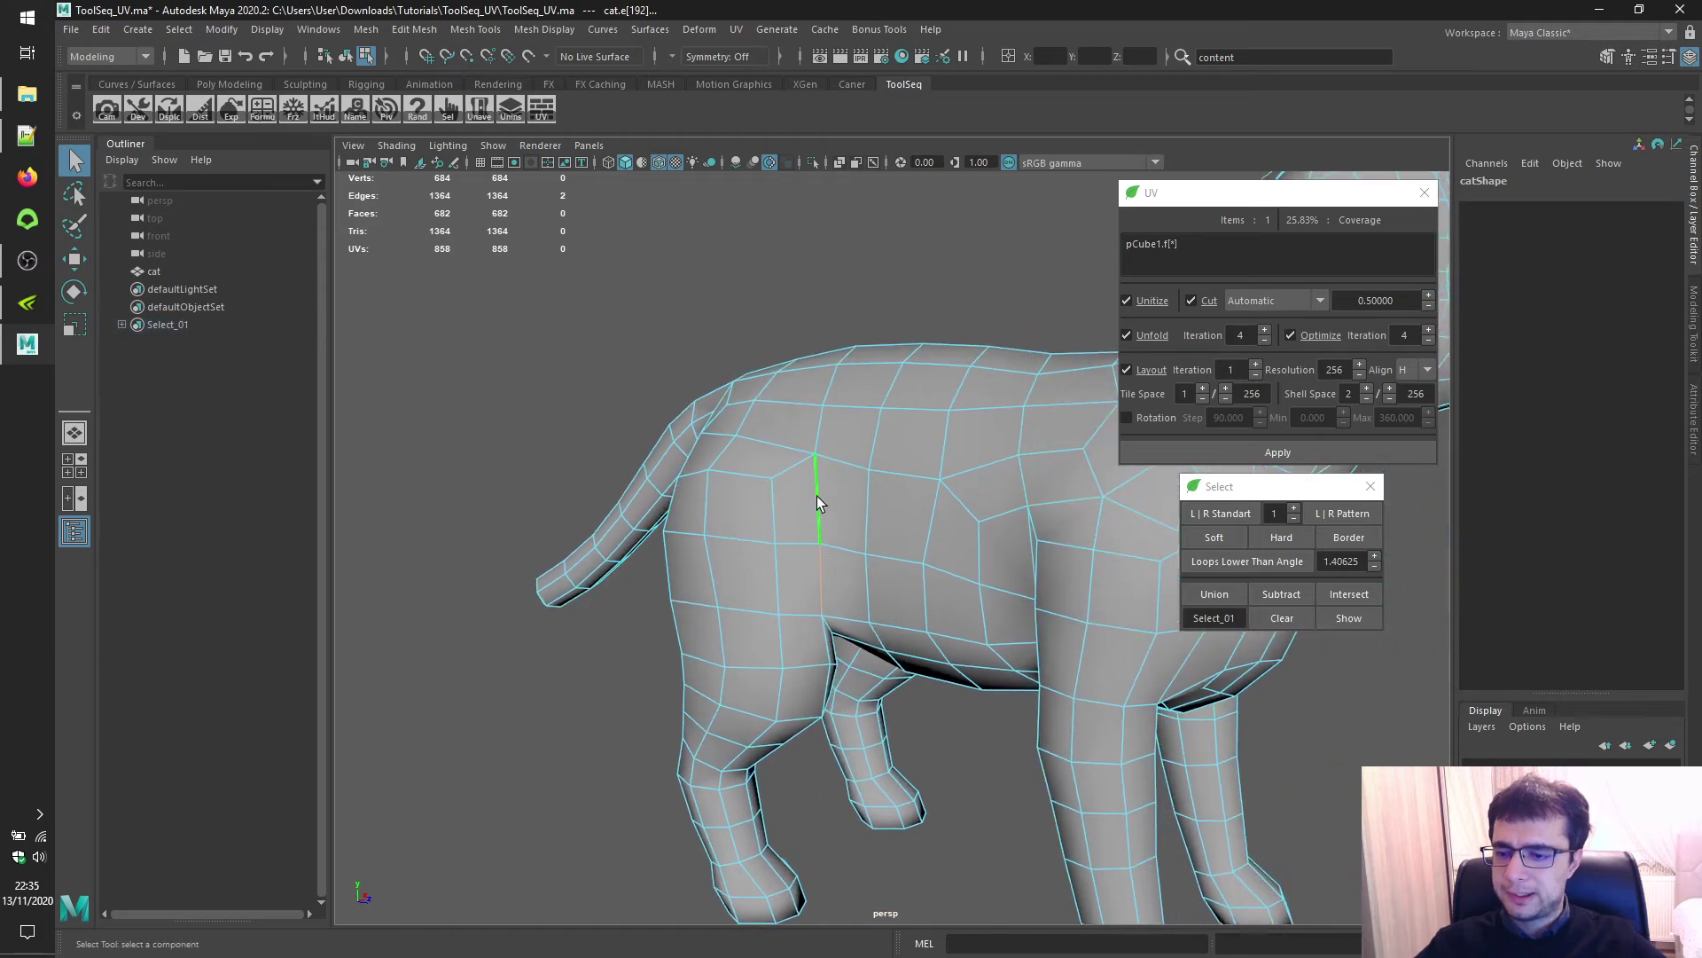
left_click_drag(821, 487, 756, 446, "alt")
left_click(776, 477, "shift")
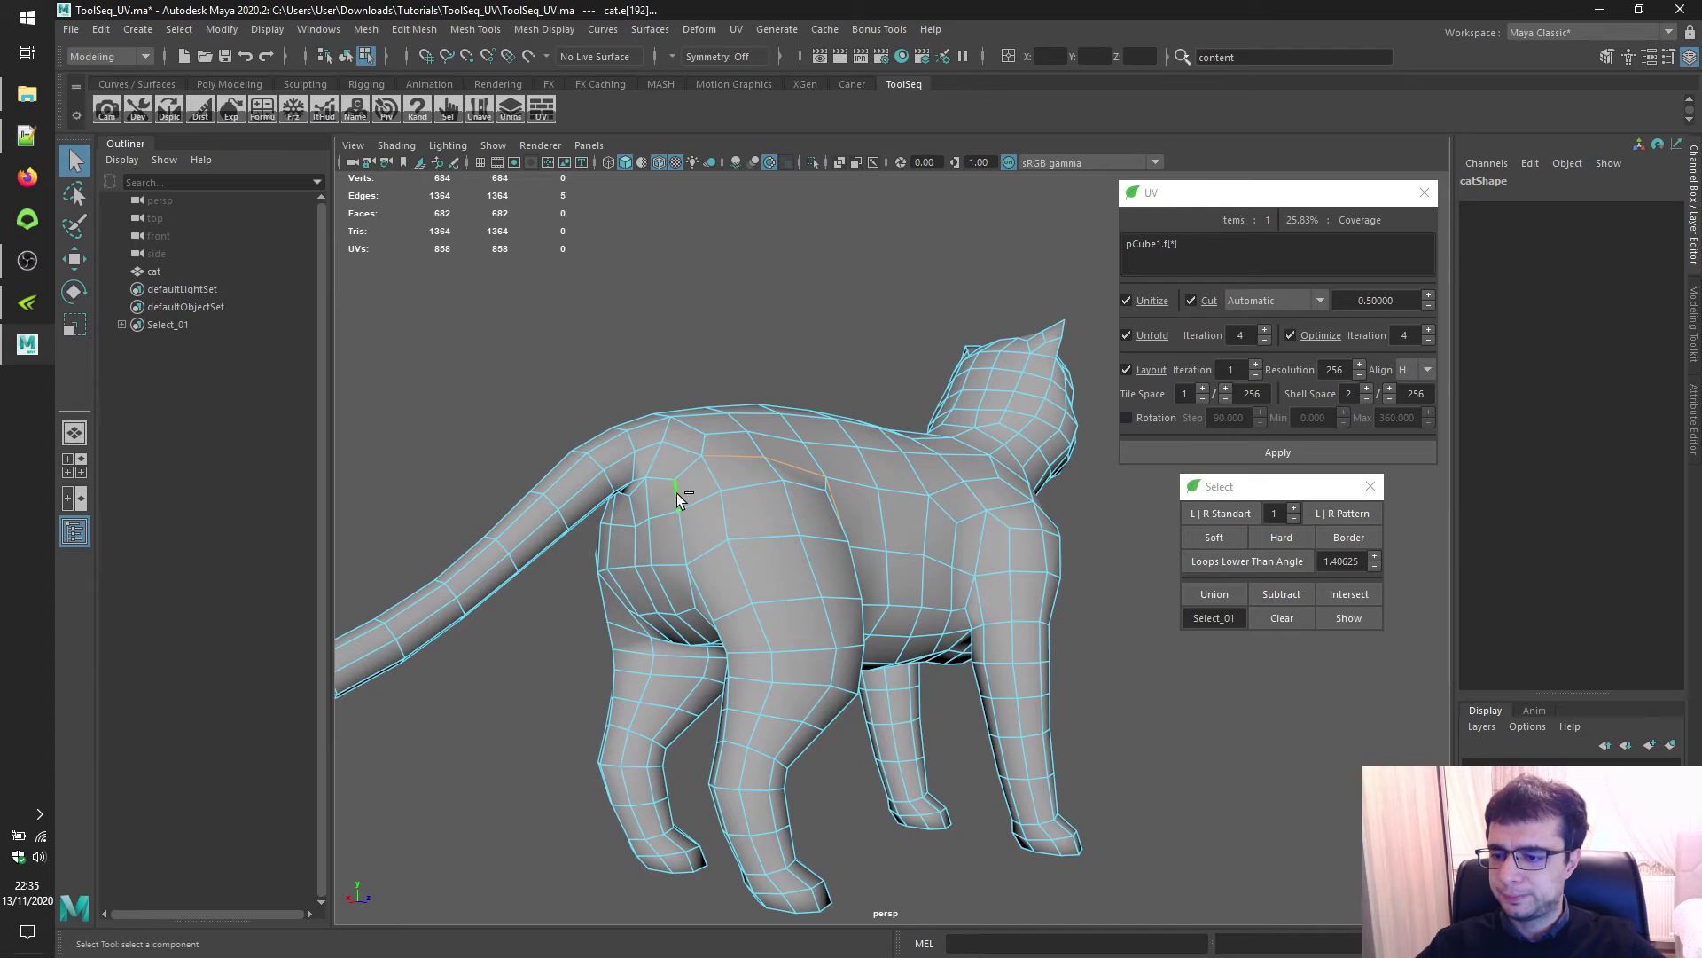
left_click_drag(719, 526, 992, 476, "alt")
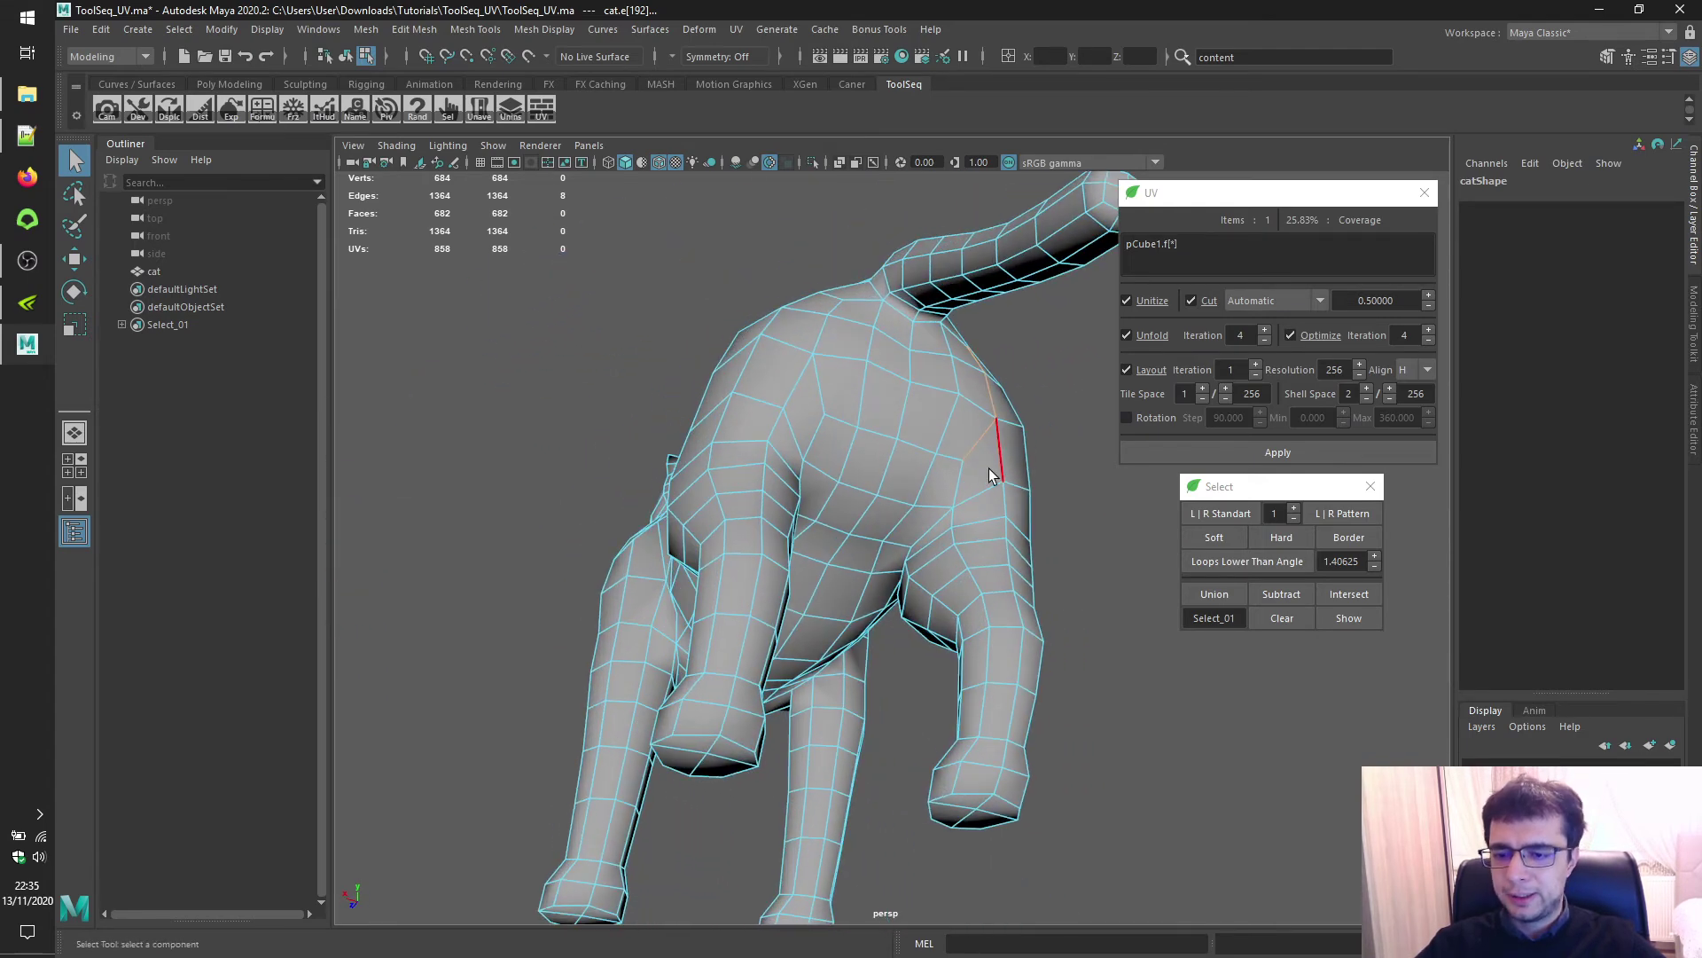
left_click(935, 527, "shift")
left_click_drag(934, 527, 598, 556, "alt")
left_click(807, 547, "shift")
left_click(894, 631, "shift")
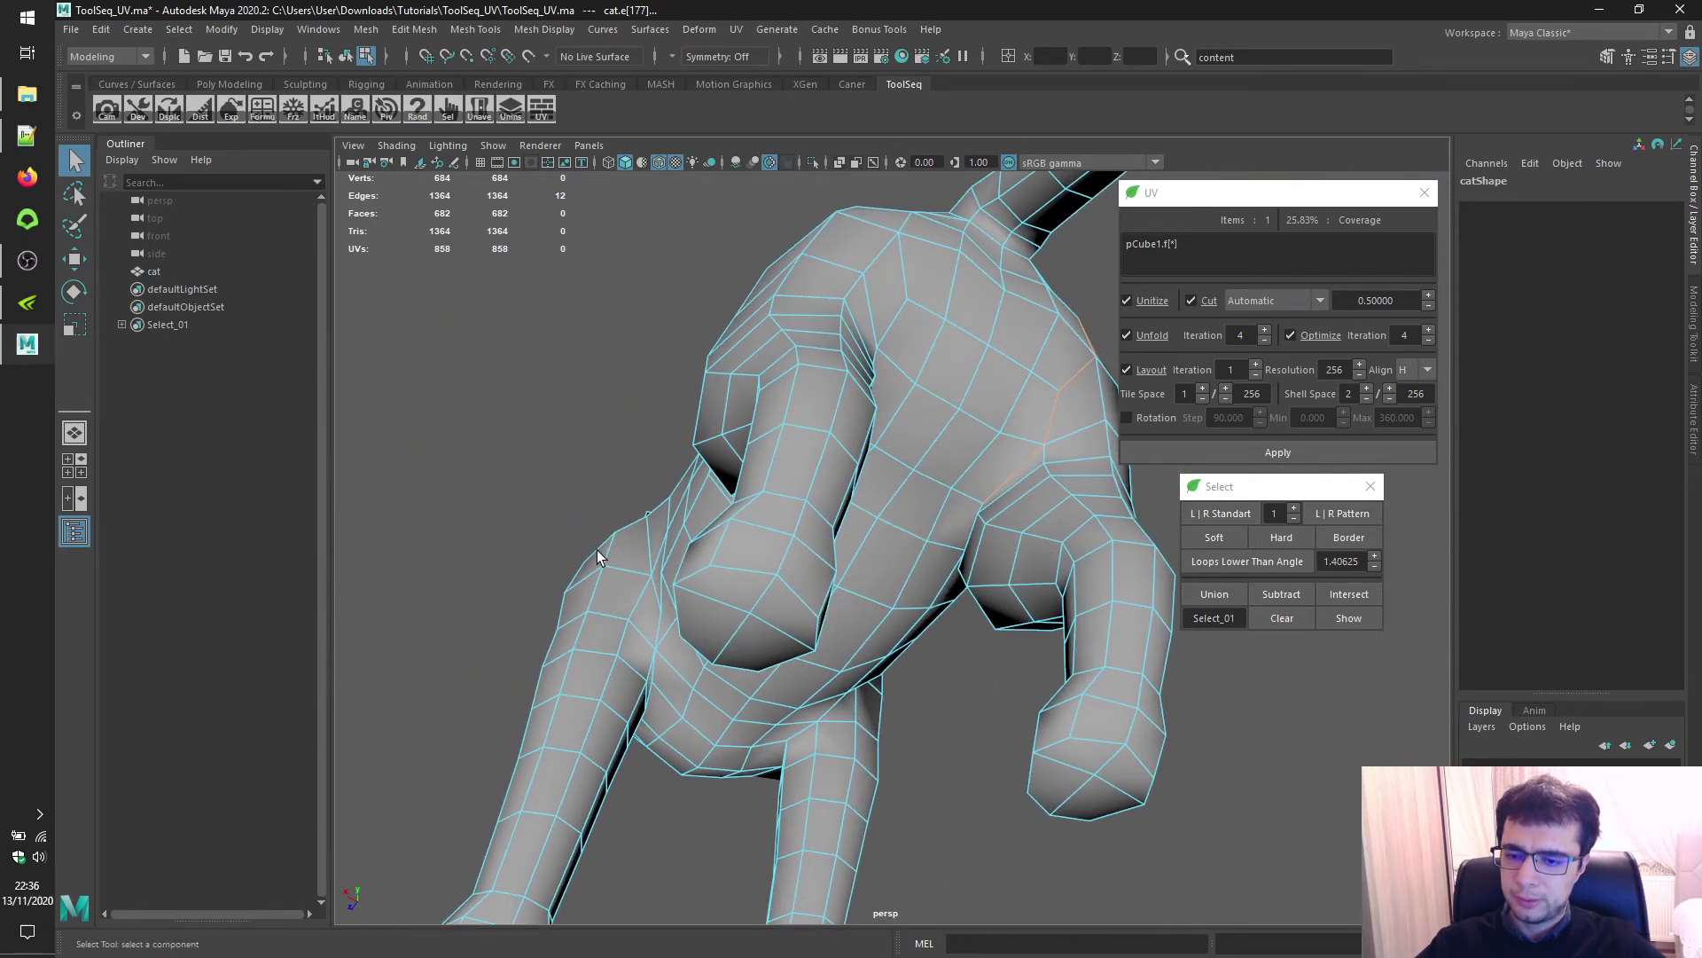
left_click(1215, 594)
left_click_drag(1214, 594, 893, 495, "alt")
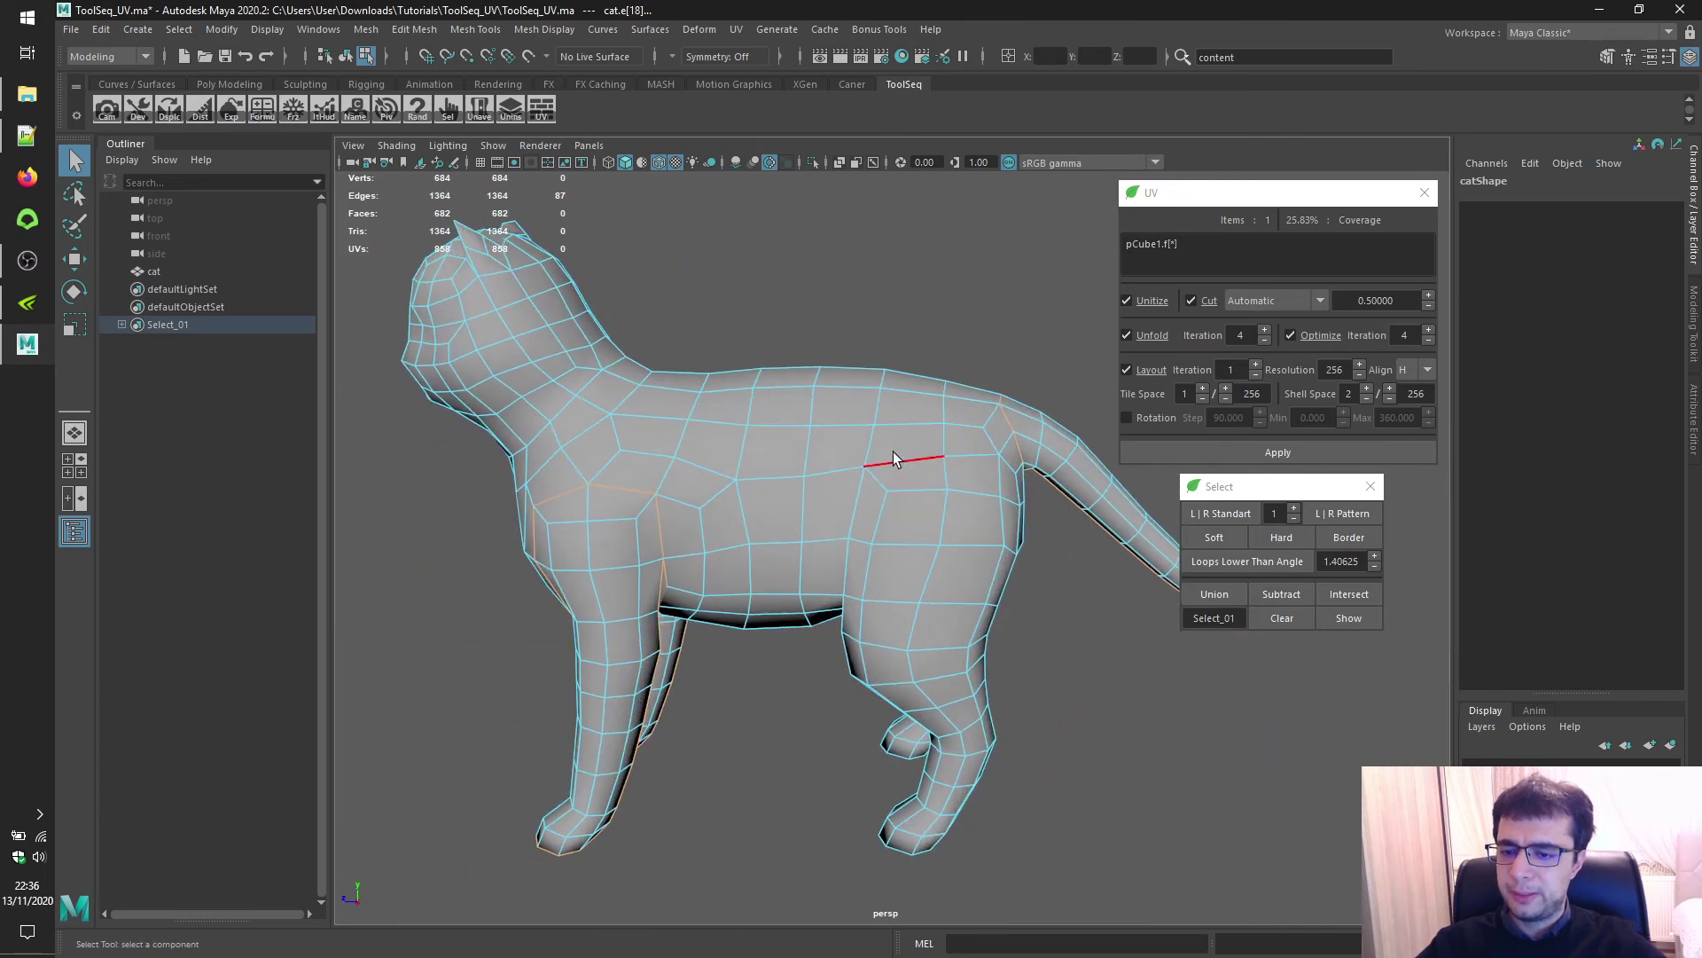
Select the edges encircling the hip and inner thigh of the left hind leg and add them to Select_01 with Union
left_click(895, 454)
left_click_drag(809, 460, 904, 461, "alt")
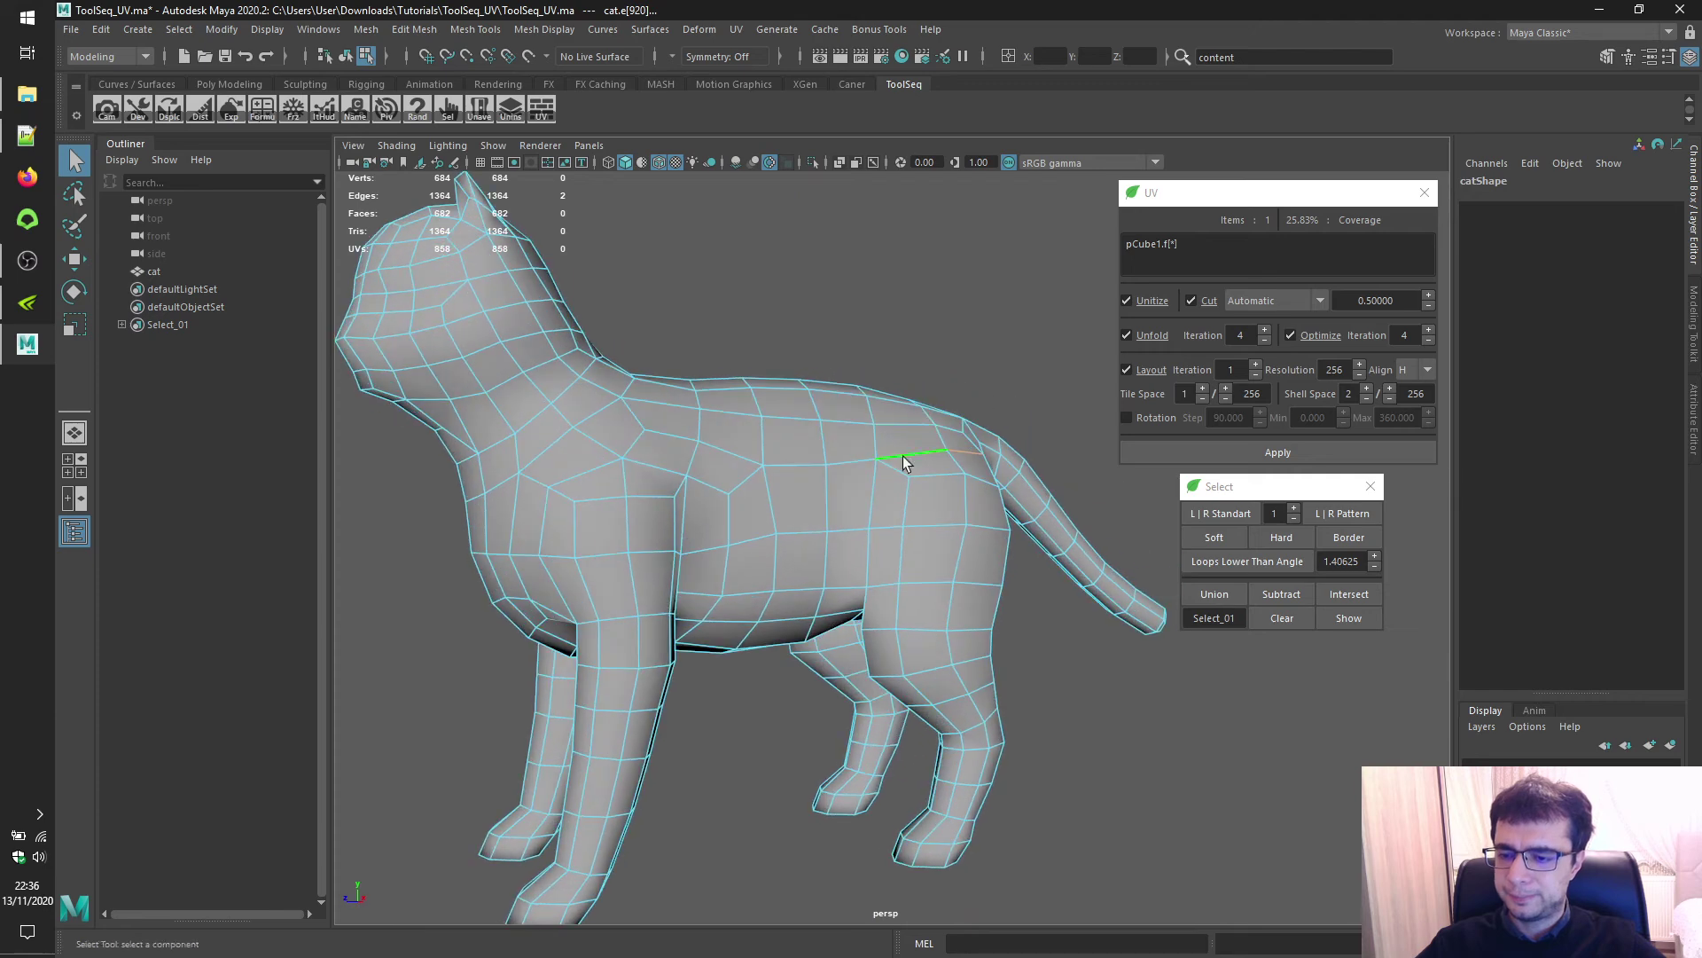
left_click(875, 493, "shift")
left_click_drag(887, 523, 889, 610, "alt")
left_click(892, 546, "shift")
left_click(890, 576, "shift")
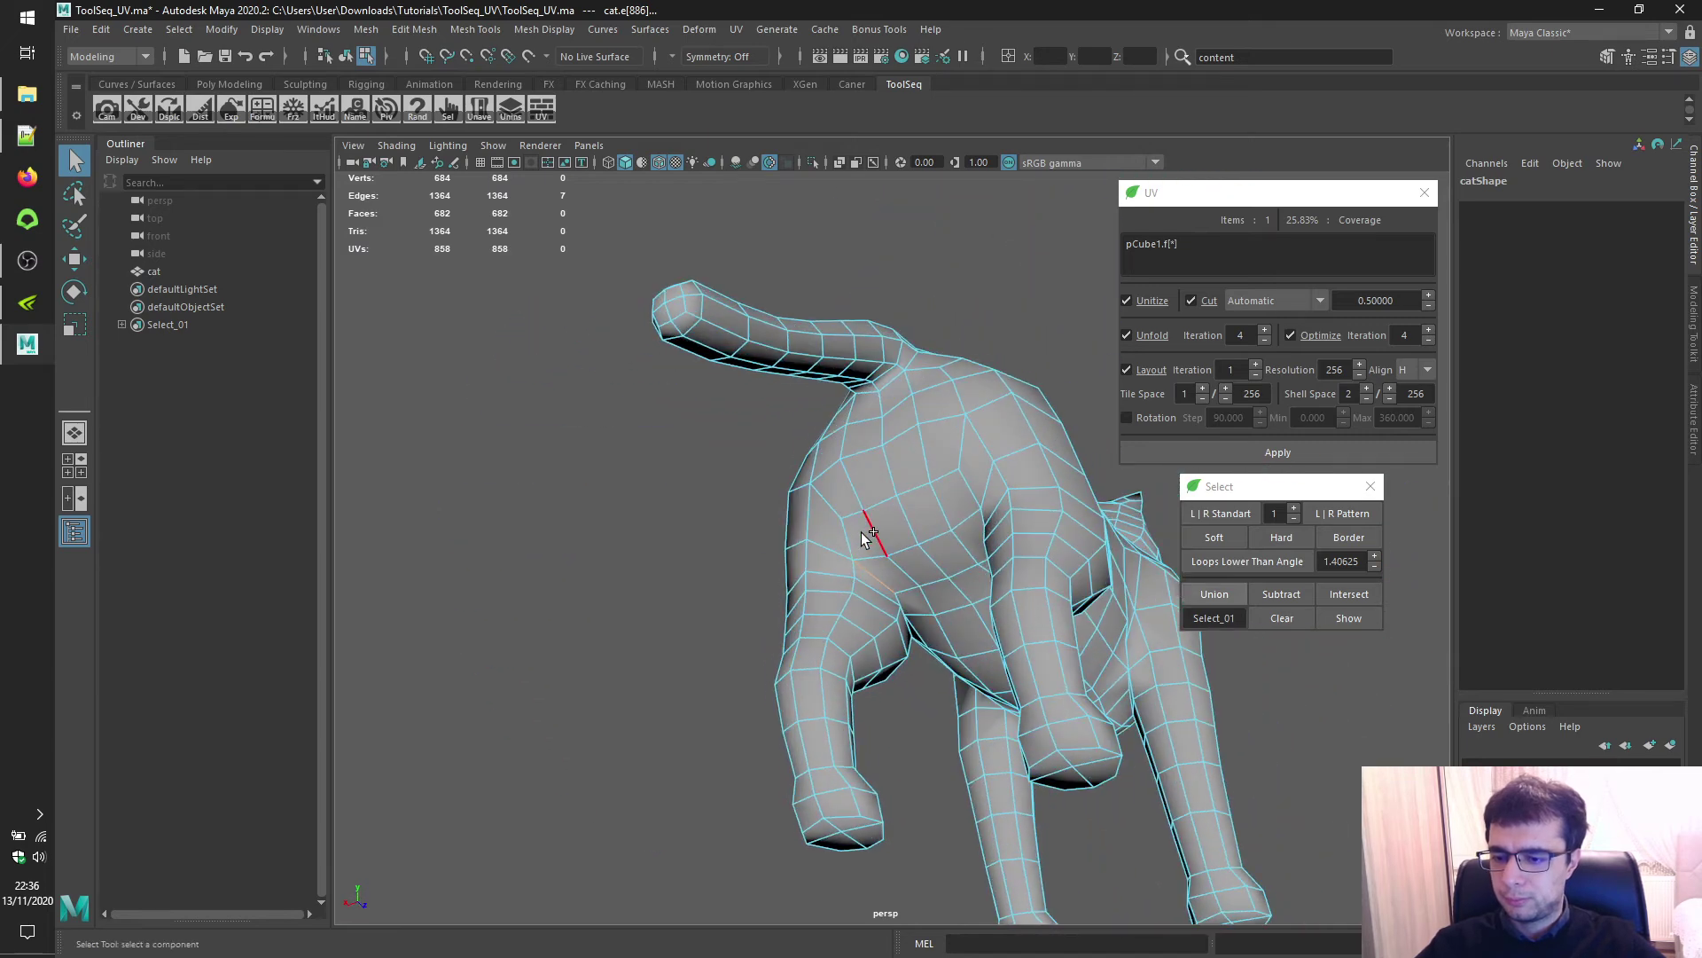
left_click_drag(847, 535, 940, 529, "alt")
left_click(928, 524, "shift")
left_click_drag(1003, 472, 830, 510, "alt")
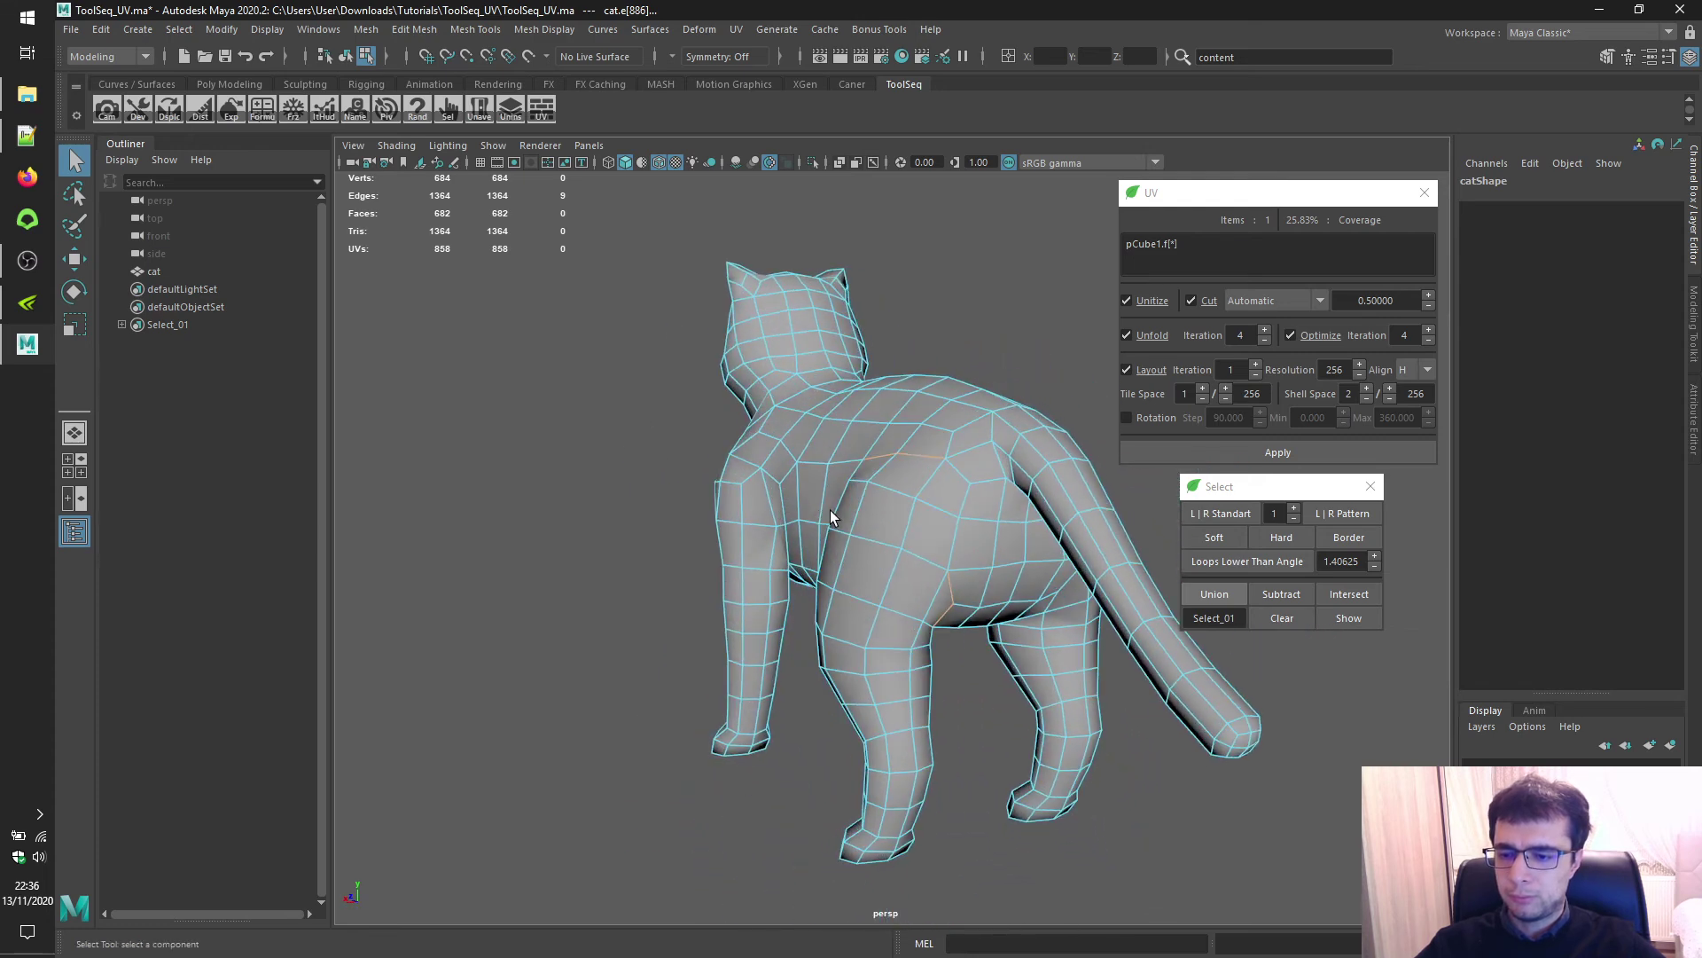
left_click(948, 547, "shift")
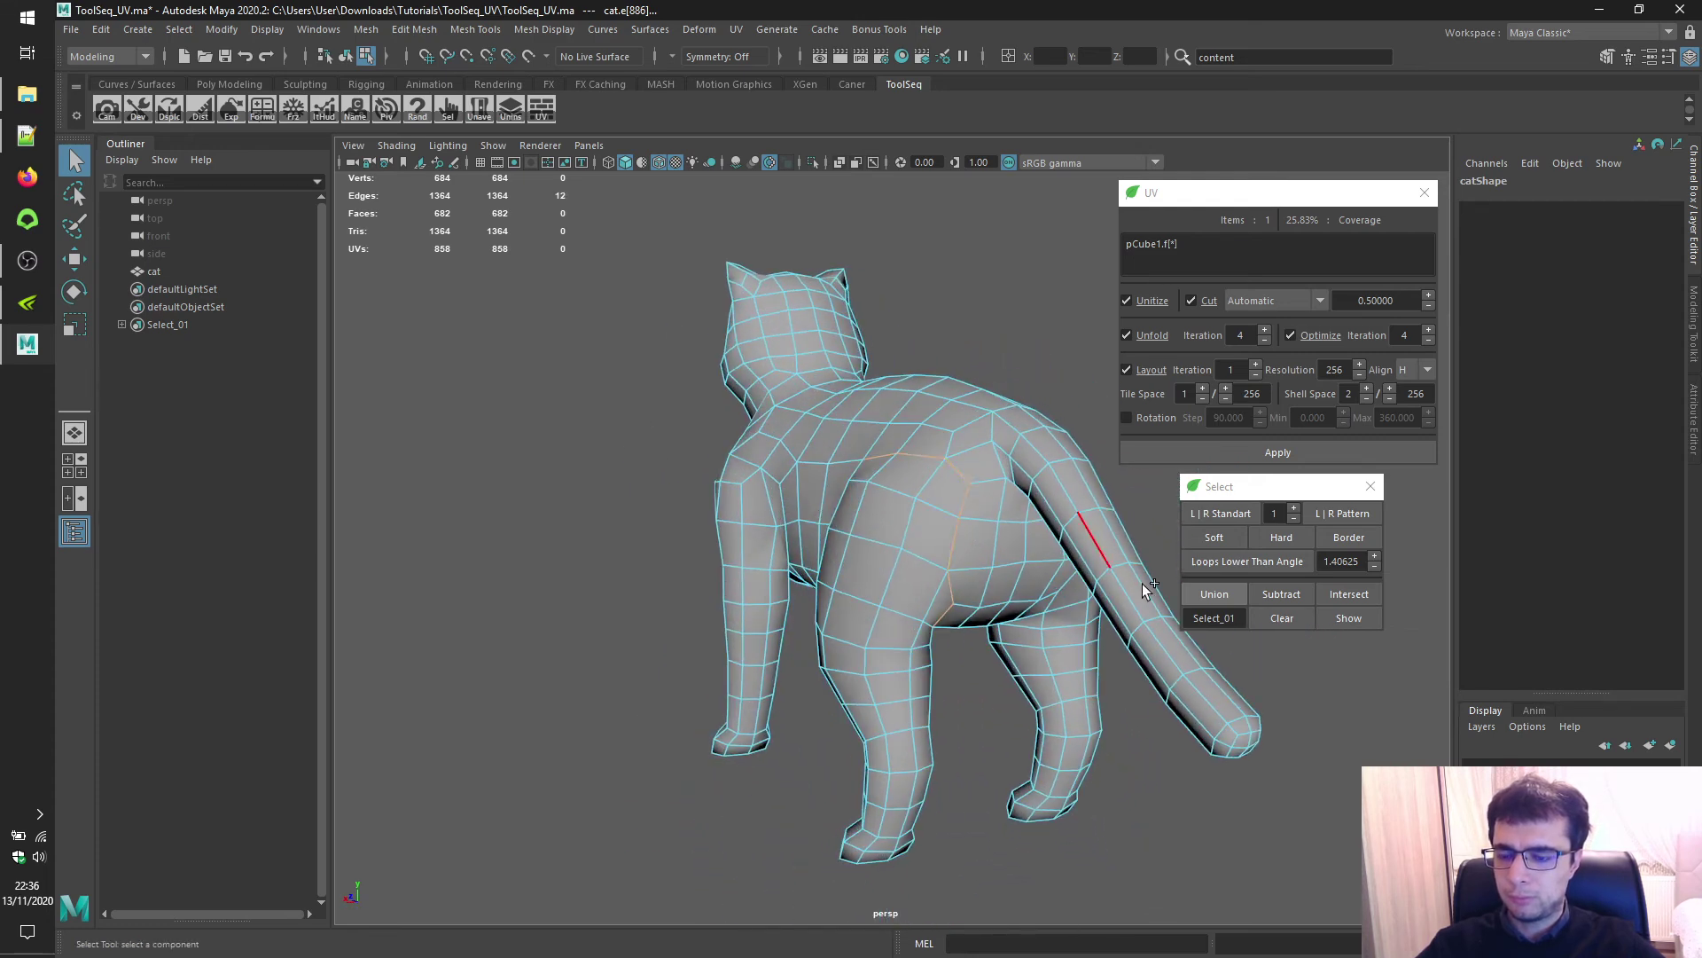
left_click(1216, 596)
Select the edge loops around the soles of both hind paws and add them to Select_01 with Union
left_click_drag(972, 558, 866, 570, "alt")
left_click(837, 599)
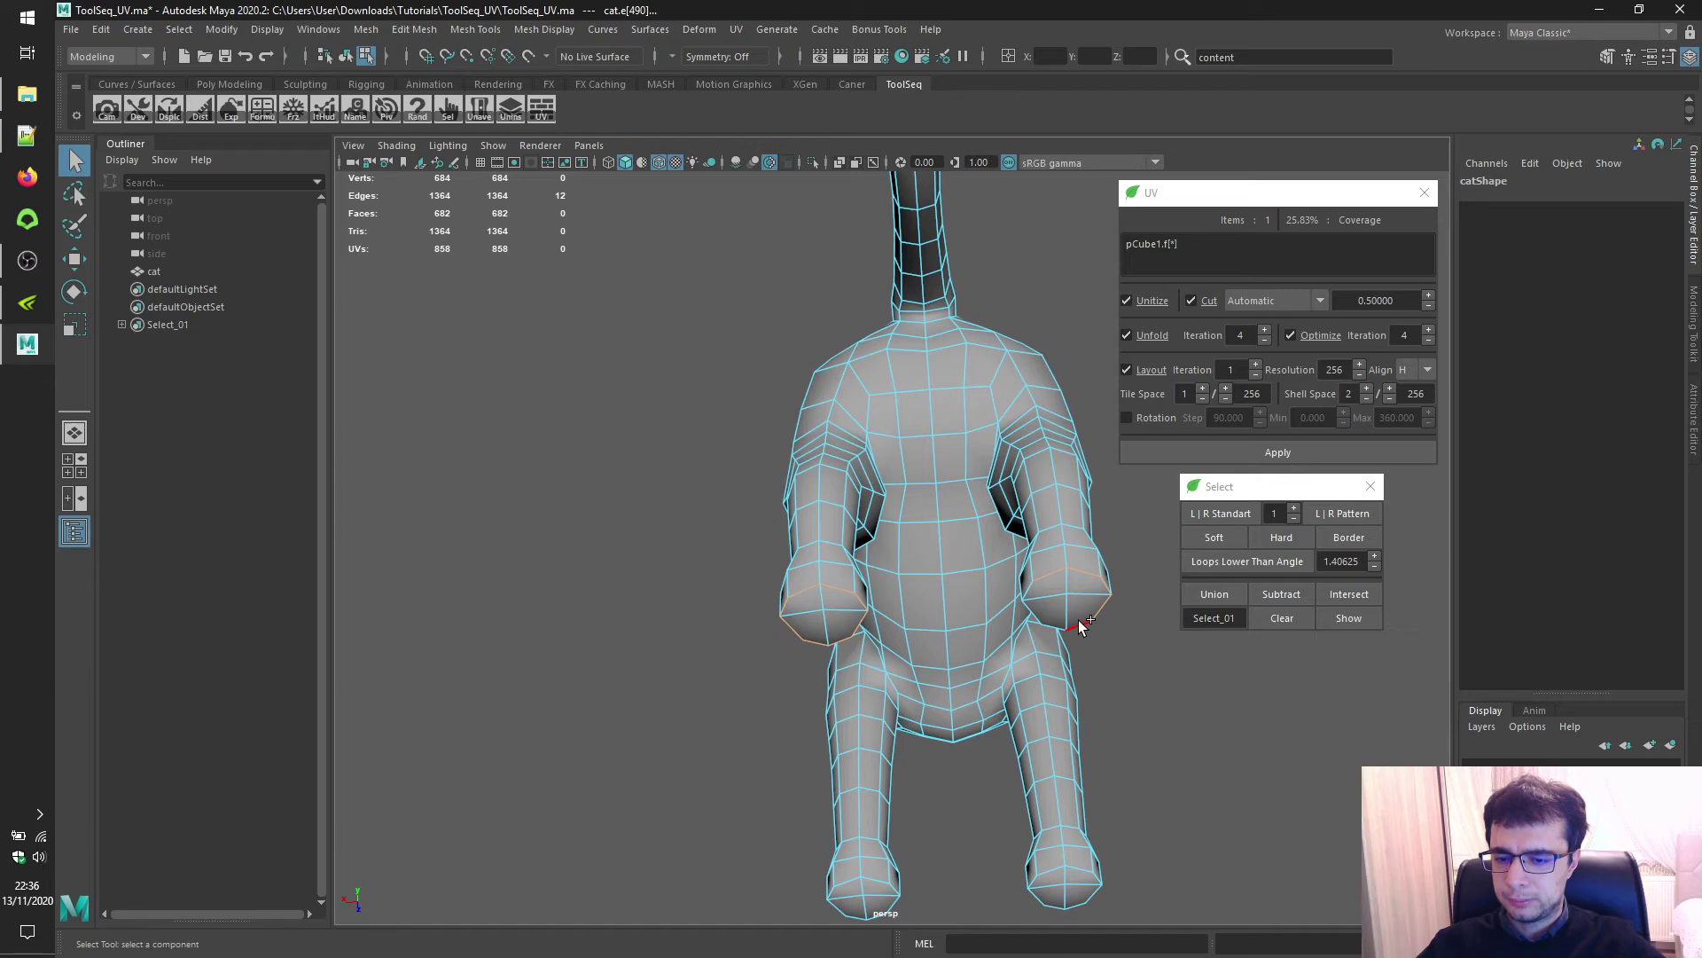
left_click(1215, 593)
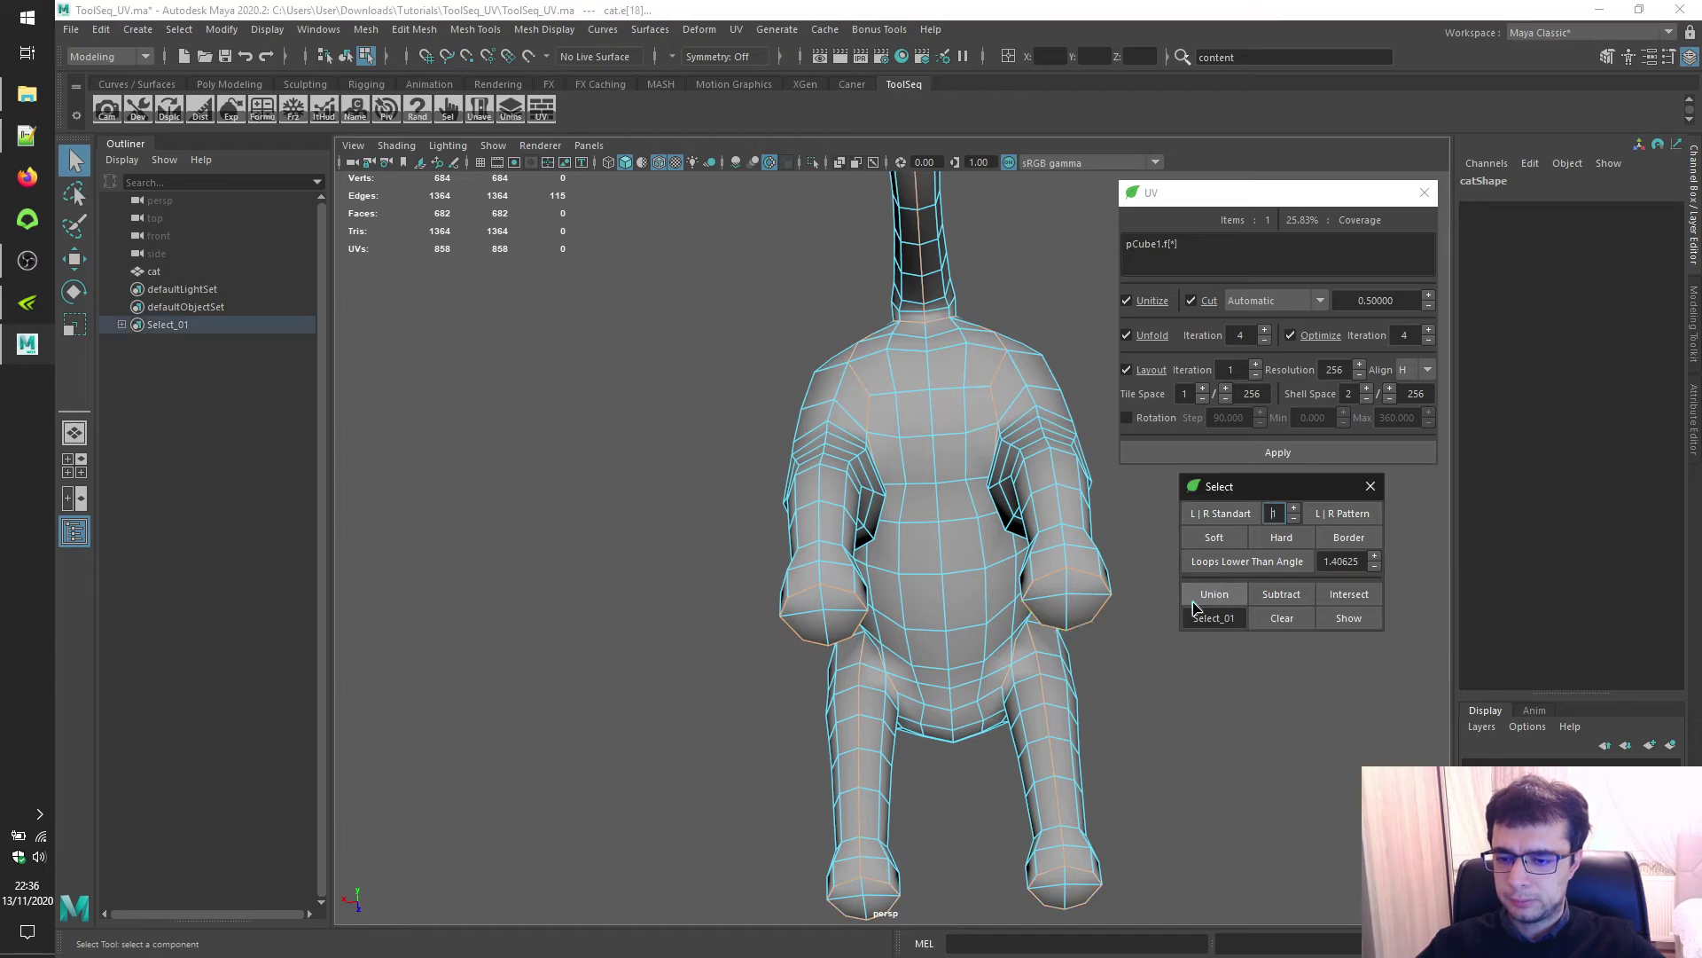
Add the lengthwise edge lines running down the back of both hind legs to the paws to Select_01
scroll(1020, 444, "down", 3)
left_click_drag(982, 372, 945, 572, "alt")
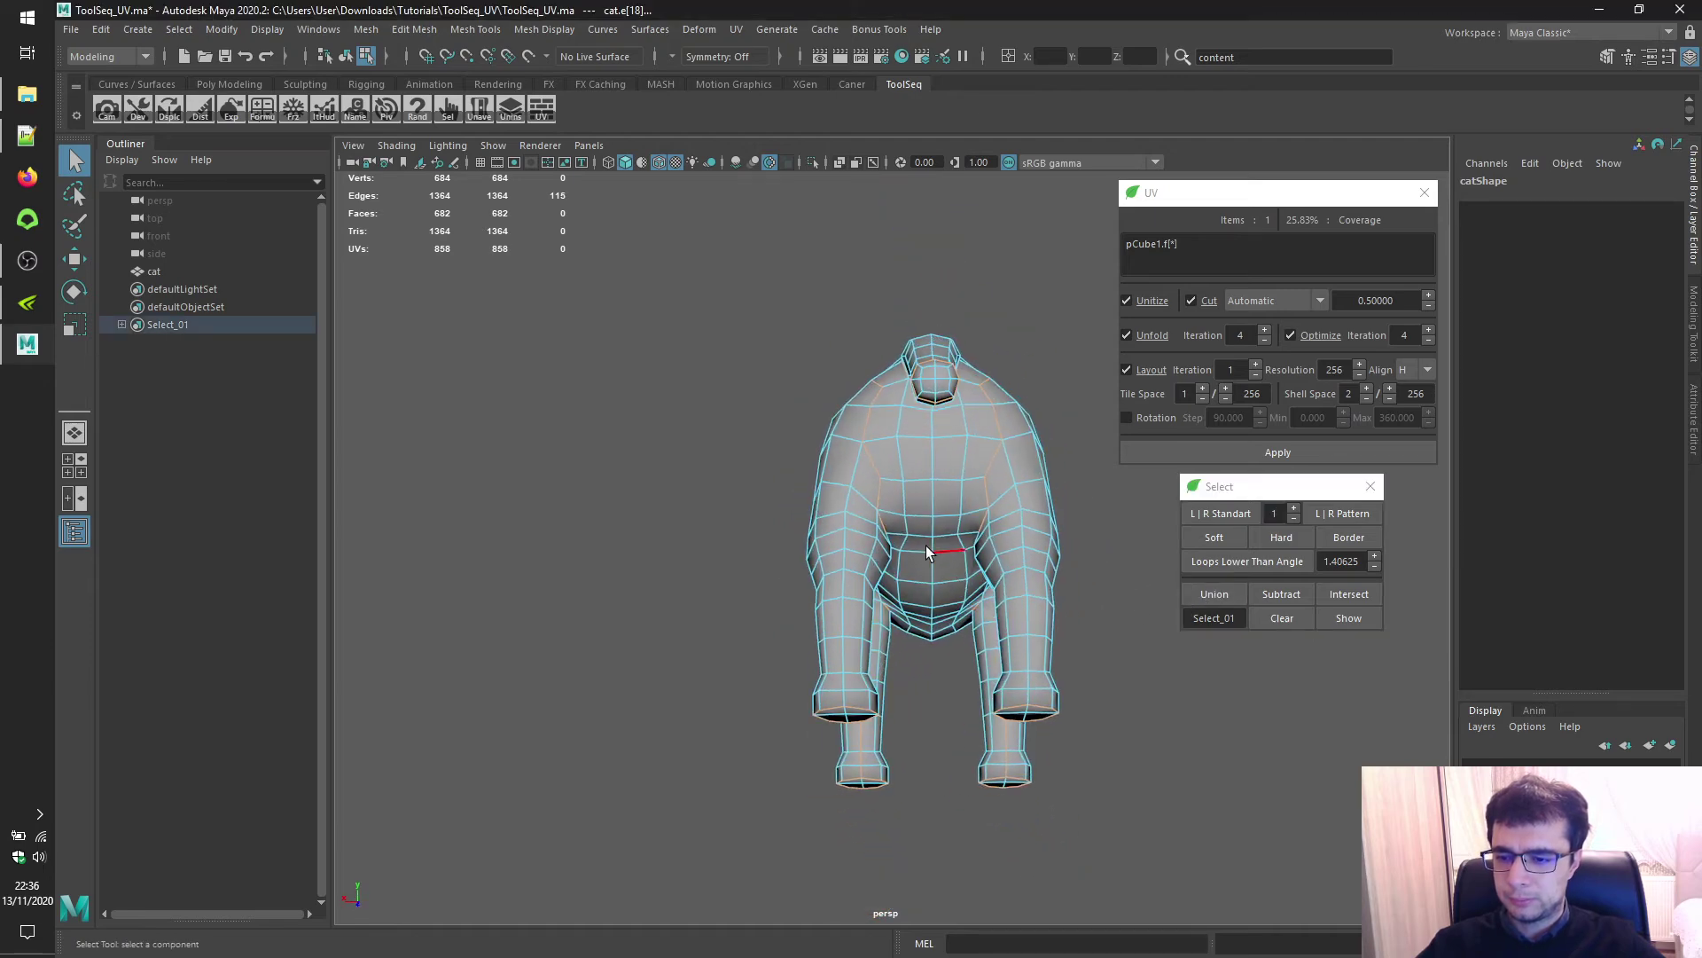
left_click(858, 470)
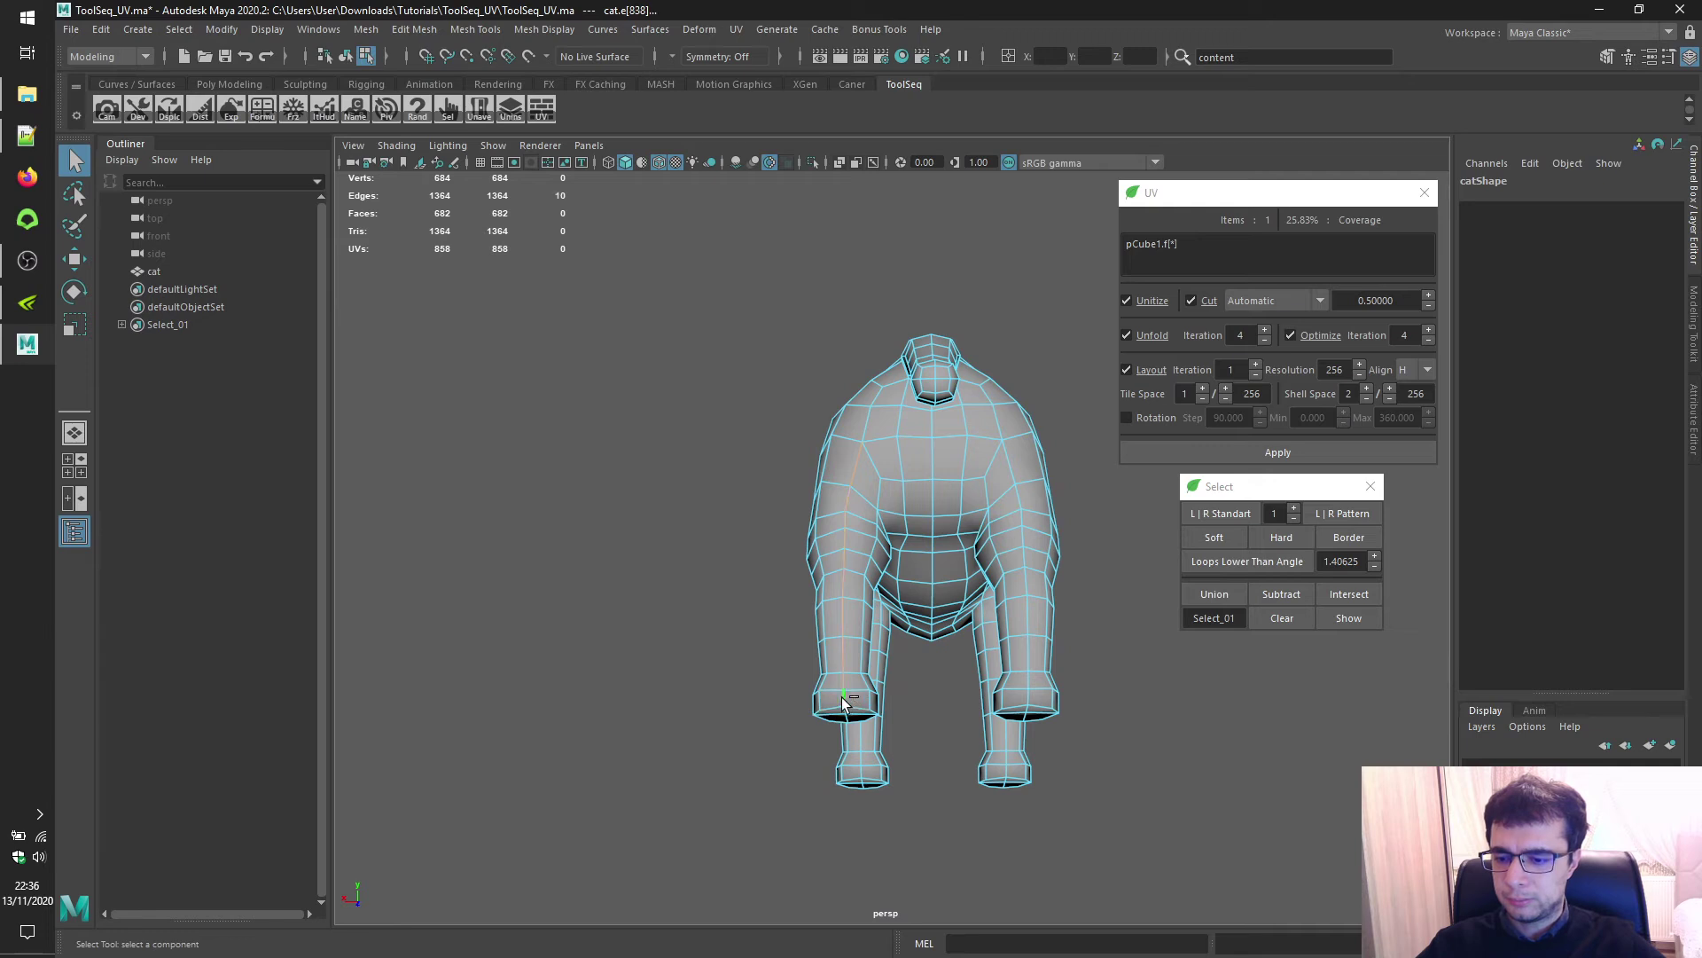
left_click(1240, 614)
left_click_drag(1046, 567, 942, 712, "alt")
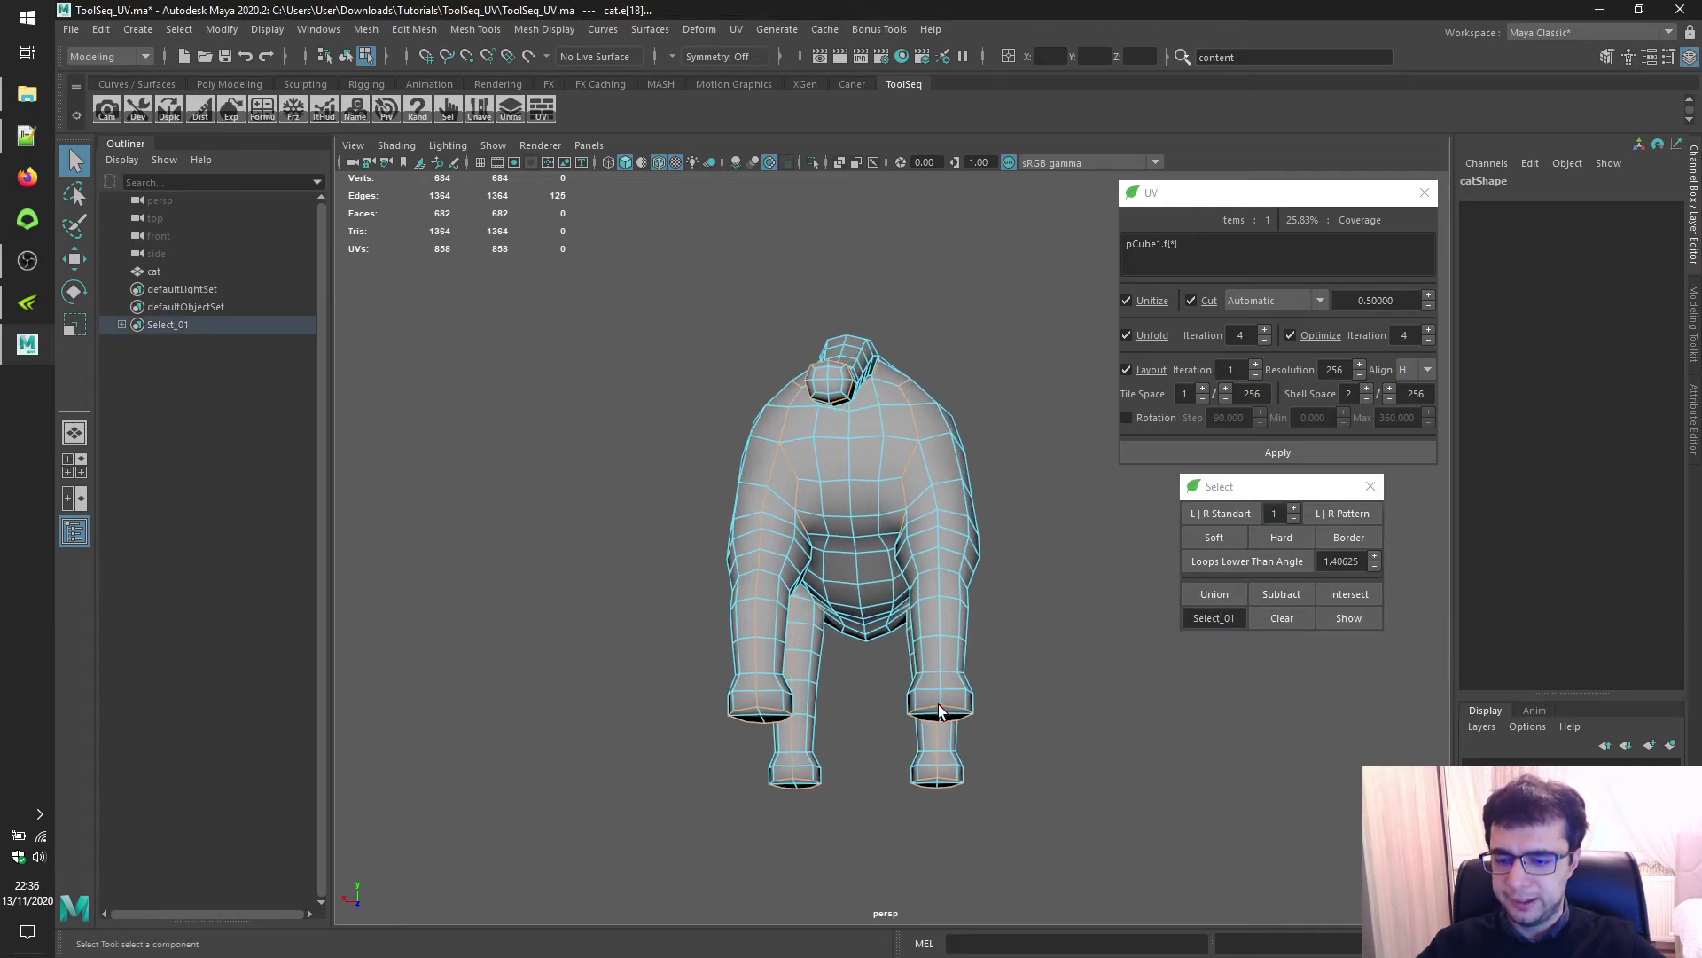
left_click(947, 512)
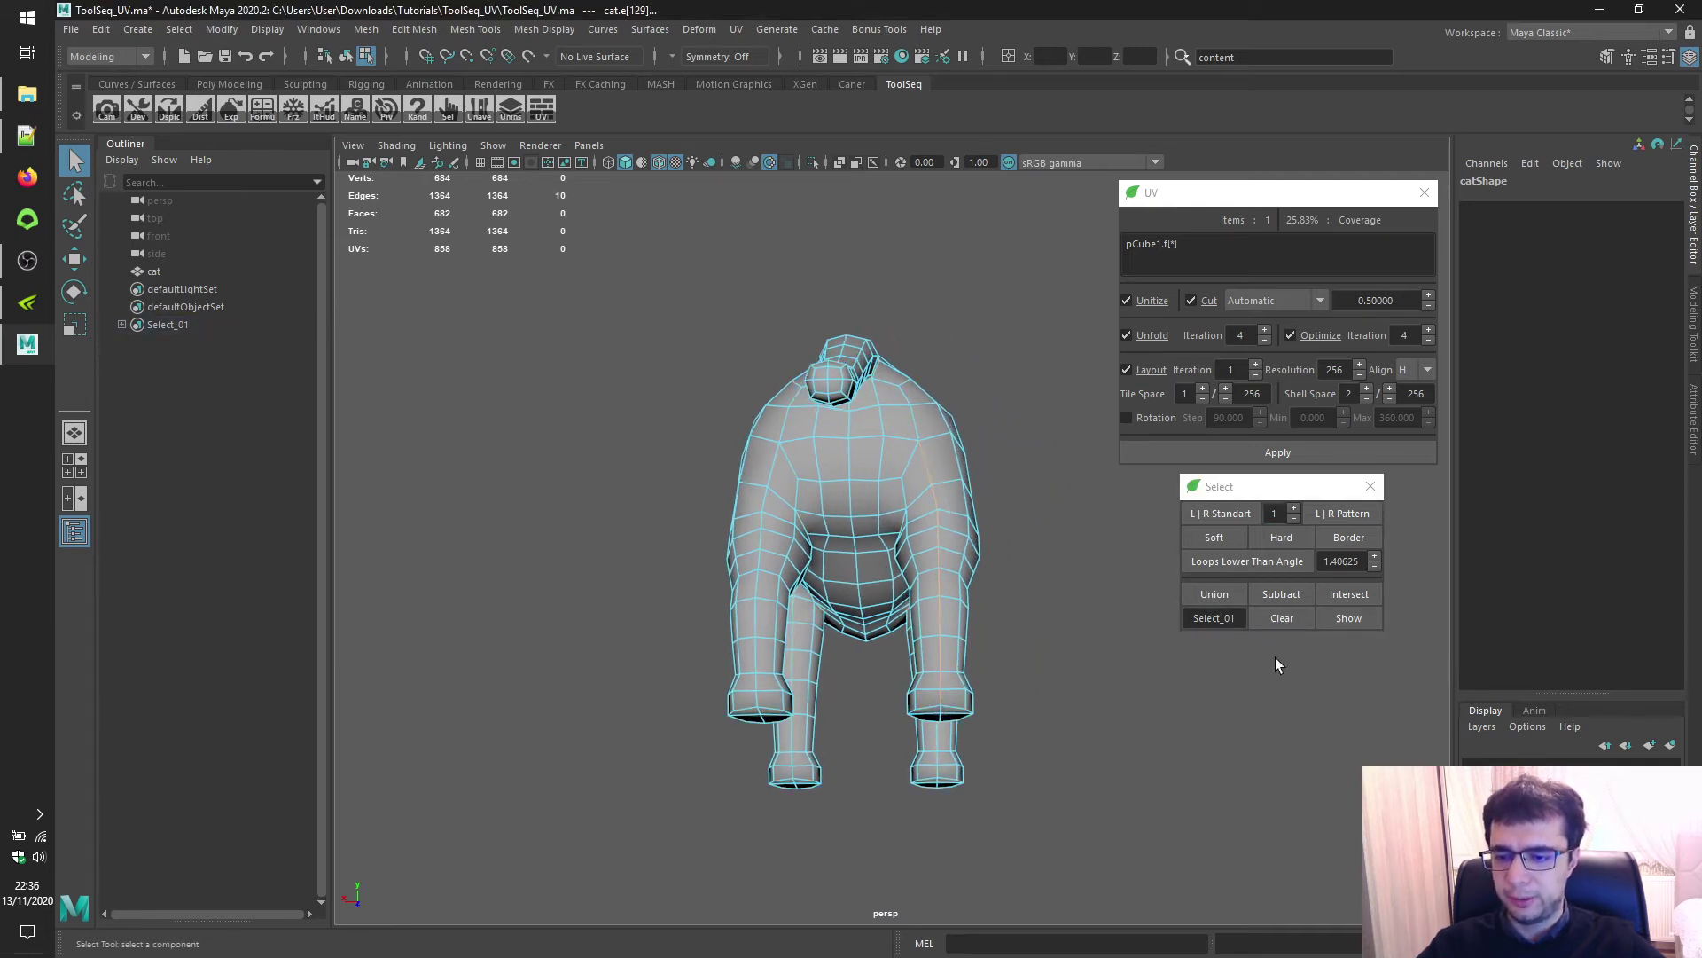
left_click(1226, 601)
Add the body's centre edge line from below the tail along the belly and up the chest to Select_01
left_click_drag(922, 459, 898, 412, "alt")
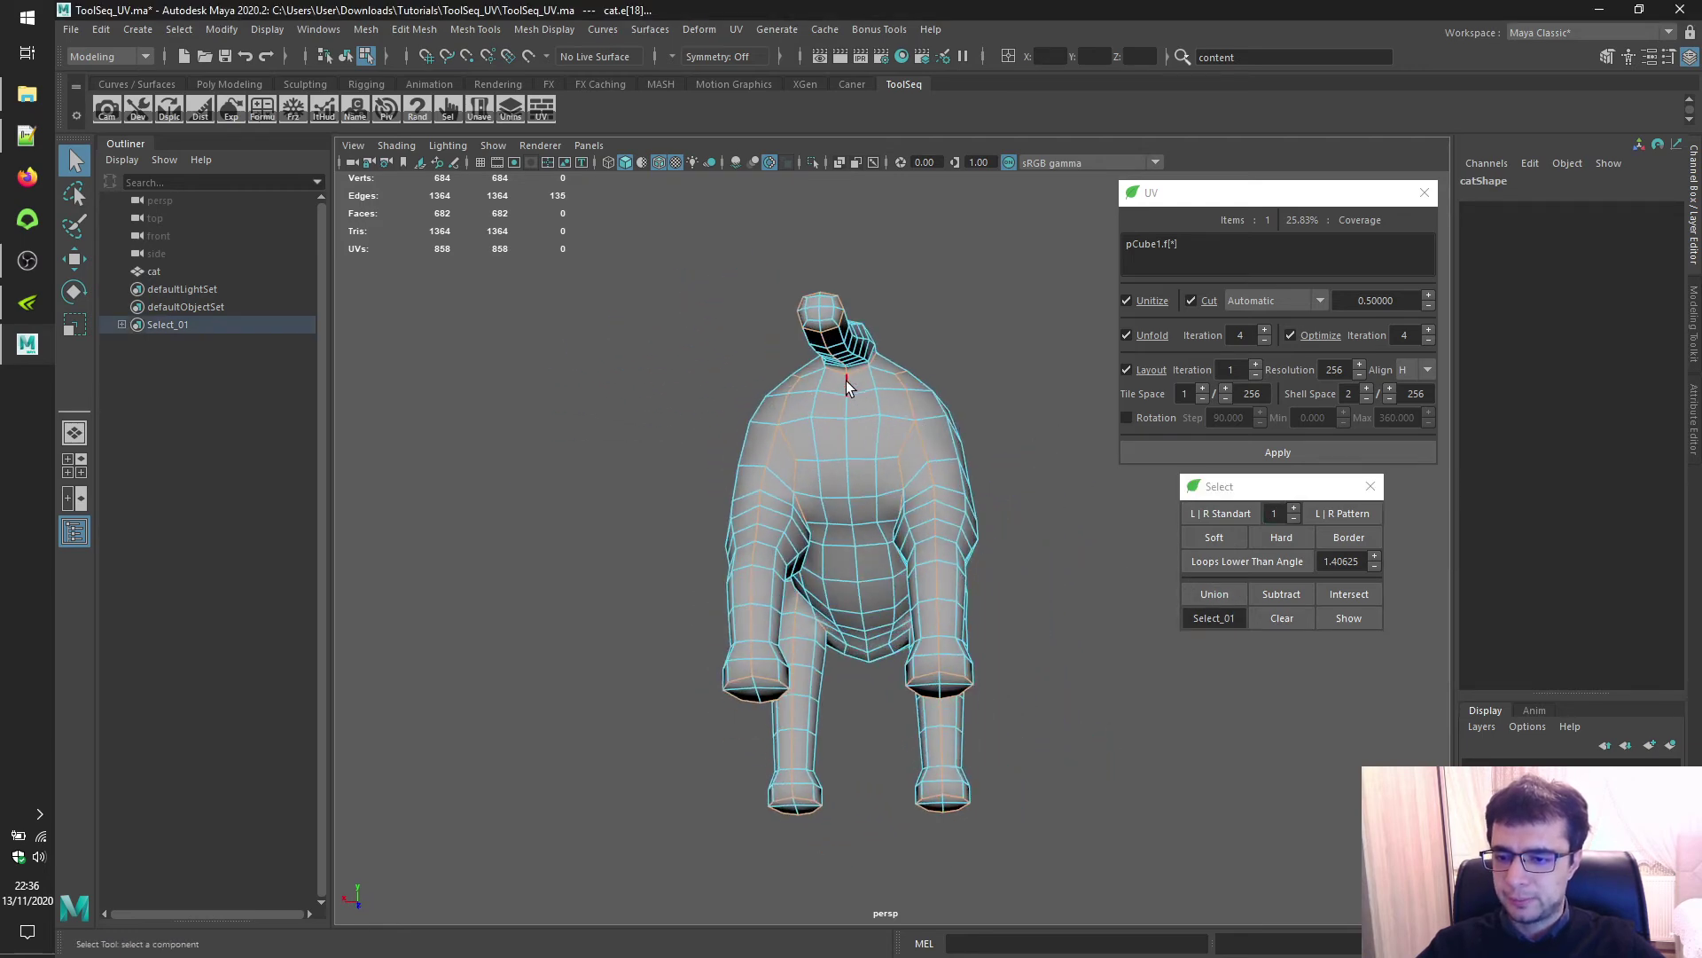
left_click(869, 480)
double_click(853, 534, "shift")
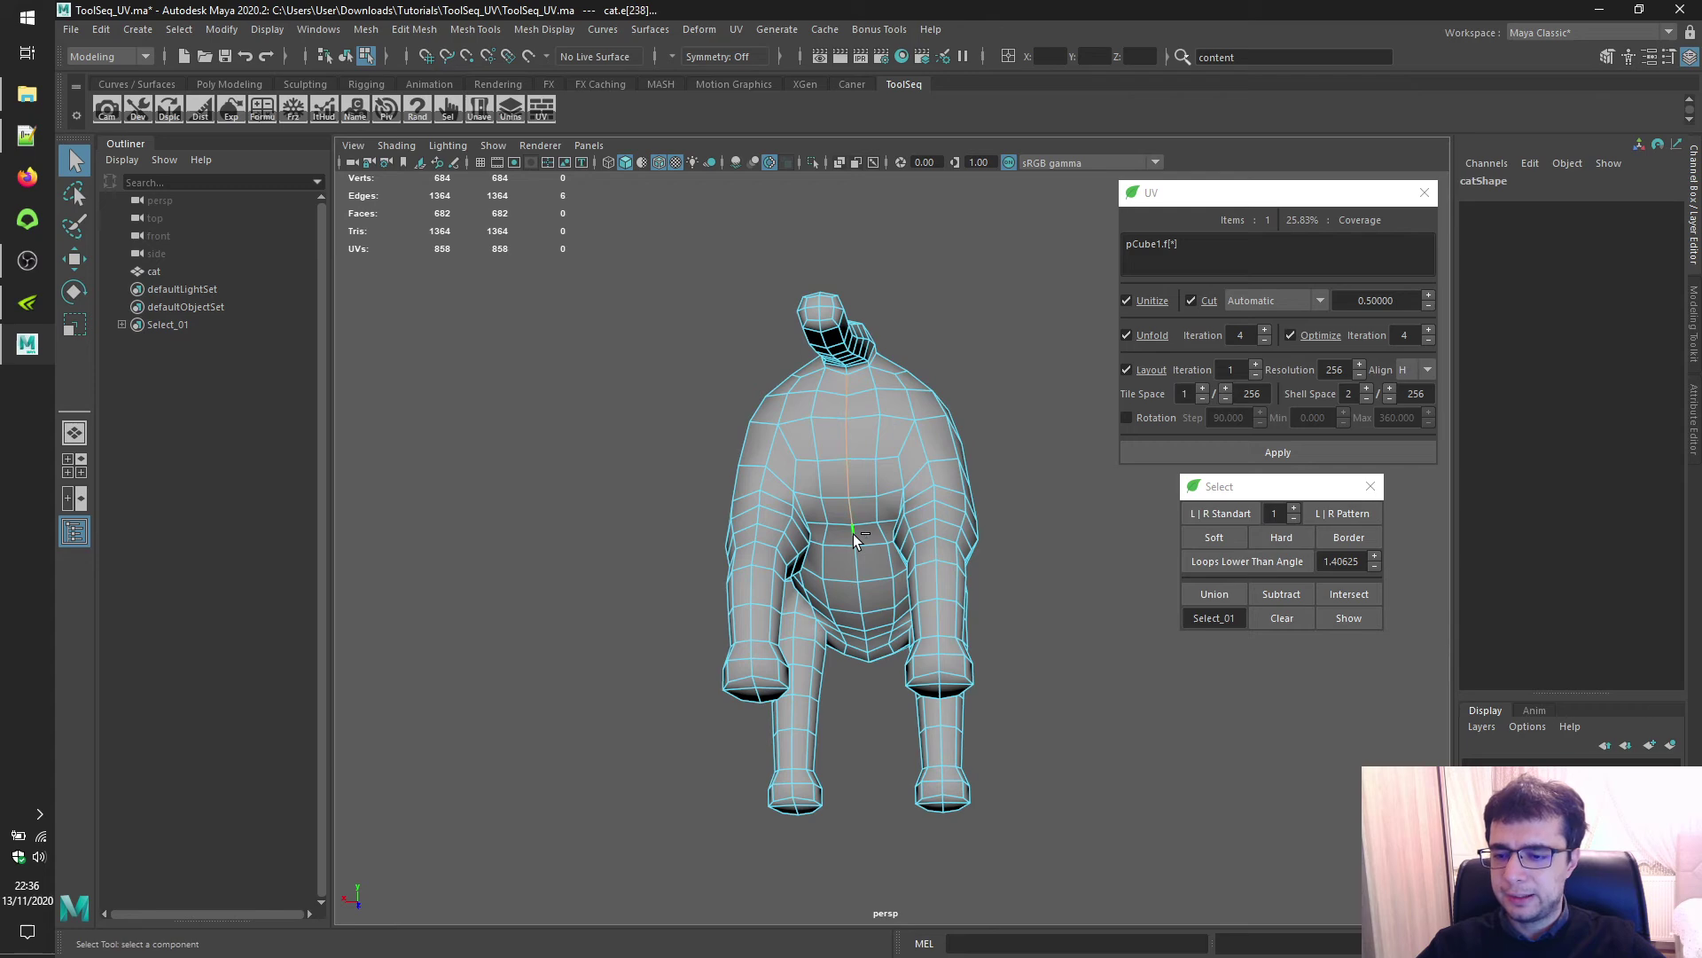
left_click_drag(976, 486, 423, 392, "alt")
left_click_drag(901, 414, 1012, 447, "alt")
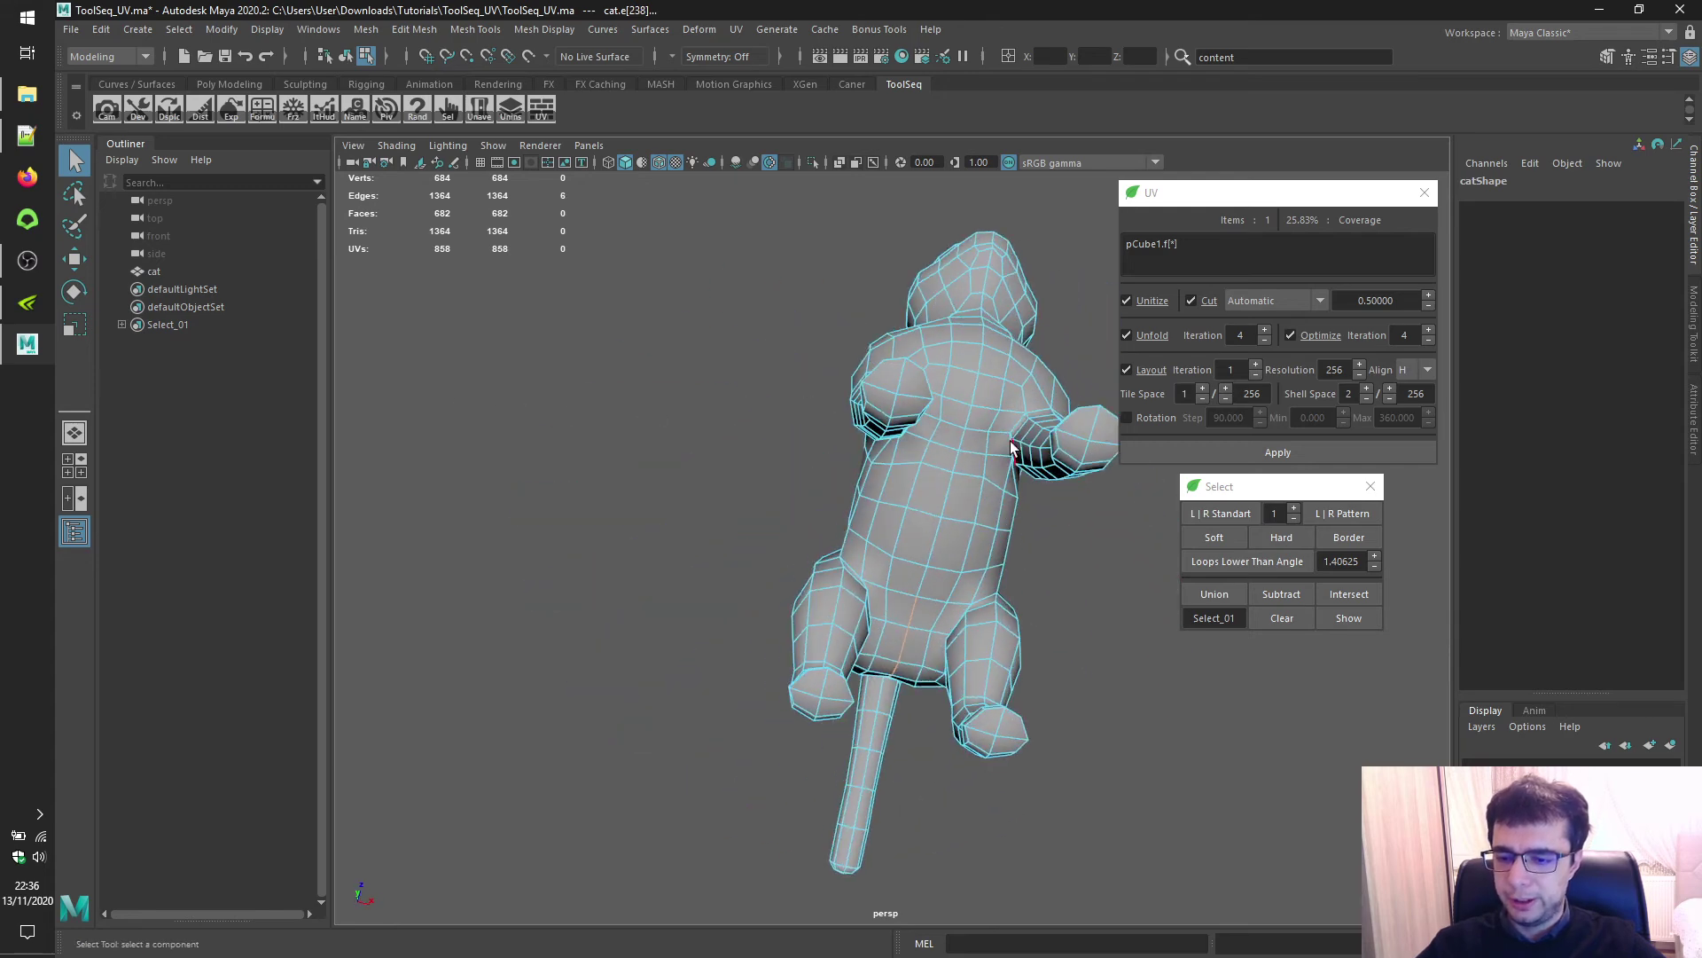
left_click_drag(1138, 494, 1076, 487, "alt")
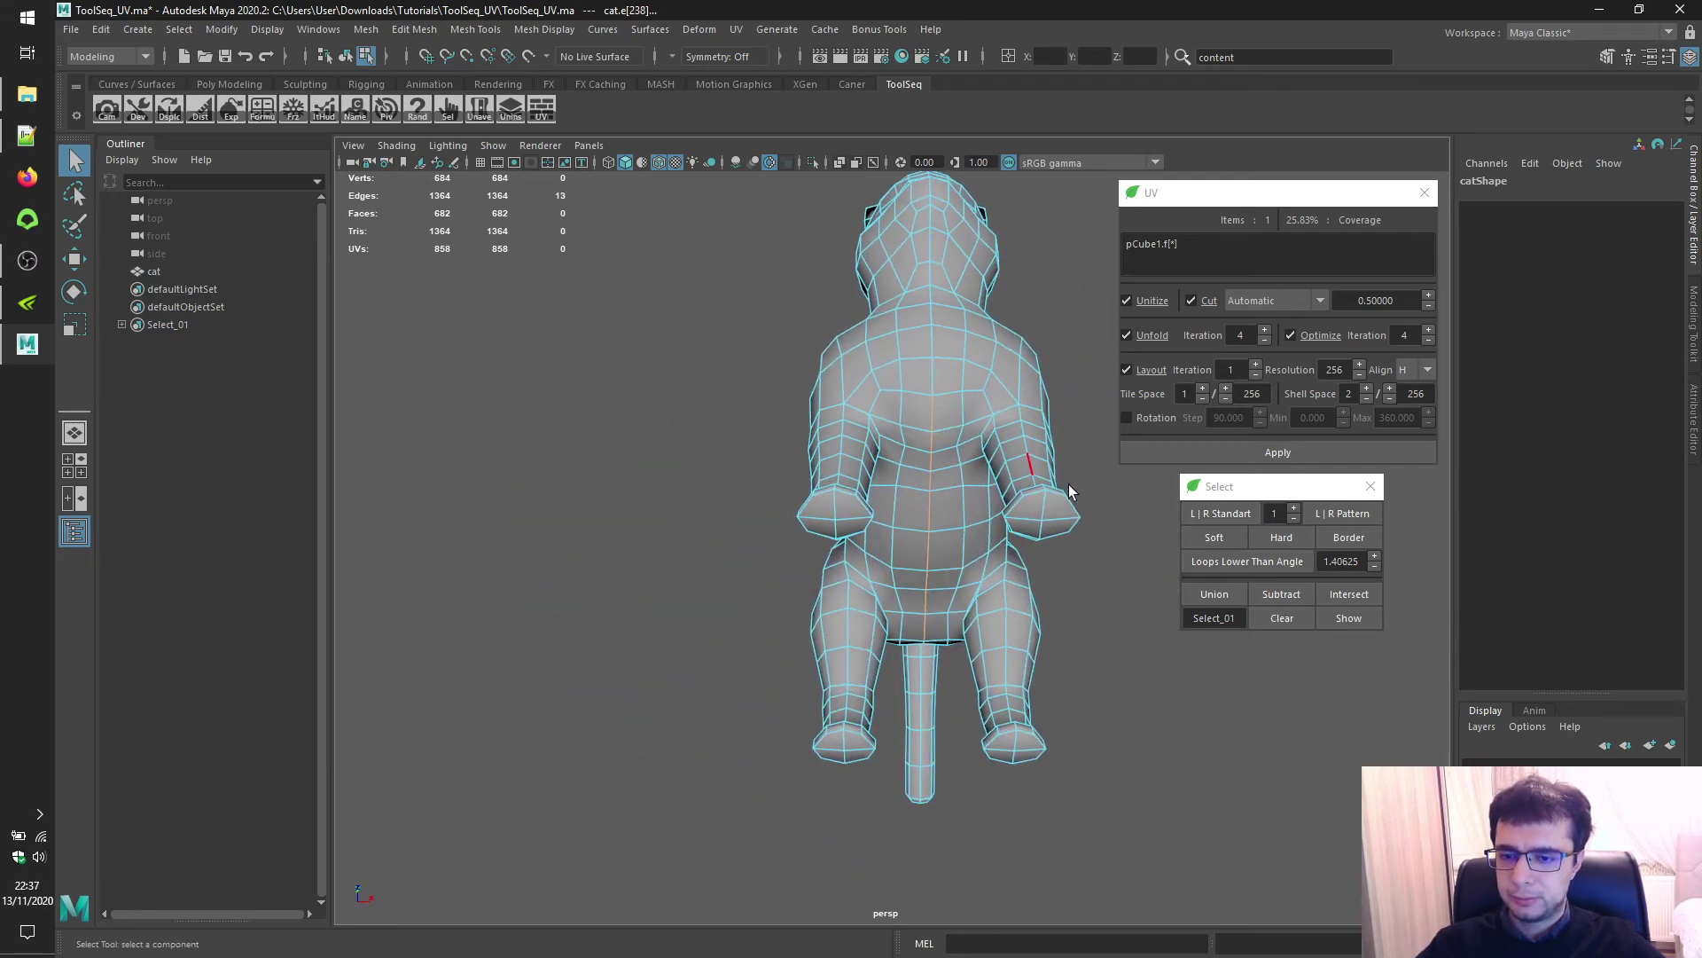
left_click(1212, 595)
left_click_drag(833, 559, 919, 521, "alt")
left_click(971, 502, "shift")
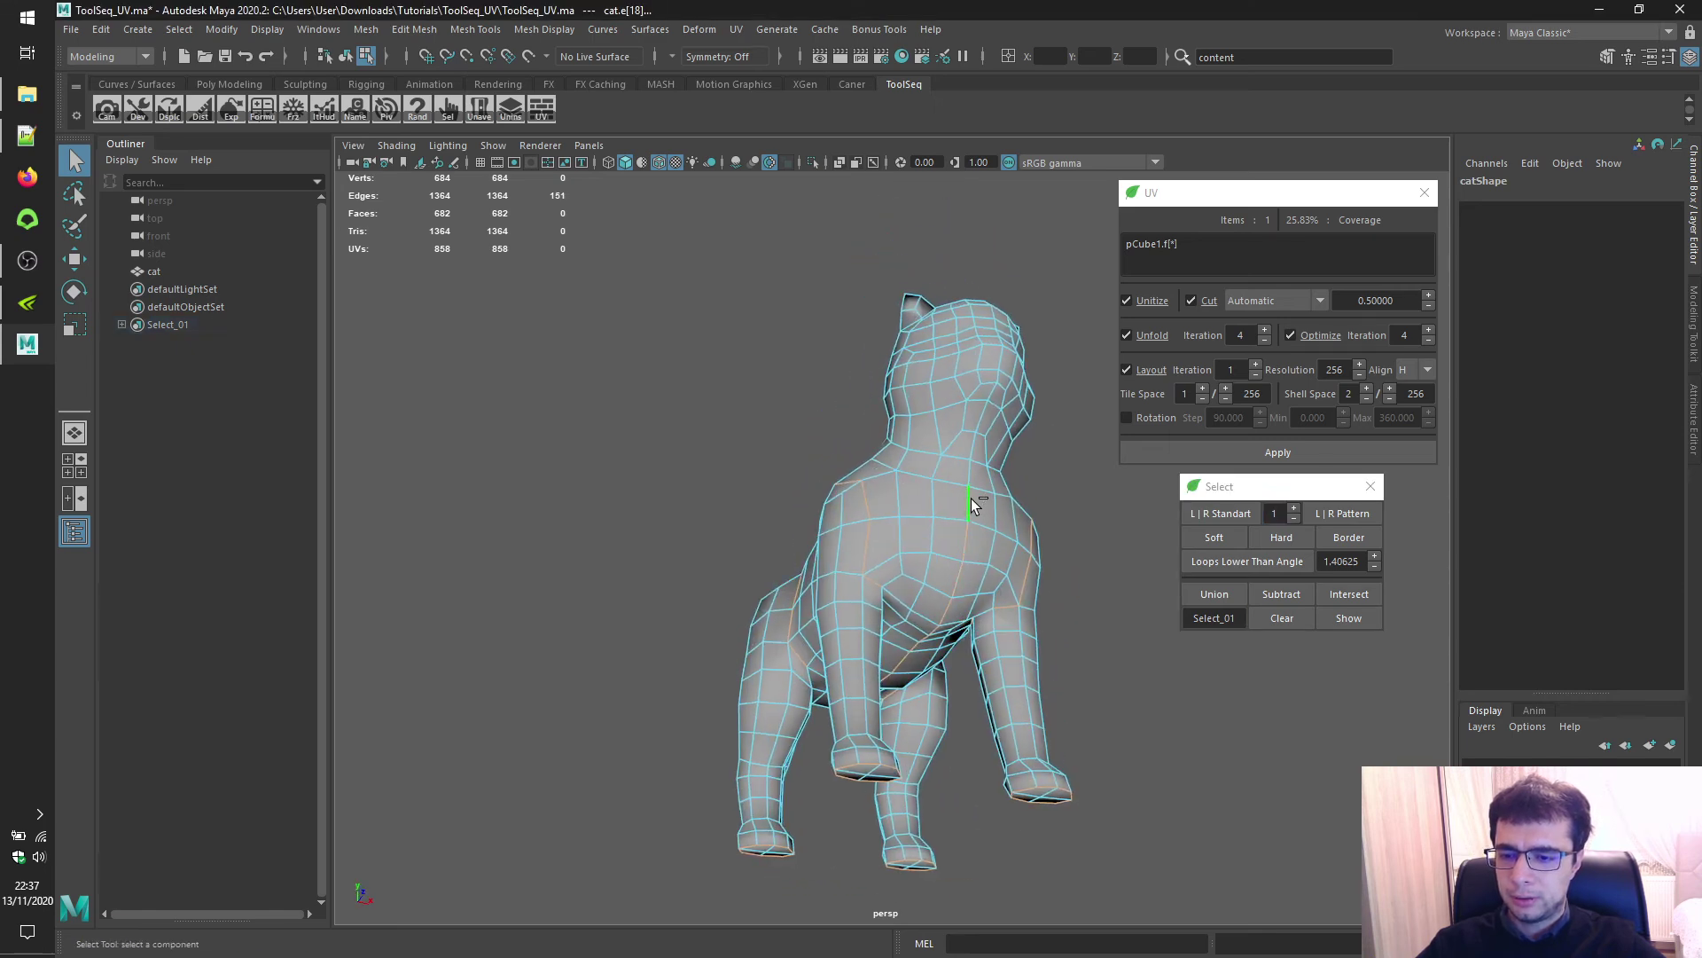
left_click(1221, 590)
Select the ring of edges around the base of the neck and add it to Select_01 with Union
left_click_drag(964, 488, 1070, 555, "alt")
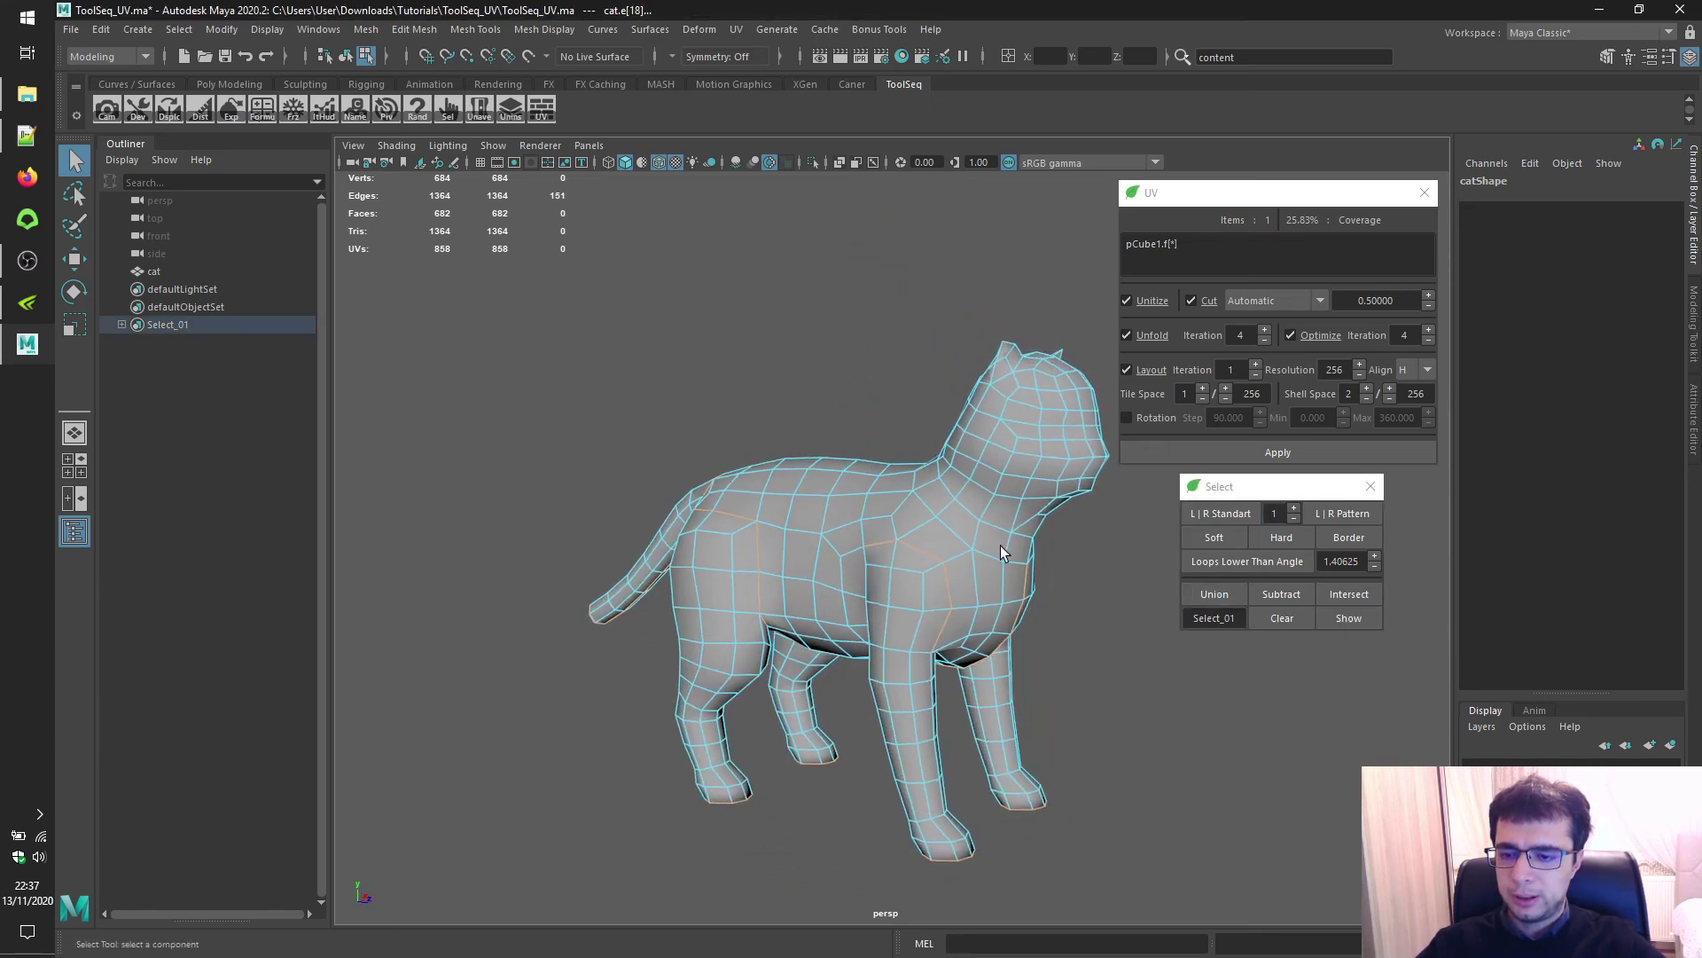
middle_click_drag(1005, 547, 971, 557, "alt")
left_click(923, 515)
left_click_drag(923, 518, 930, 528, "alt")
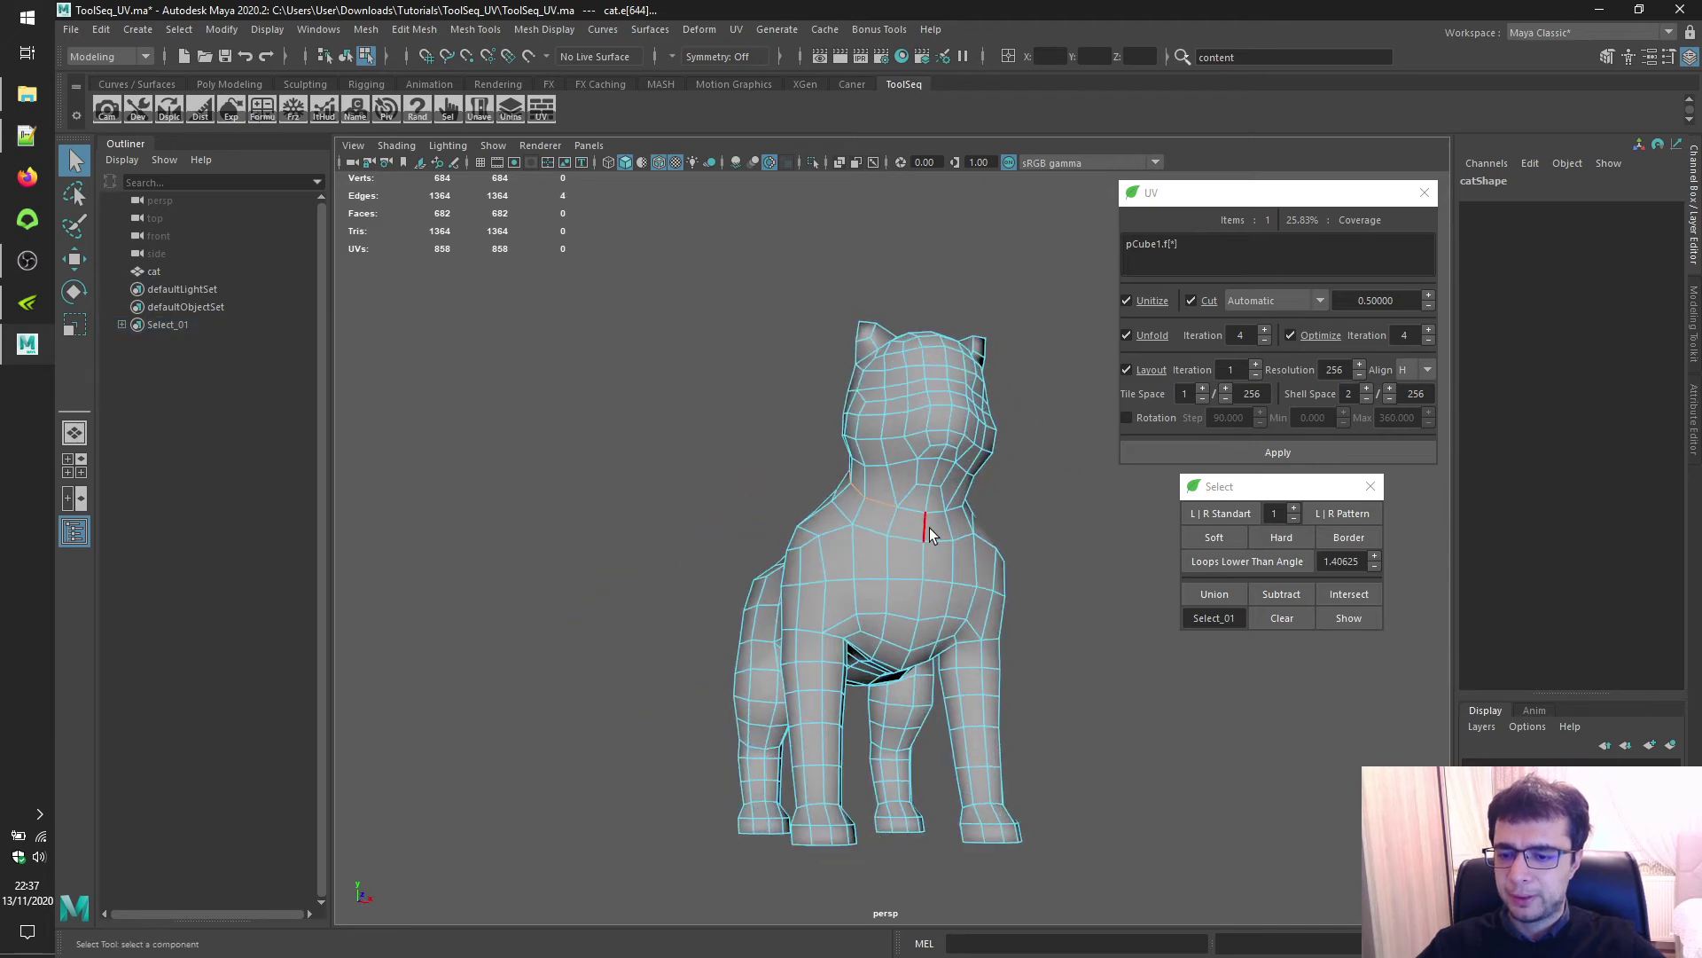
left_click(938, 512, "shift")
left_click_drag(1052, 486, 851, 528, "alt")
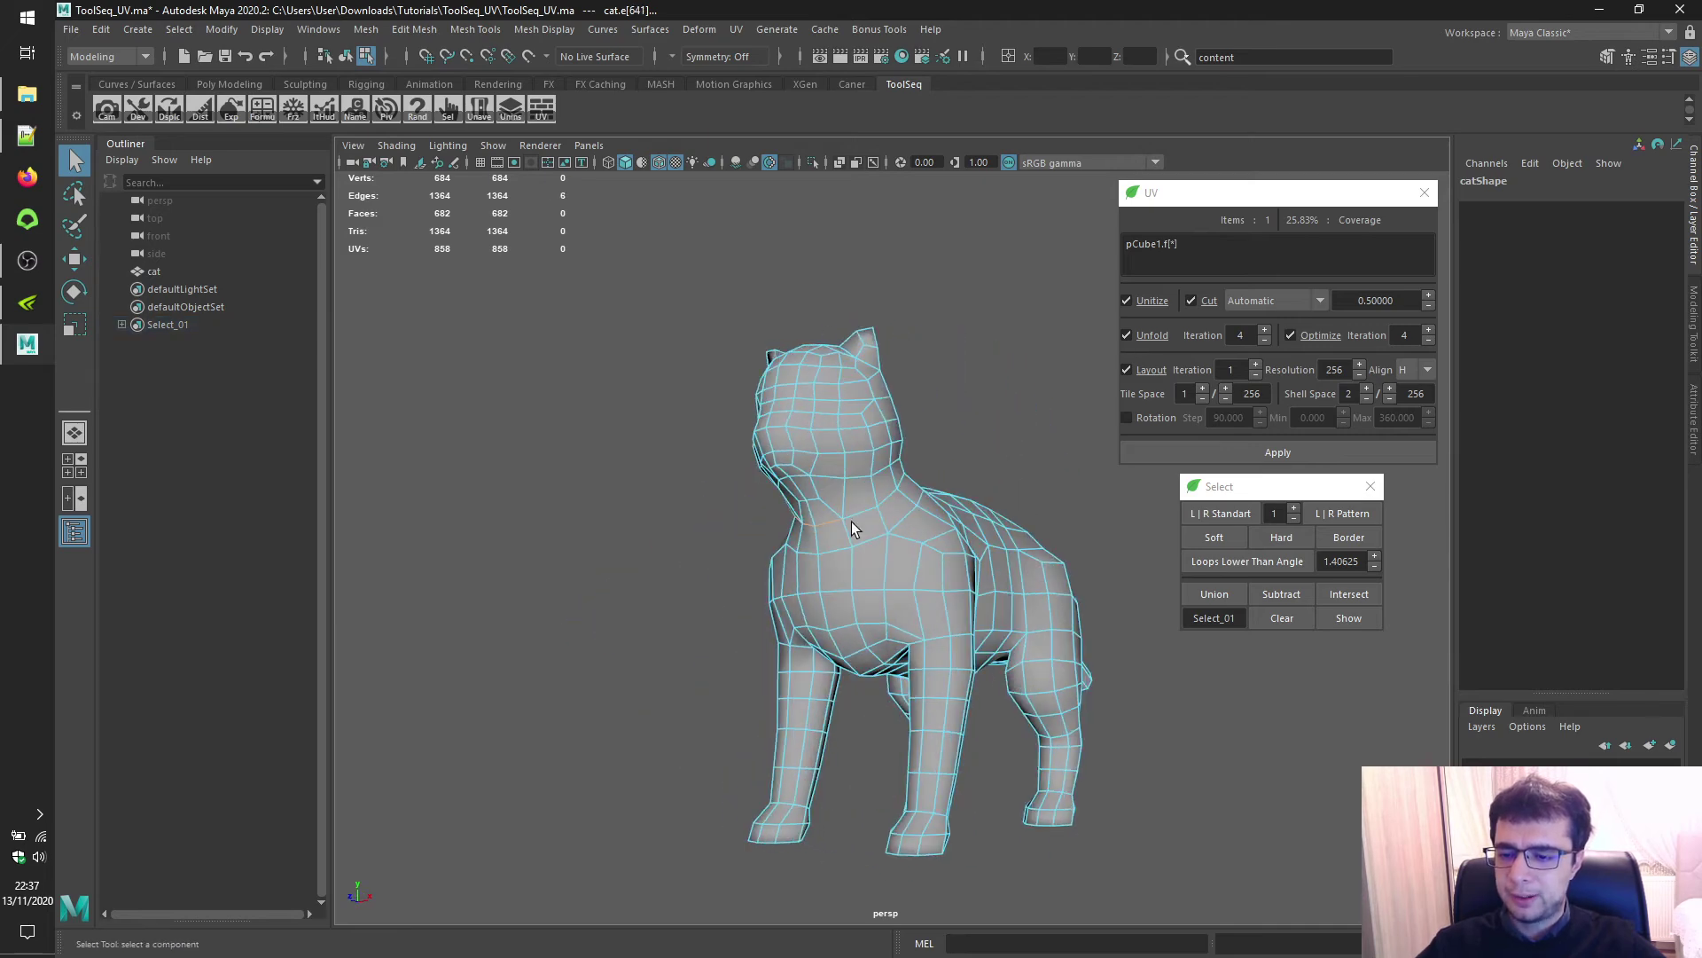
left_click_drag(970, 429, 658, 570, "alt")
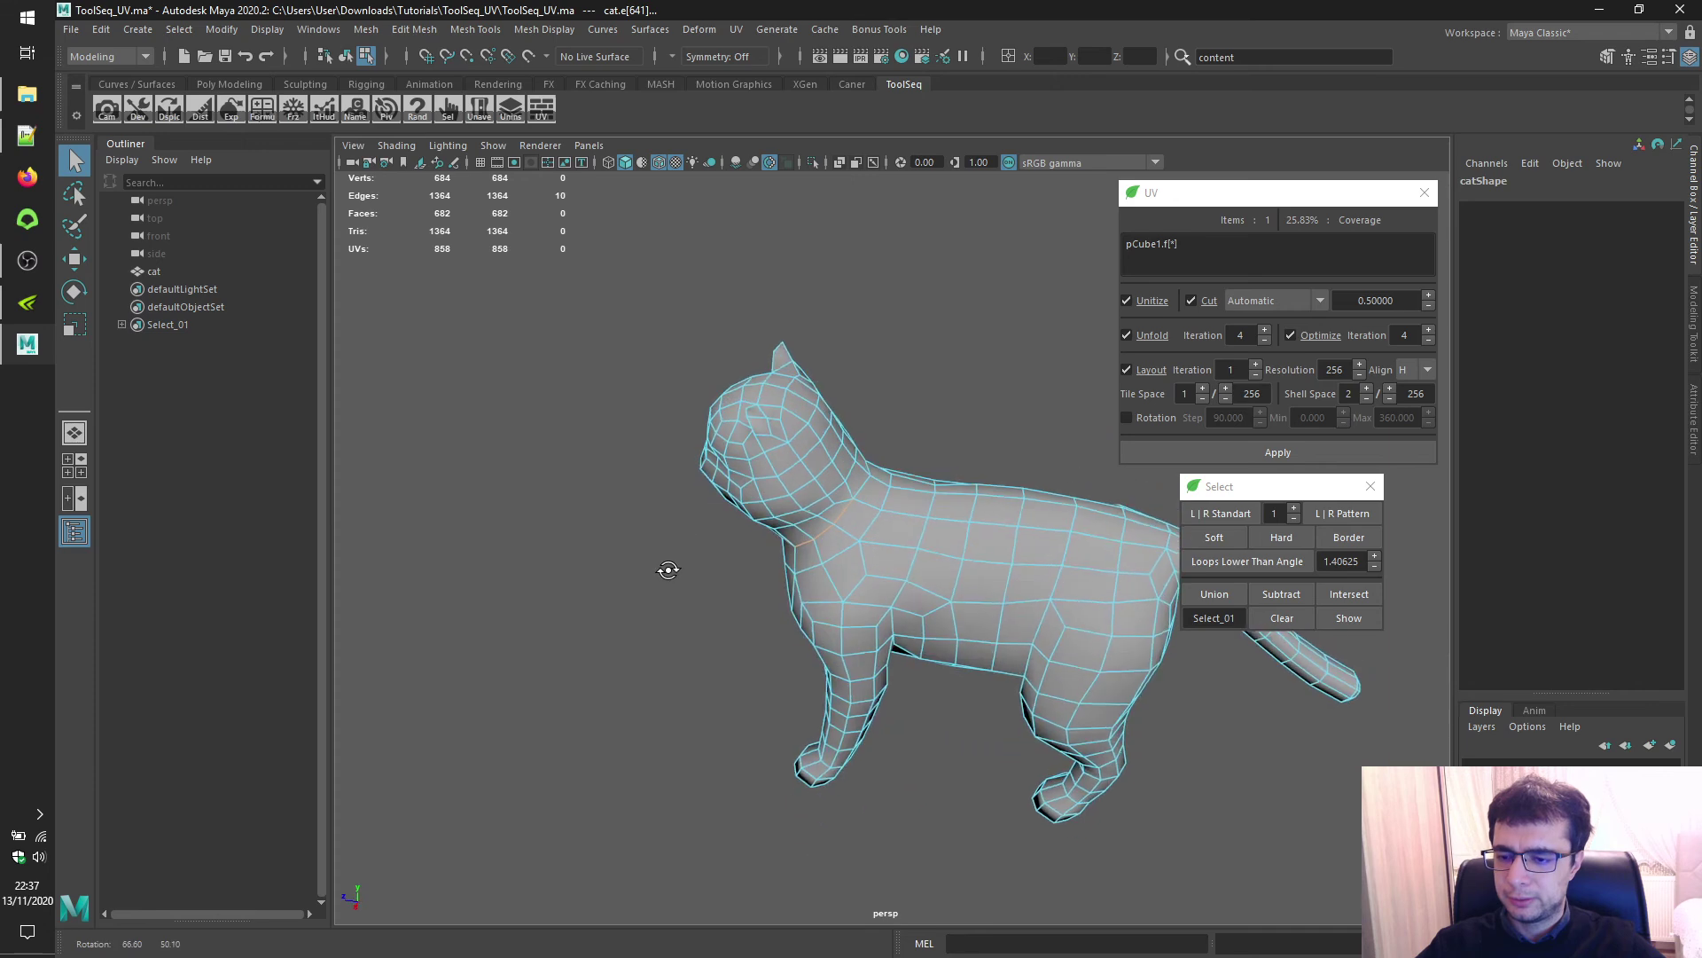
left_click_drag(860, 495, 672, 434, "alt")
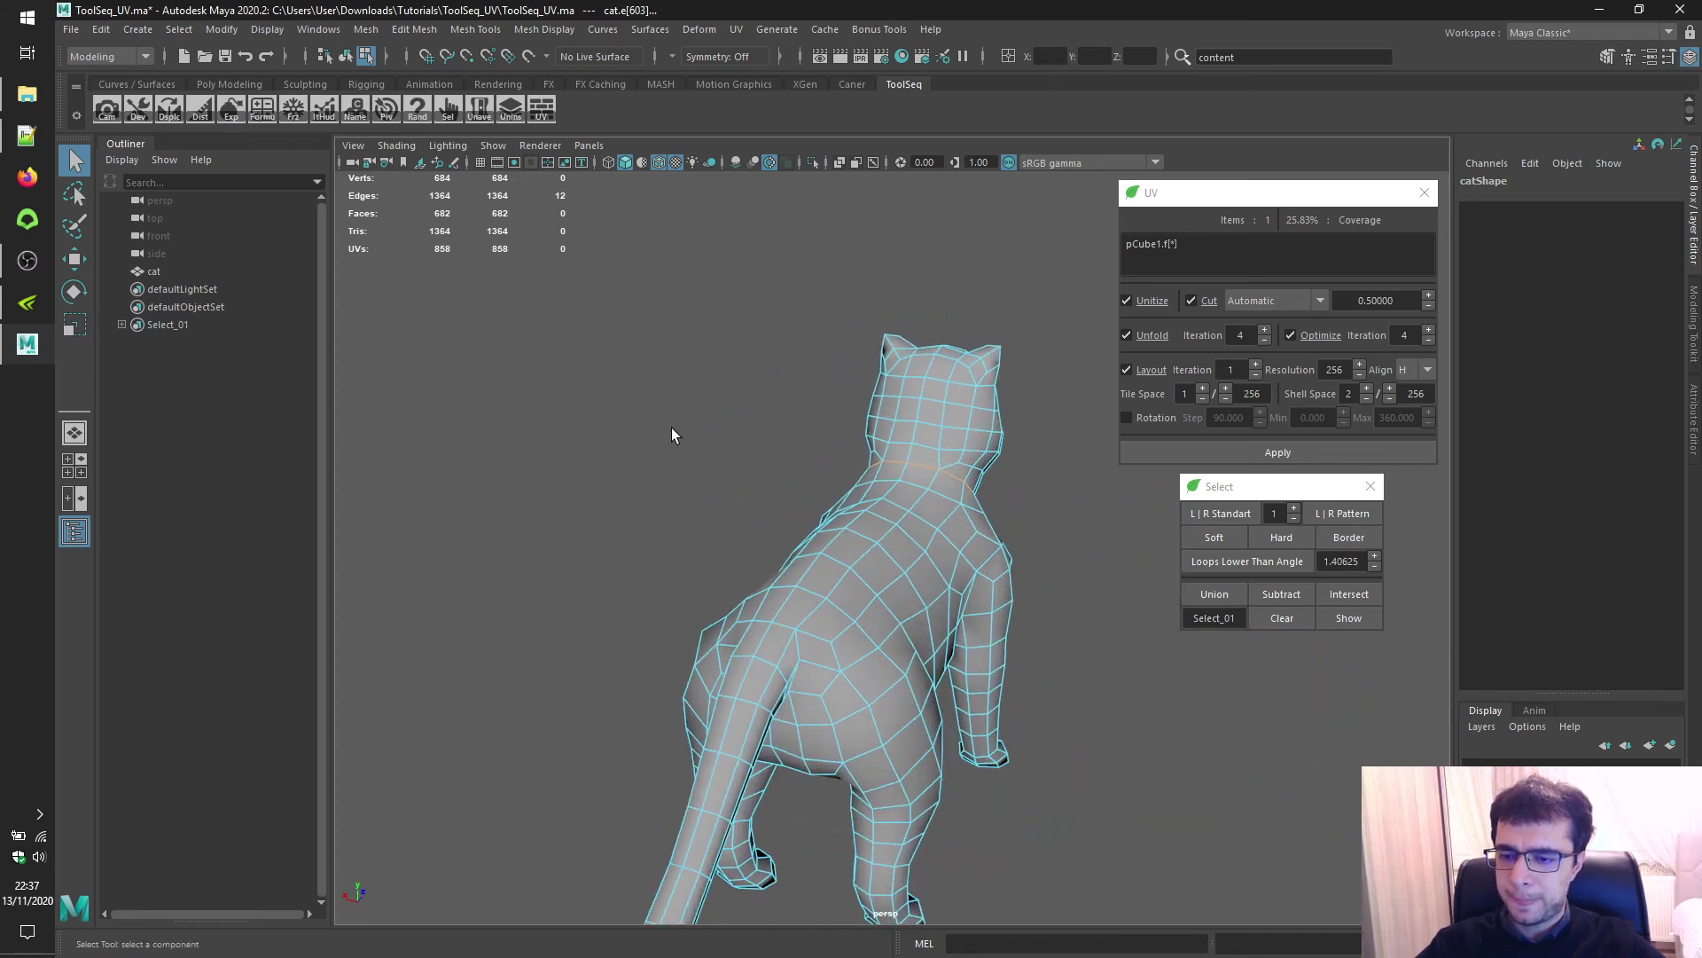
left_click(1211, 594)
Add the single centre edge on the upper chest just below the neck ring to Select_01
left_click_drag(1094, 596, 1056, 448, "alt")
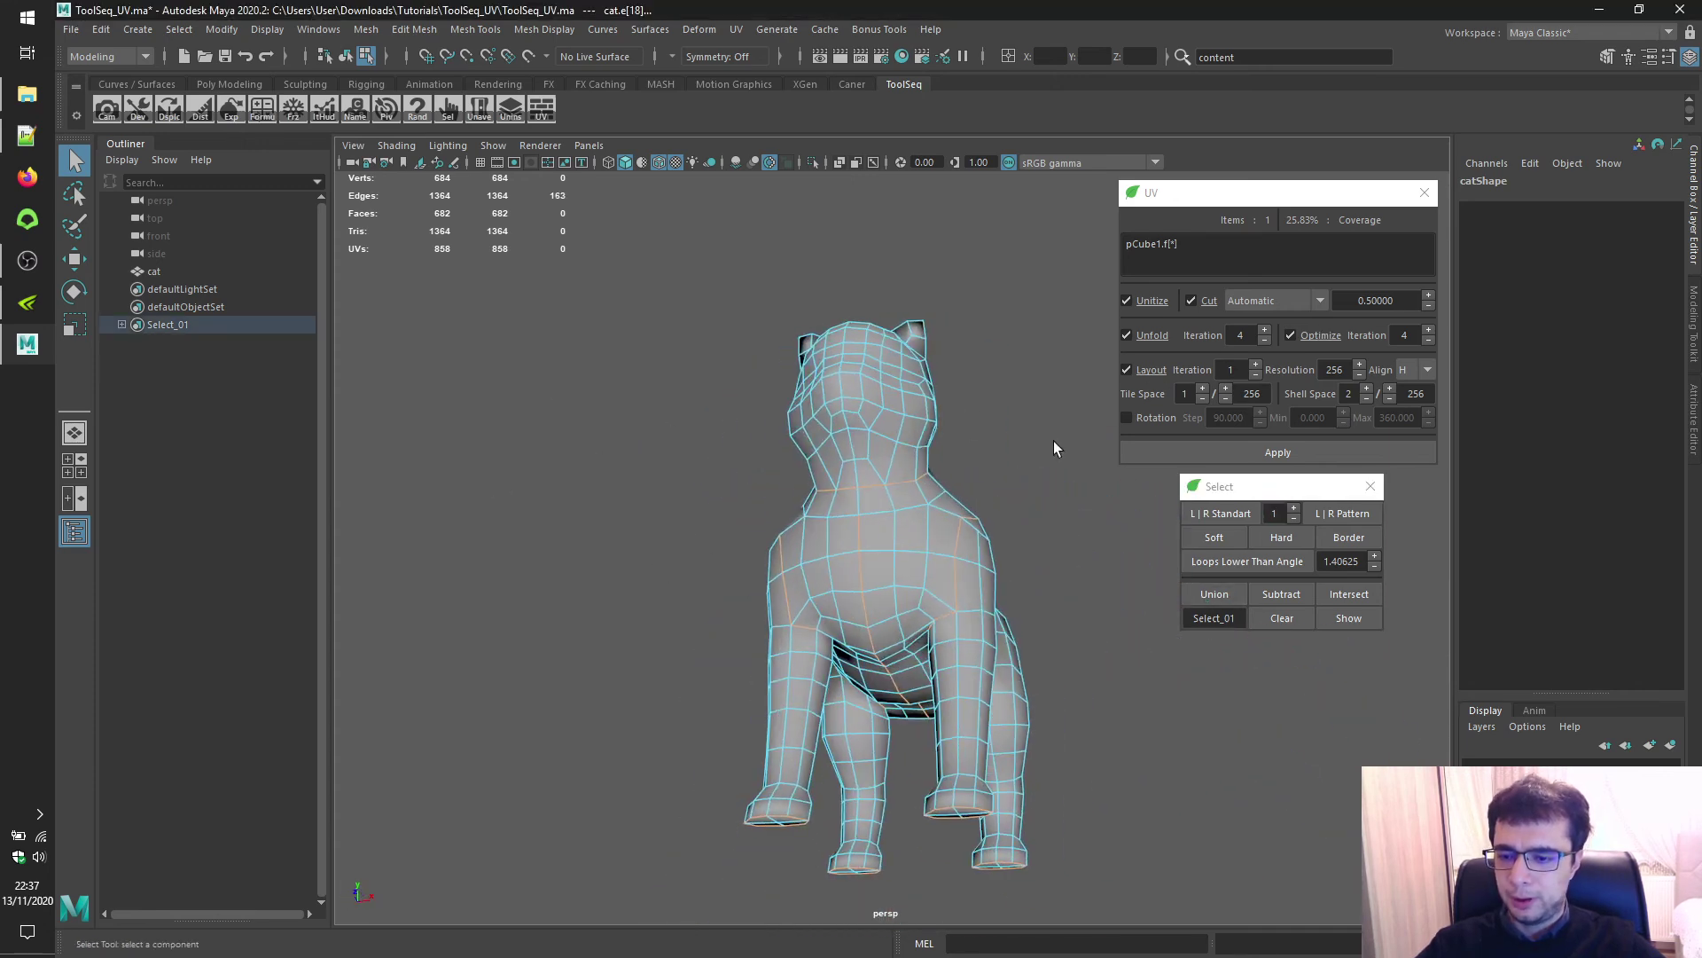
left_click(856, 501)
left_click(1215, 595)
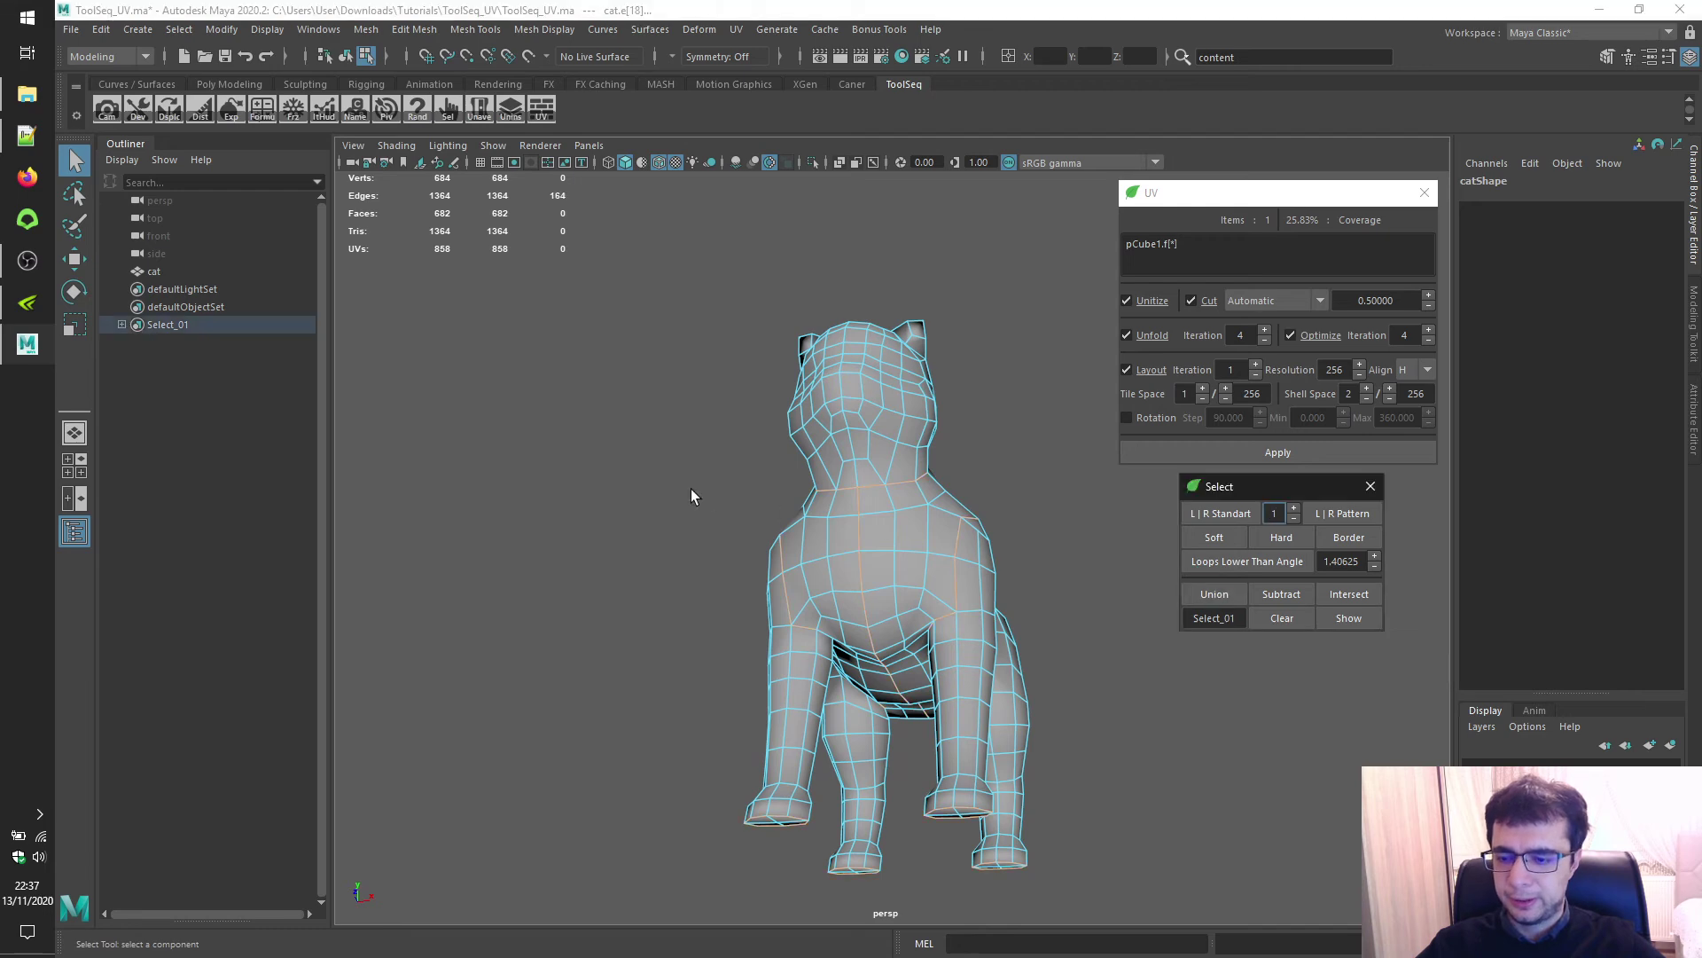
Select the edges encircling the base of the right ear and add them to Select_01 with Union
left_click_drag(692, 489, 859, 574, "alt")
scroll(885, 561, "up", 3)
scroll(865, 567, "up", 3)
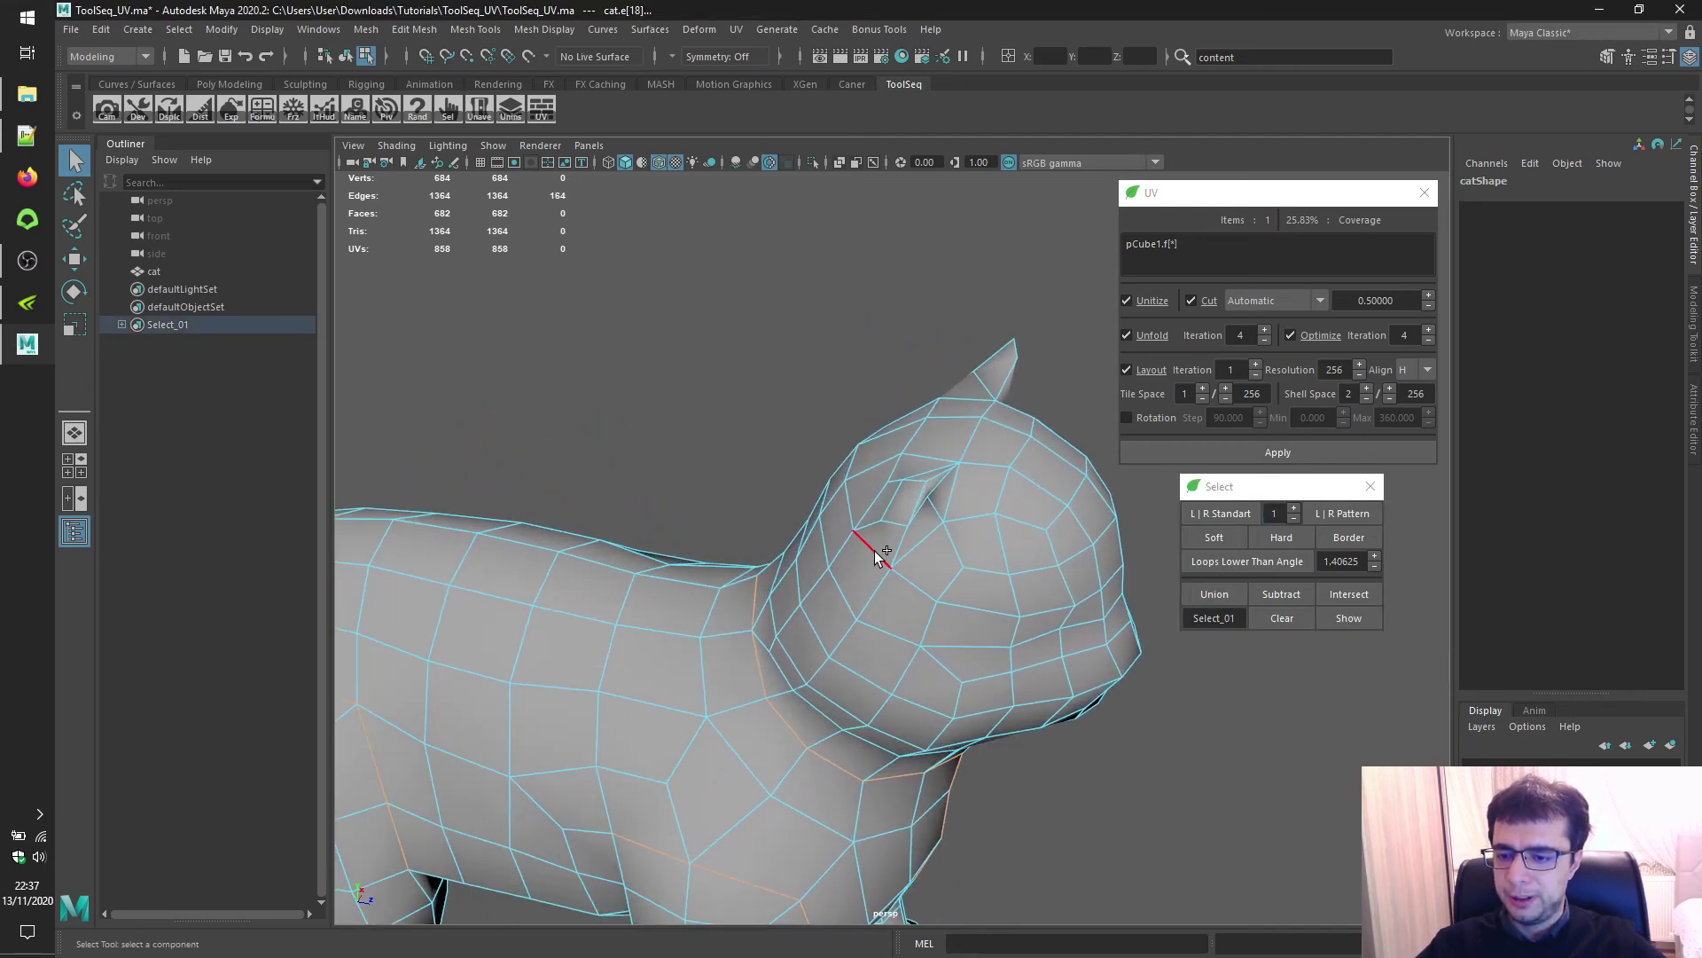
left_click(876, 553, "shift")
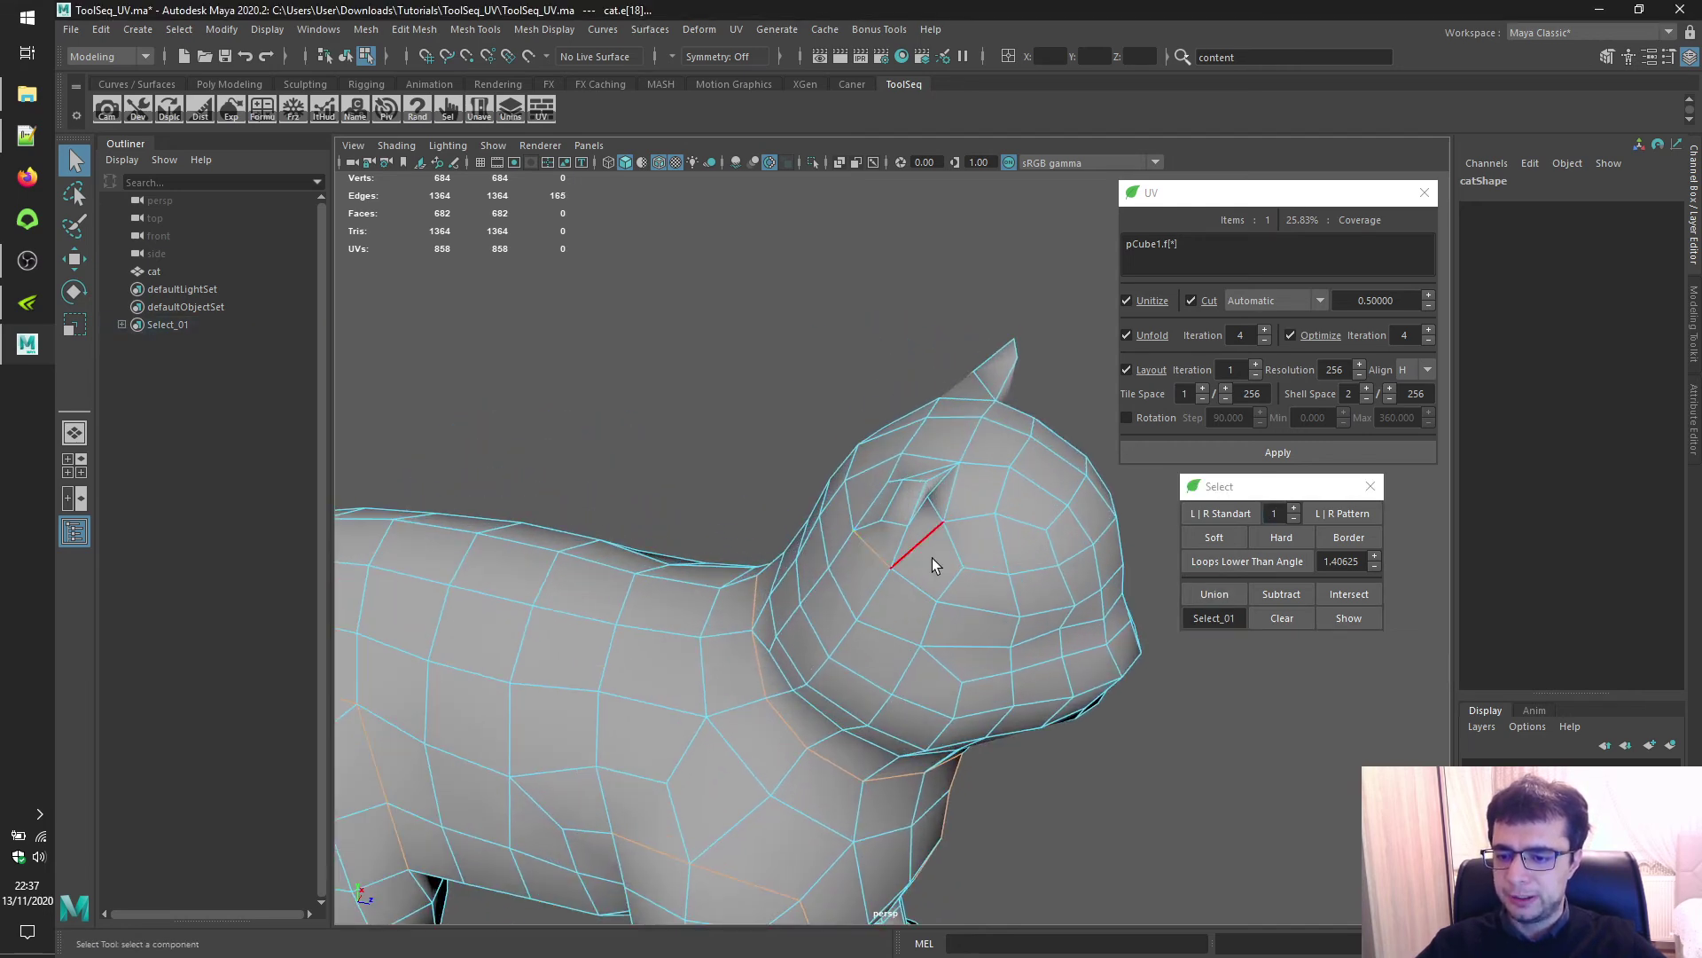
left_click(878, 538)
left_click(885, 556)
left_click(918, 546, "shift")
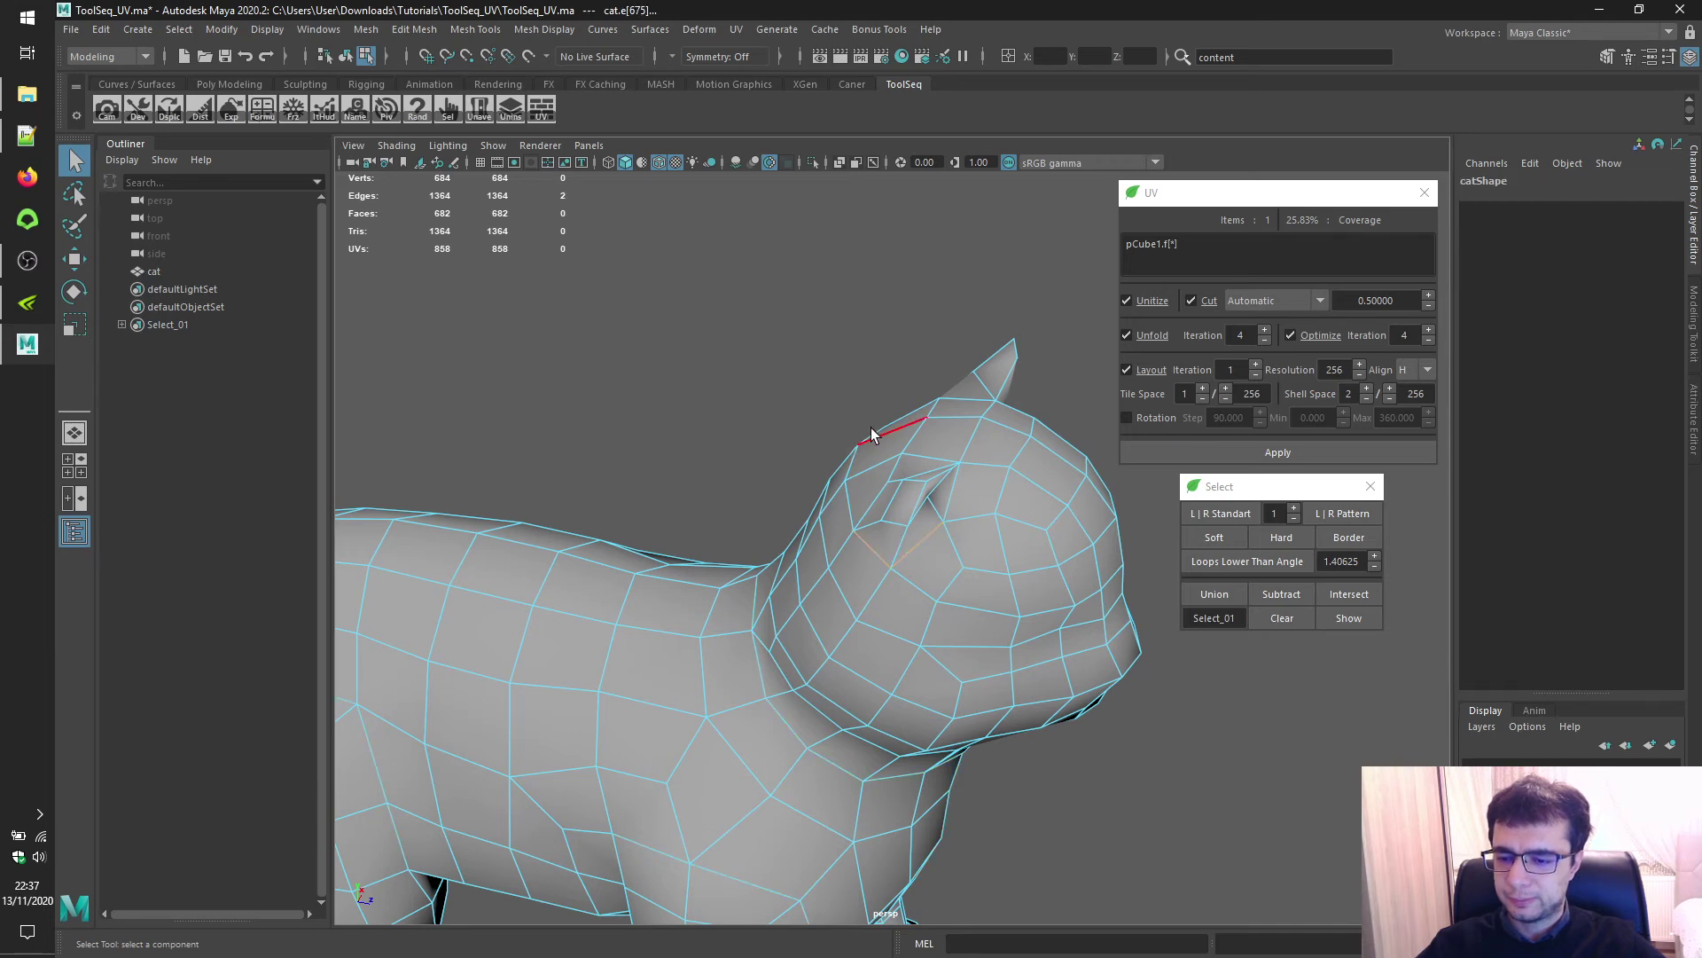
left_click_drag(870, 427, 998, 472, "alt")
left_click_drag(1050, 555, 789, 580, "alt")
left_click(789, 592, "shift")
left_click(789, 592, "shift")
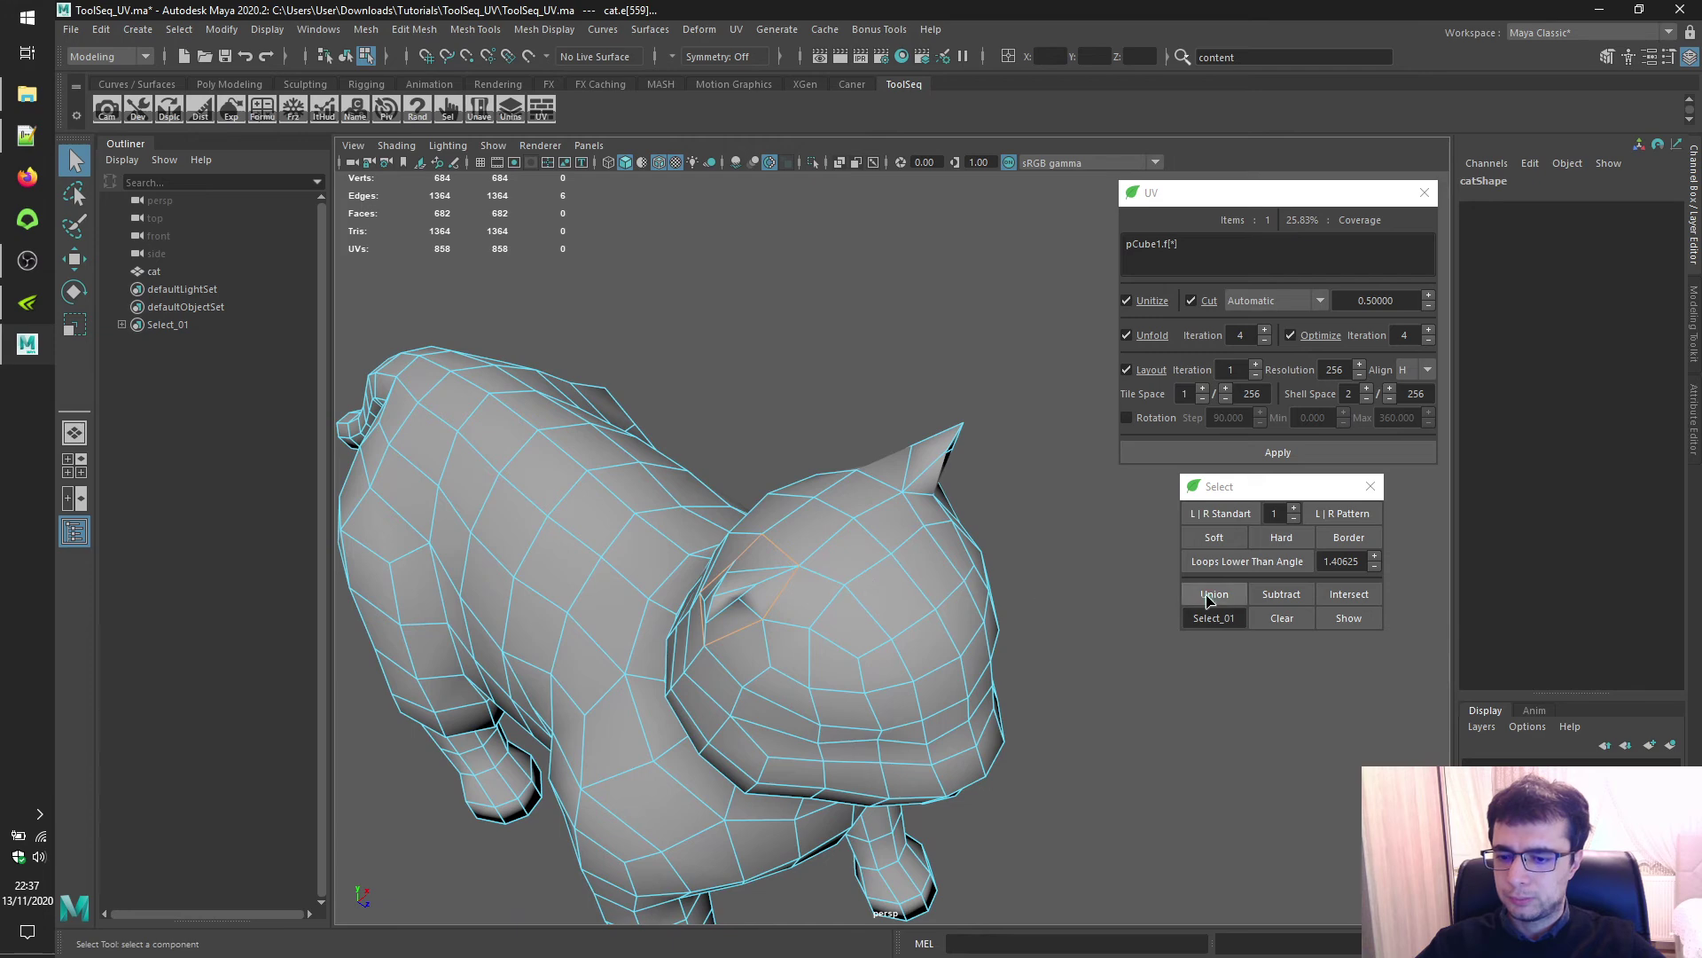
left_click(1210, 594)
Select the matching edges around the base of the left ear and add them to Select_01 with Union
left_click_drag(973, 567, 612, 452, "alt")
left_click(774, 455)
left_click(812, 470, "shift")
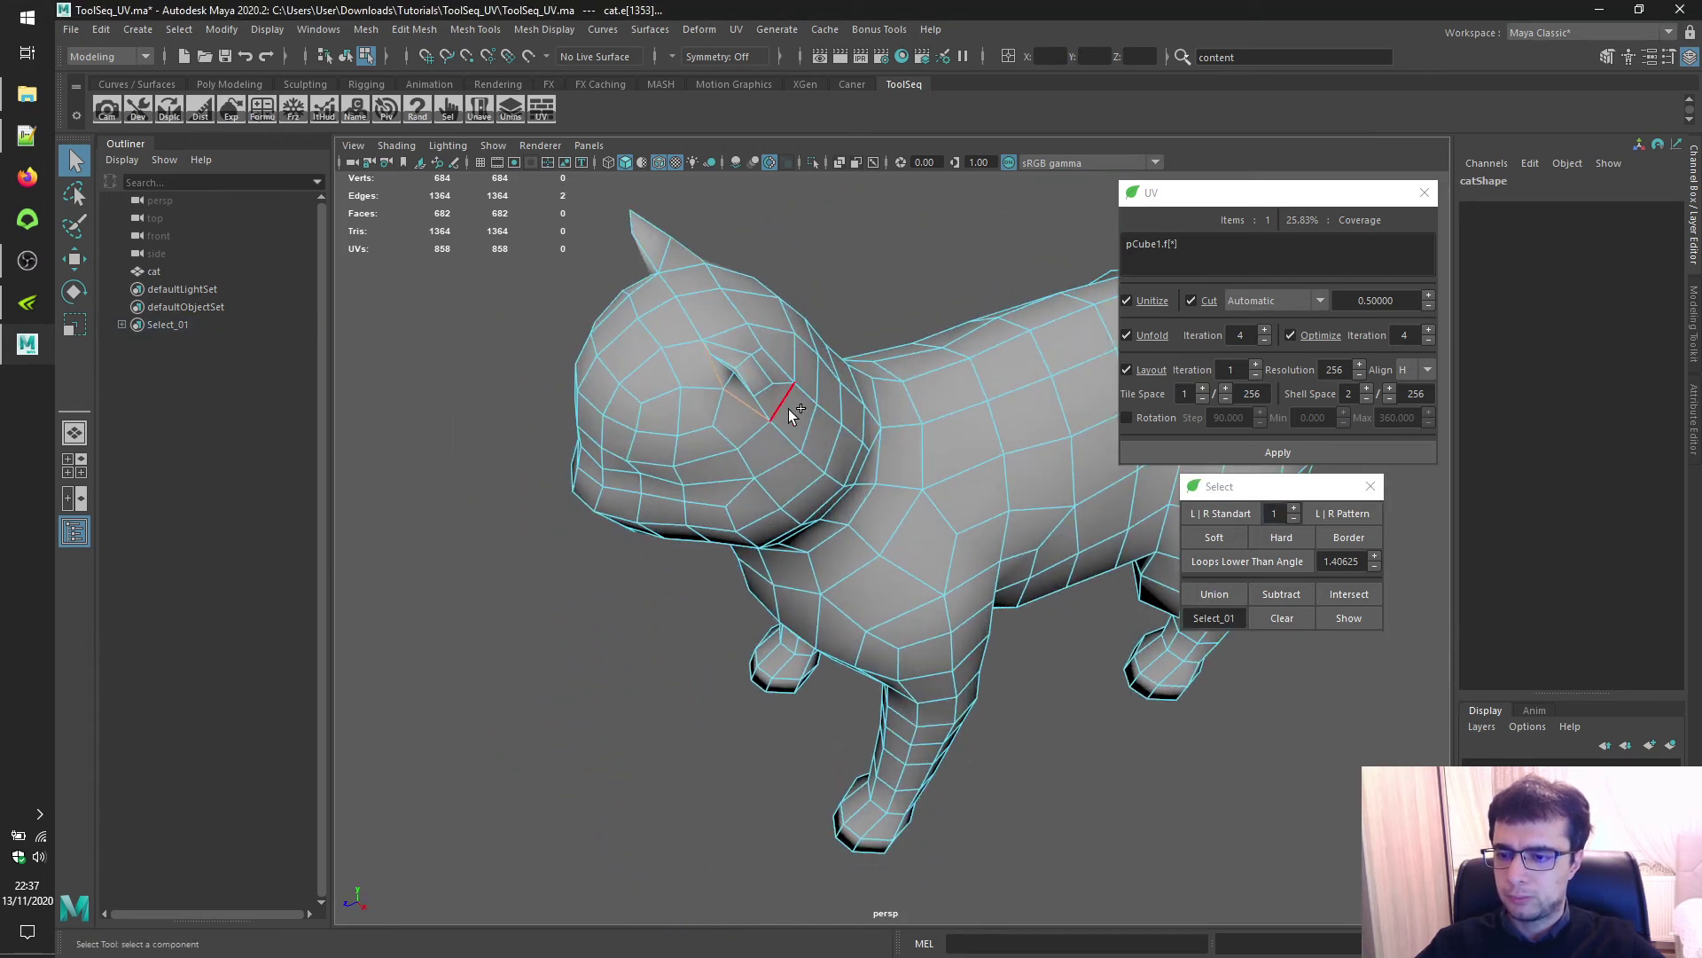
left_click_drag(672, 353, 732, 372, "alt")
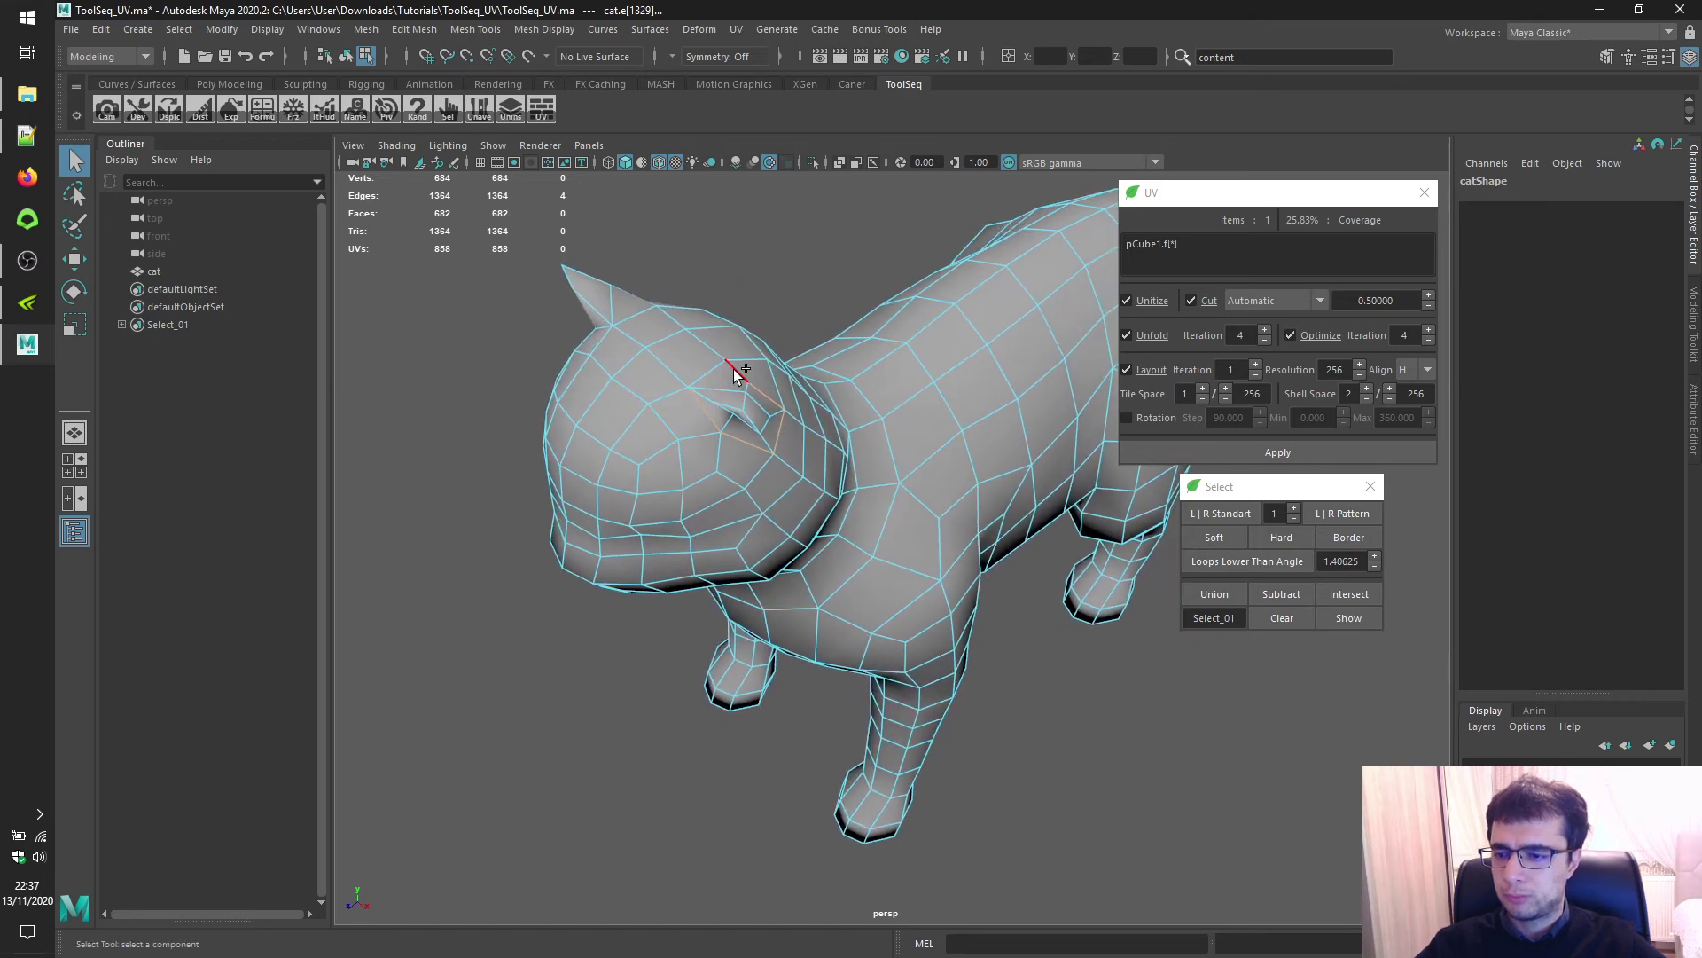
left_click(734, 369, "shift")
left_click(709, 374, "shift")
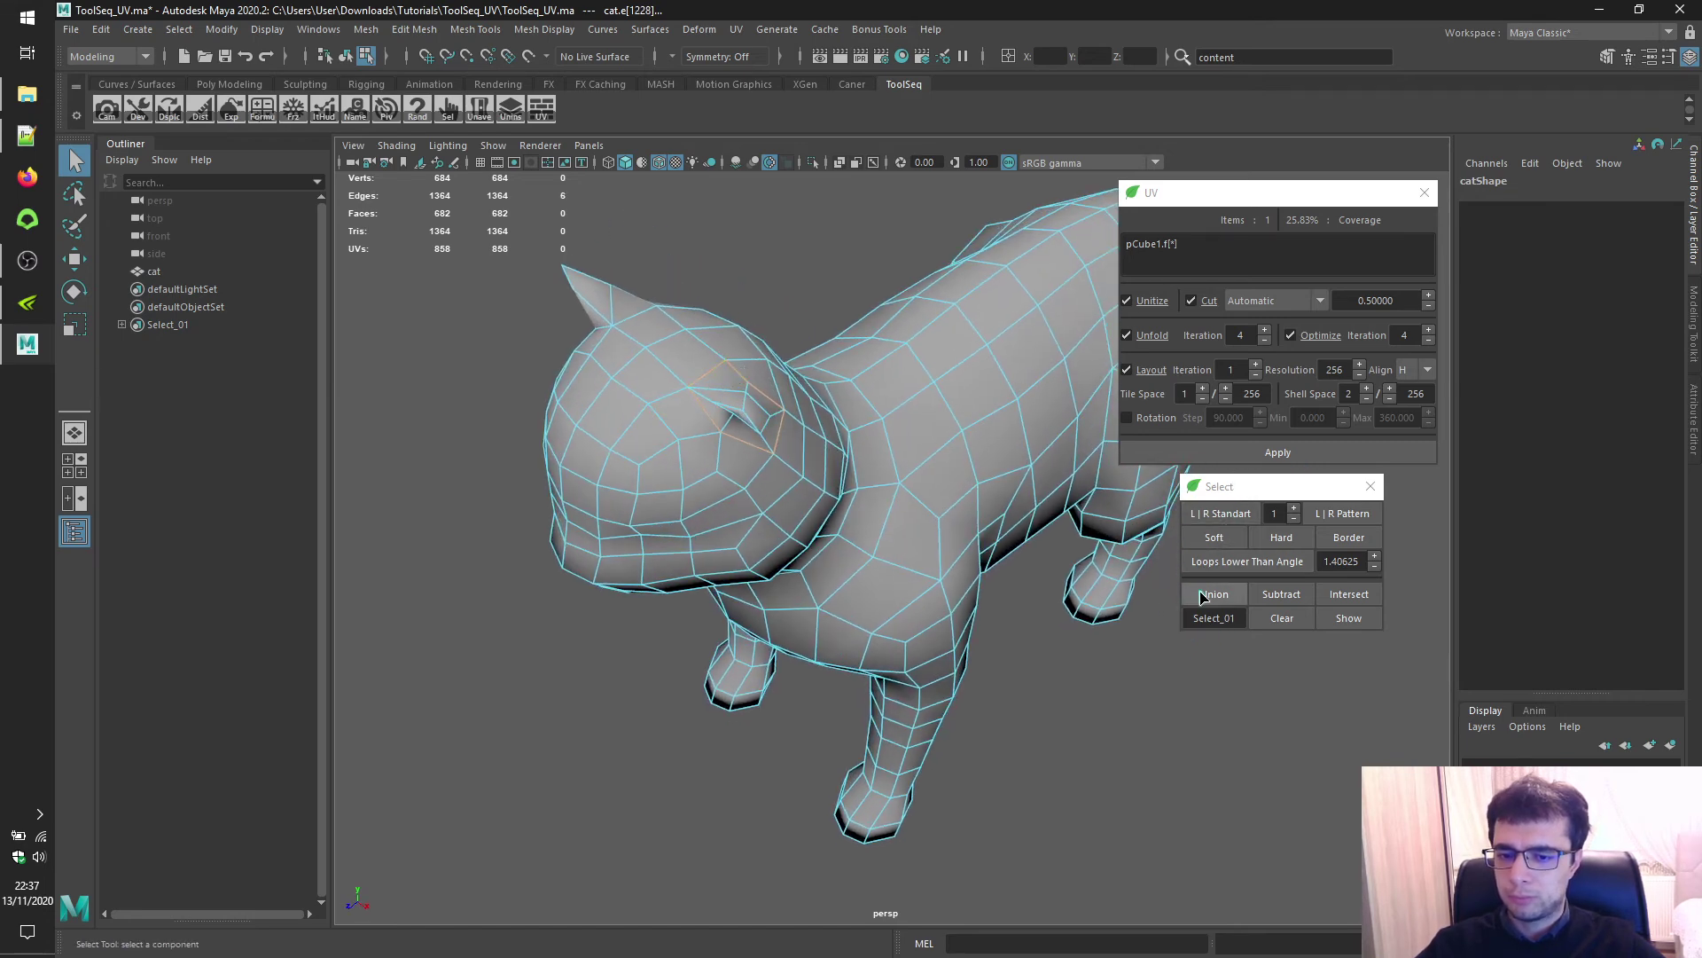
left_click(1204, 593)
Add the centre edge line down the back of the head and the edges across it between the ears to Select_01
scroll(719, 520, "down", 3)
left_click_drag(719, 520, 901, 254, "alt")
left_click_drag(674, 434, 980, 627, "alt")
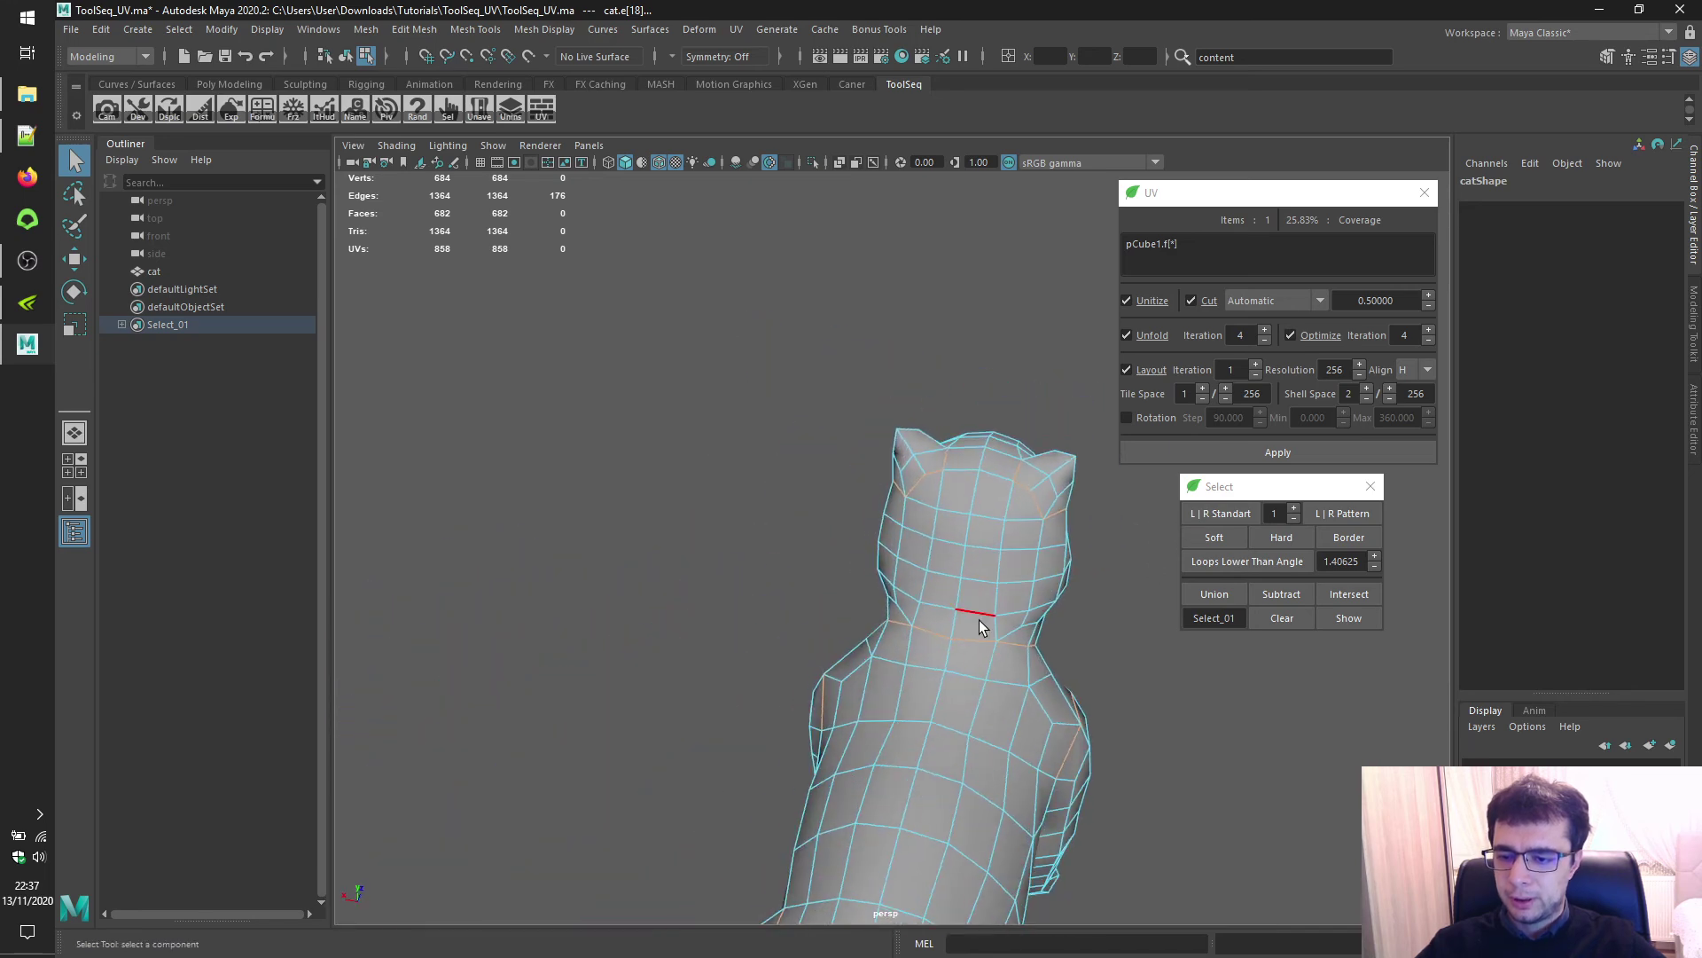
left_click(953, 632)
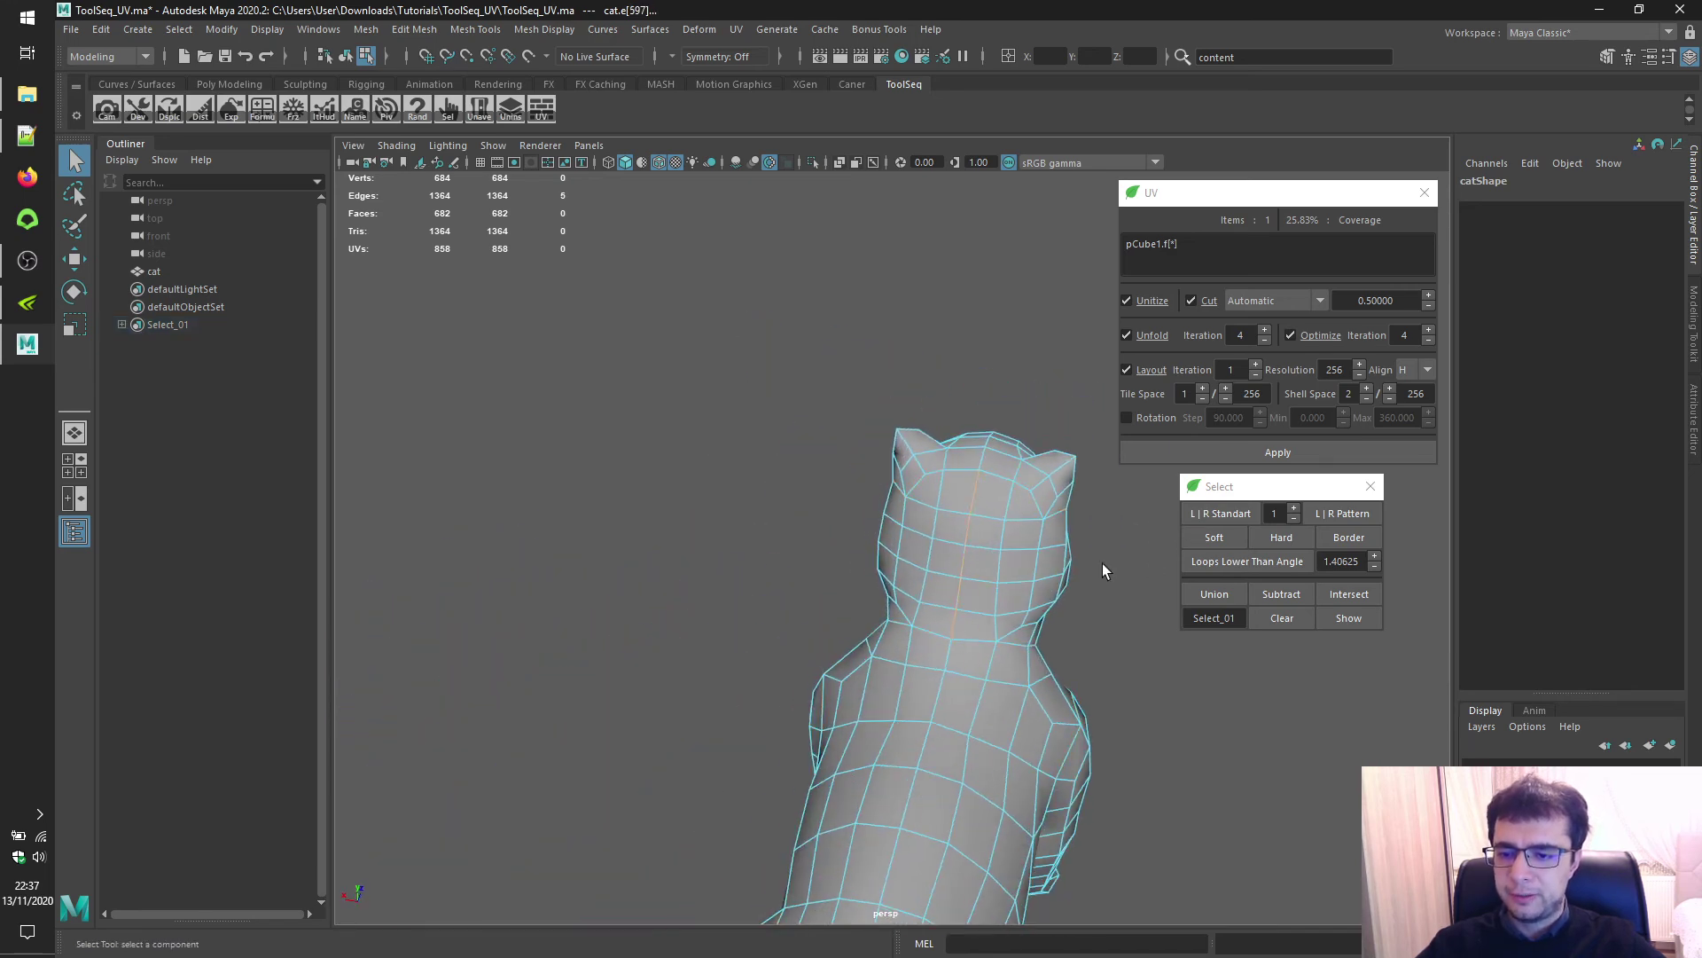
left_click(1212, 615)
left_click(965, 480)
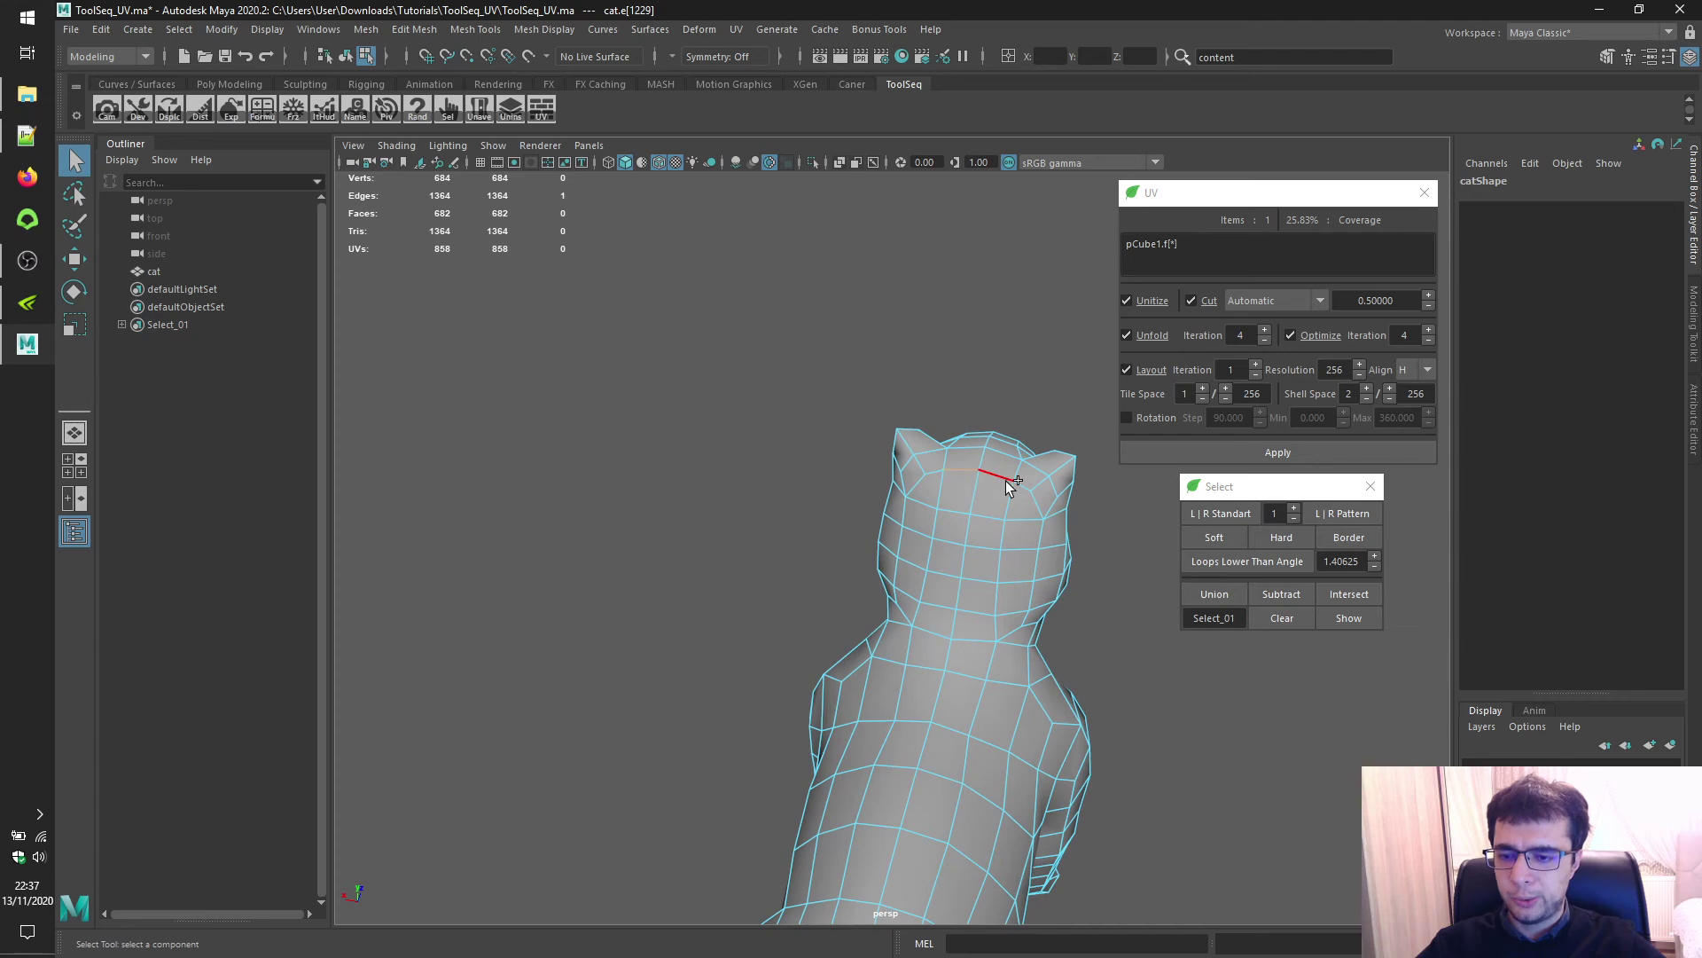
left_click(1199, 602)
Select the cat as an object, load it as the UV tool's item, and apply the Unitize, Cut, Unfold, Optimize and Layout operations
left_click_drag(1020, 621, 789, 382, "alt")
left_click(346, 55)
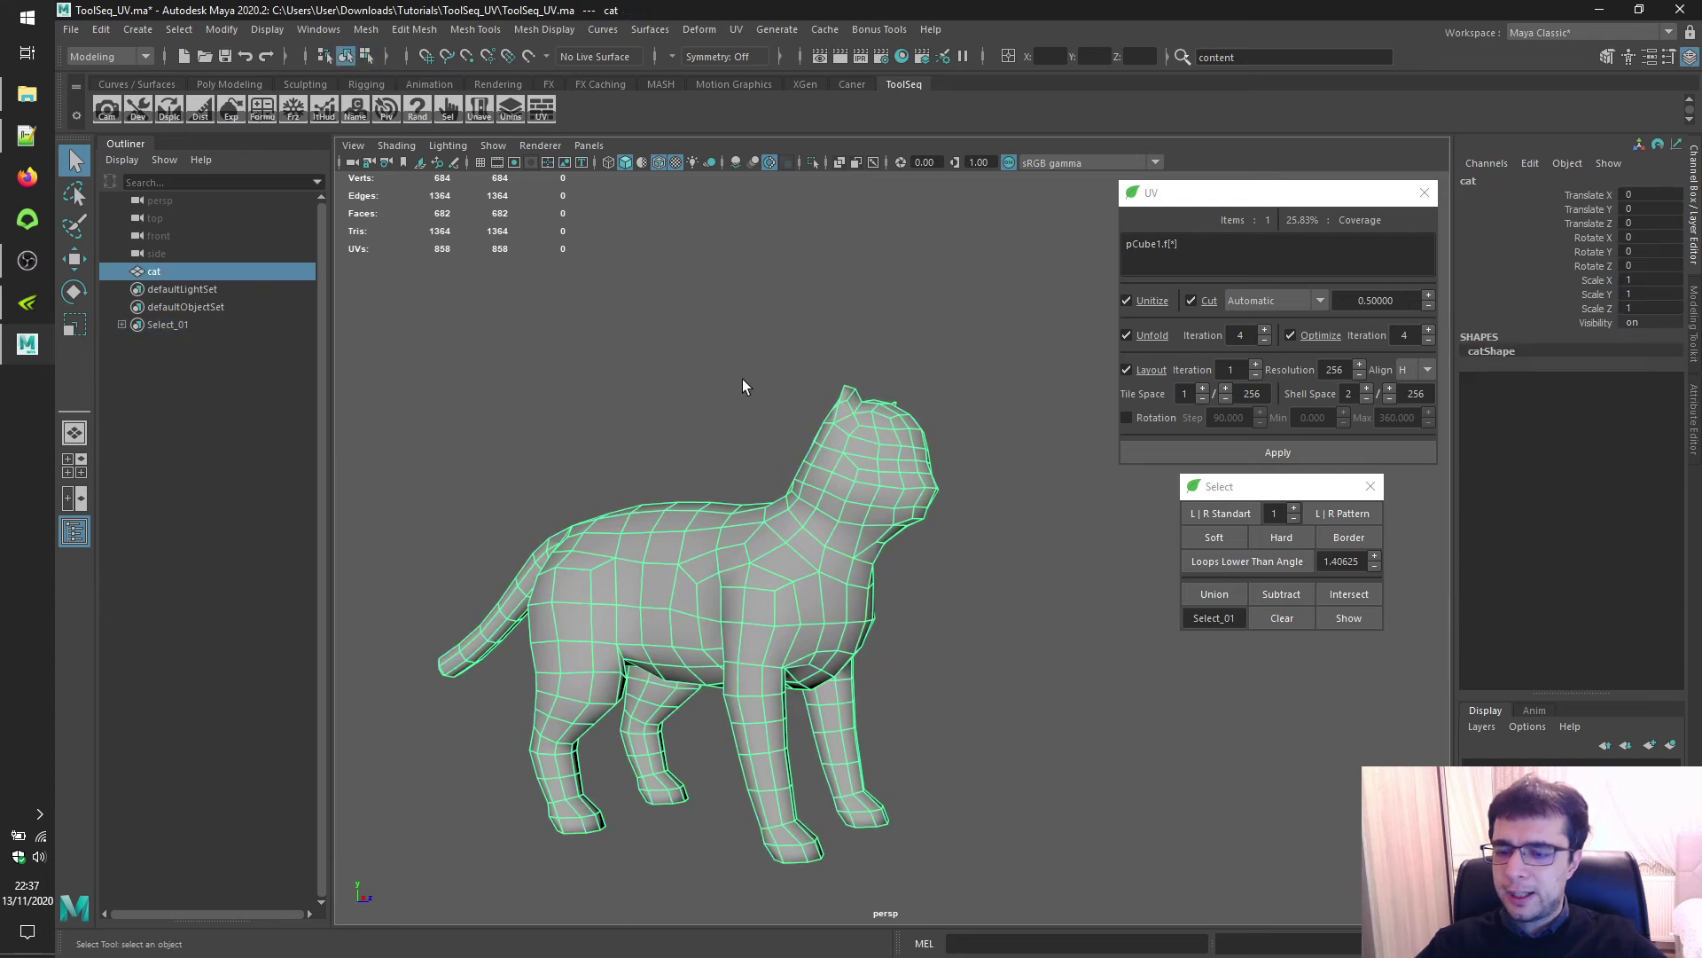
left_click(1190, 222)
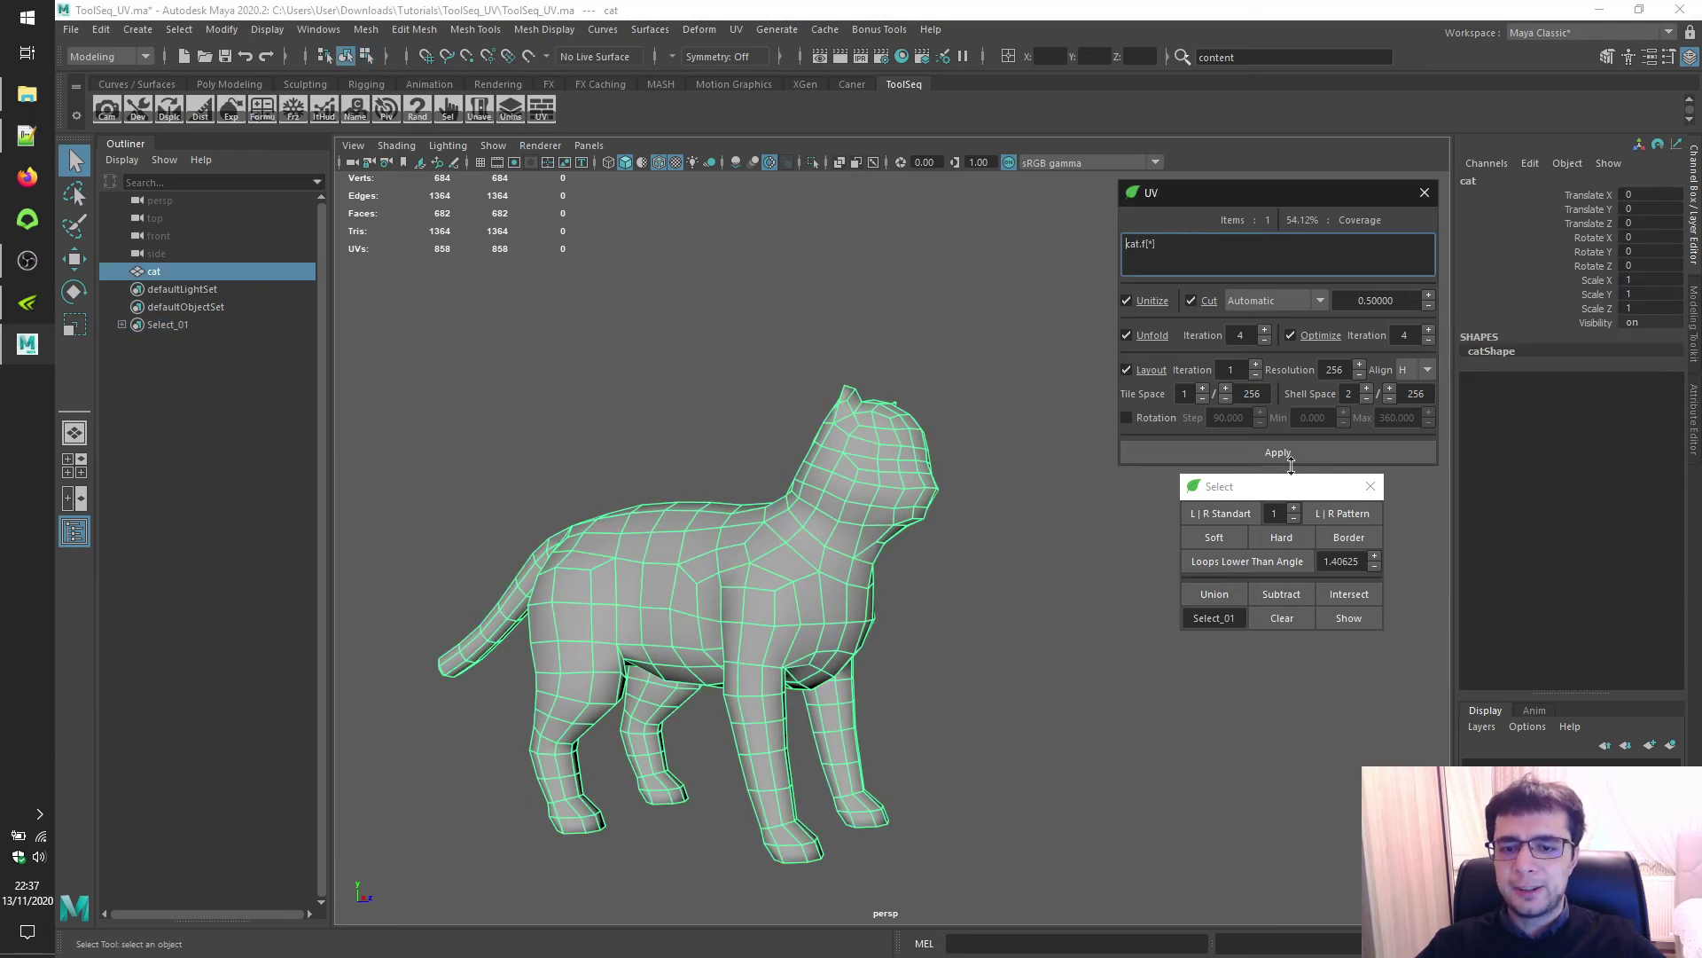
left_click(1278, 453)
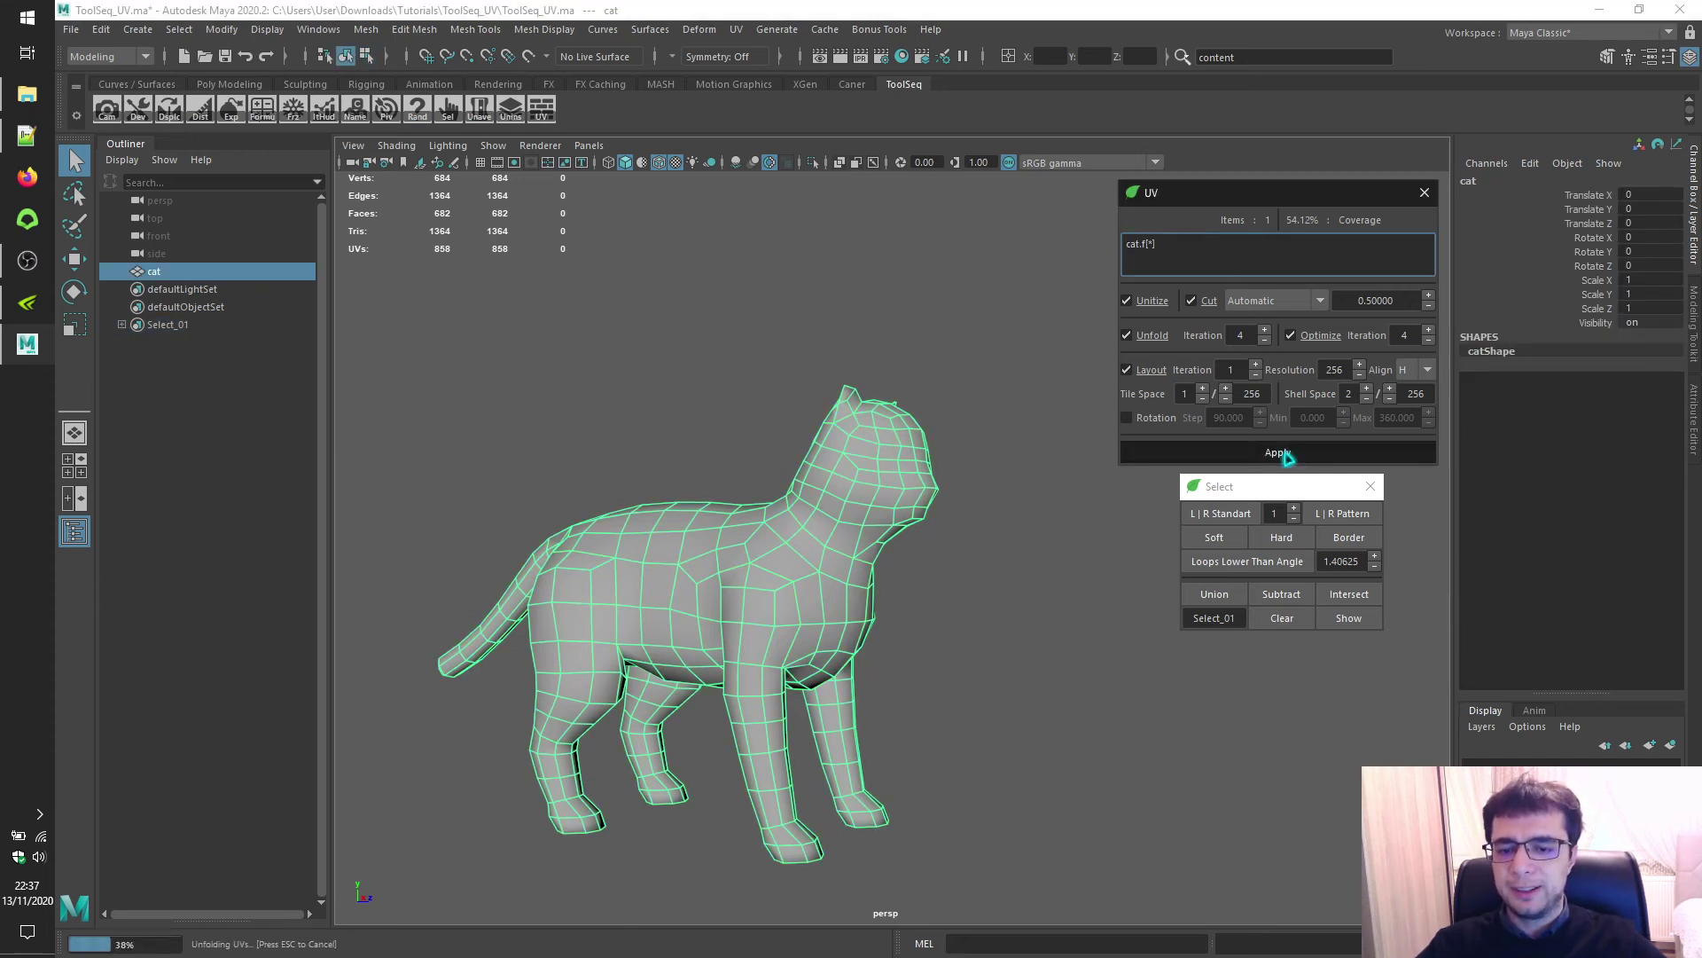
Set the cut mode to Manual with the Select_01 edge set and apply the UV operations to the cat
left_click(853, 84)
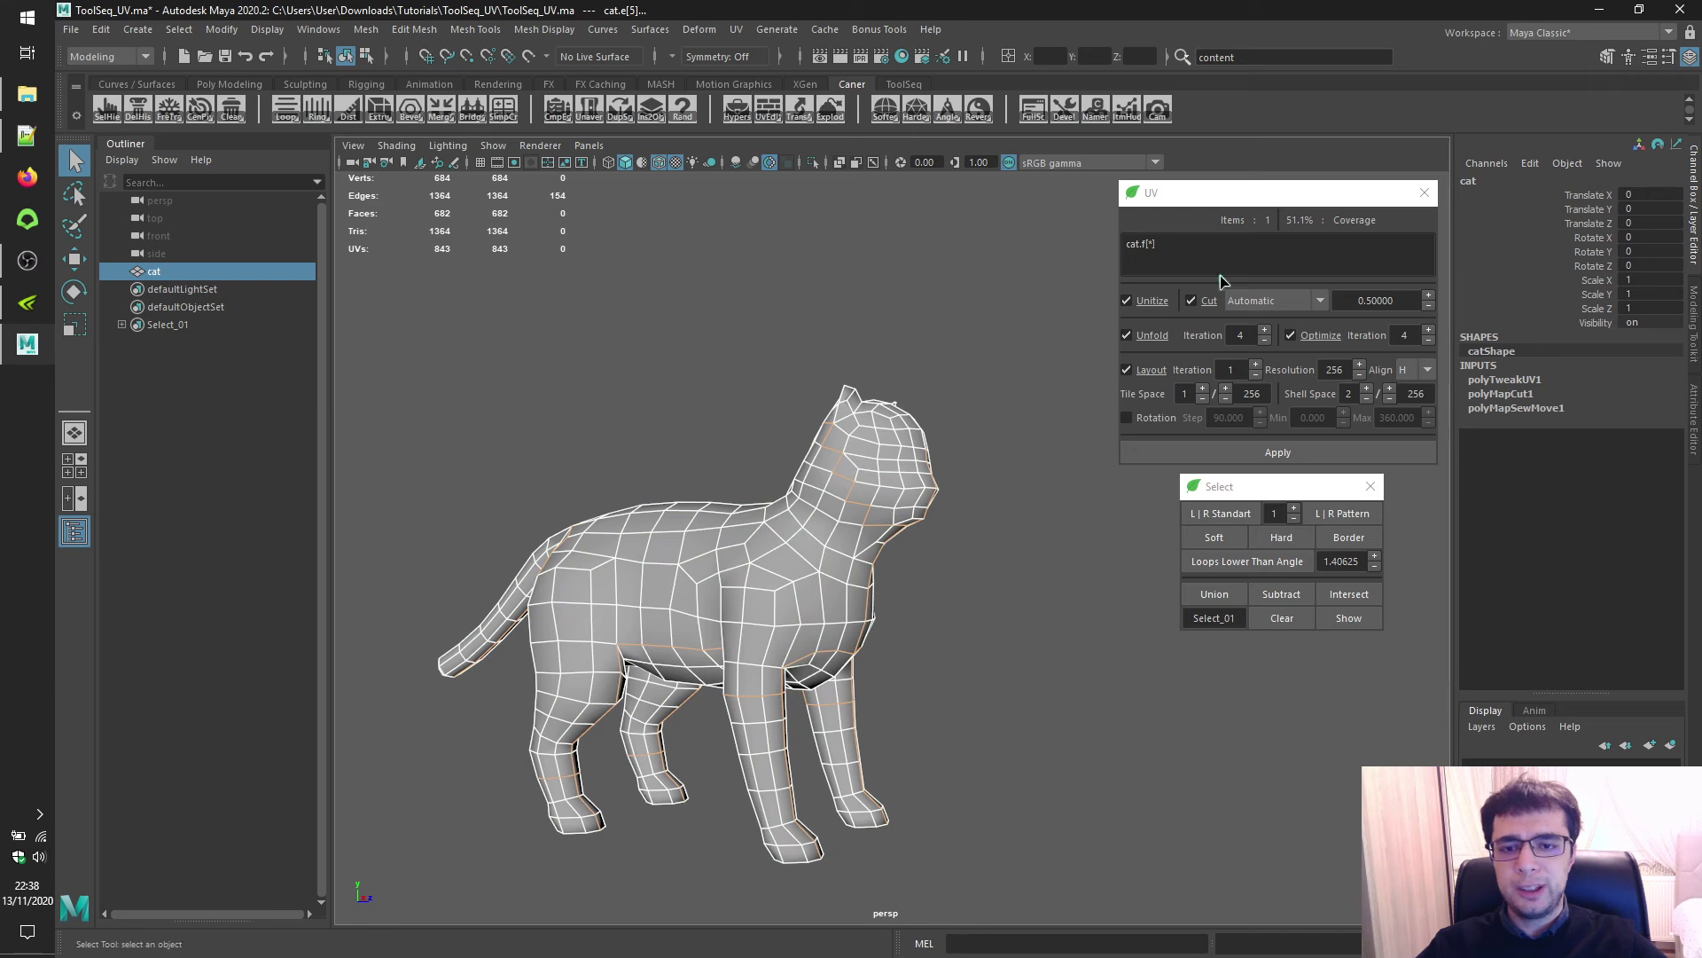
left_click(1266, 302)
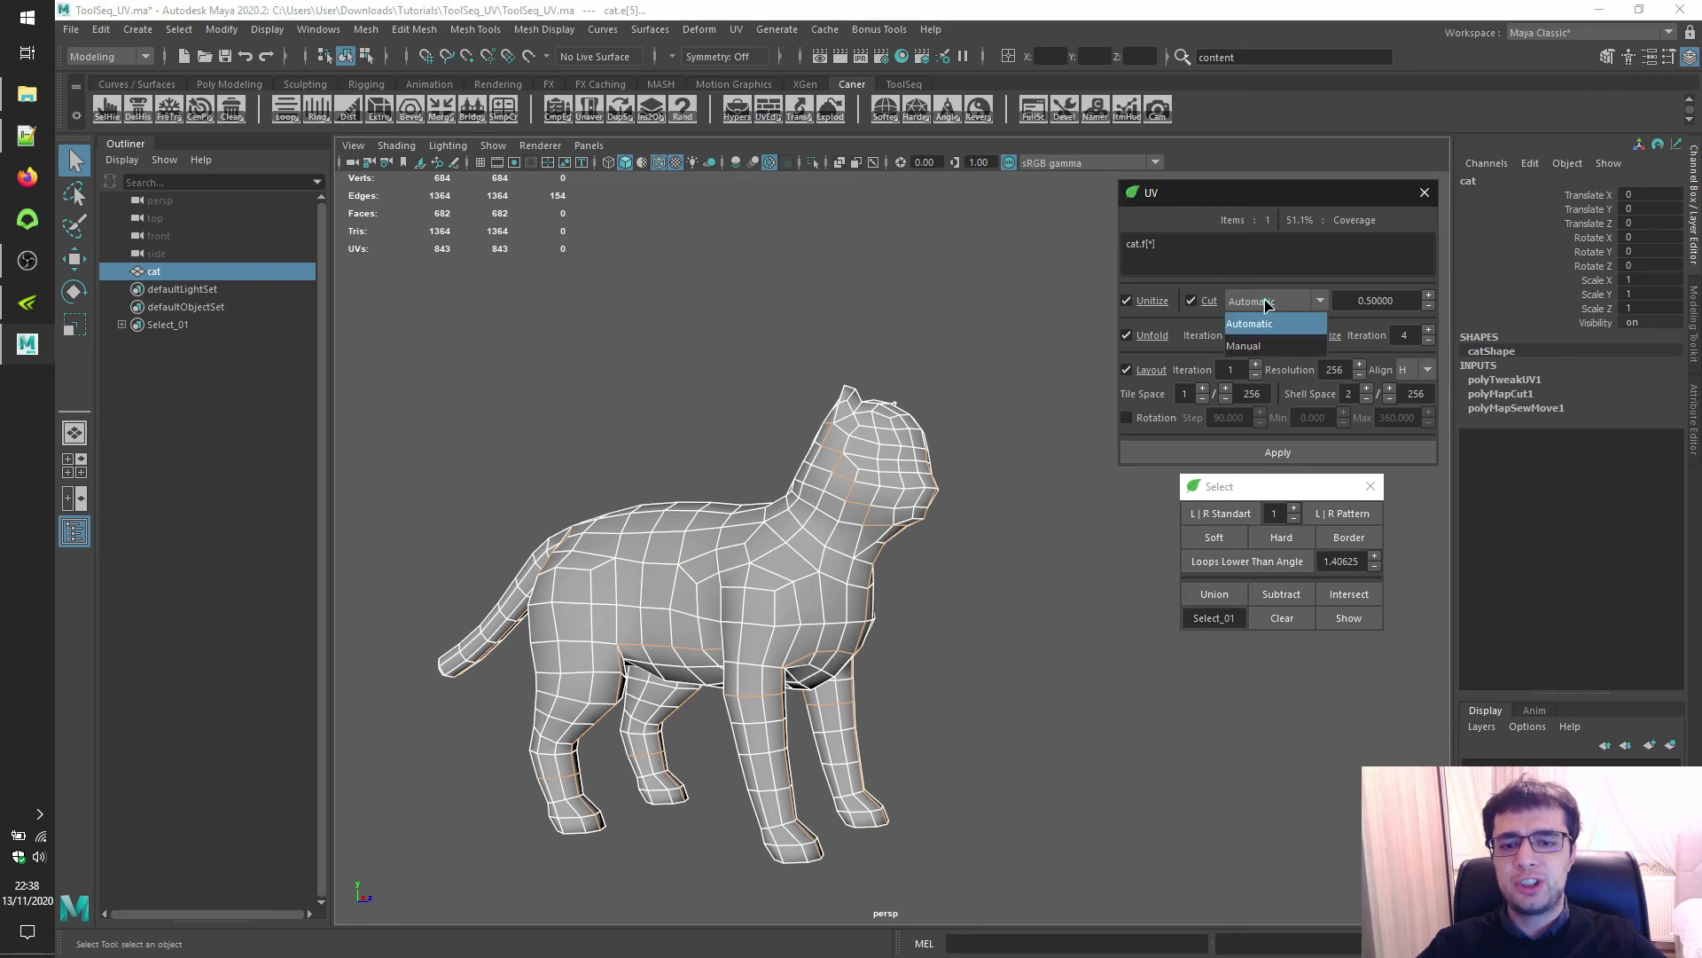
left_click(1255, 346)
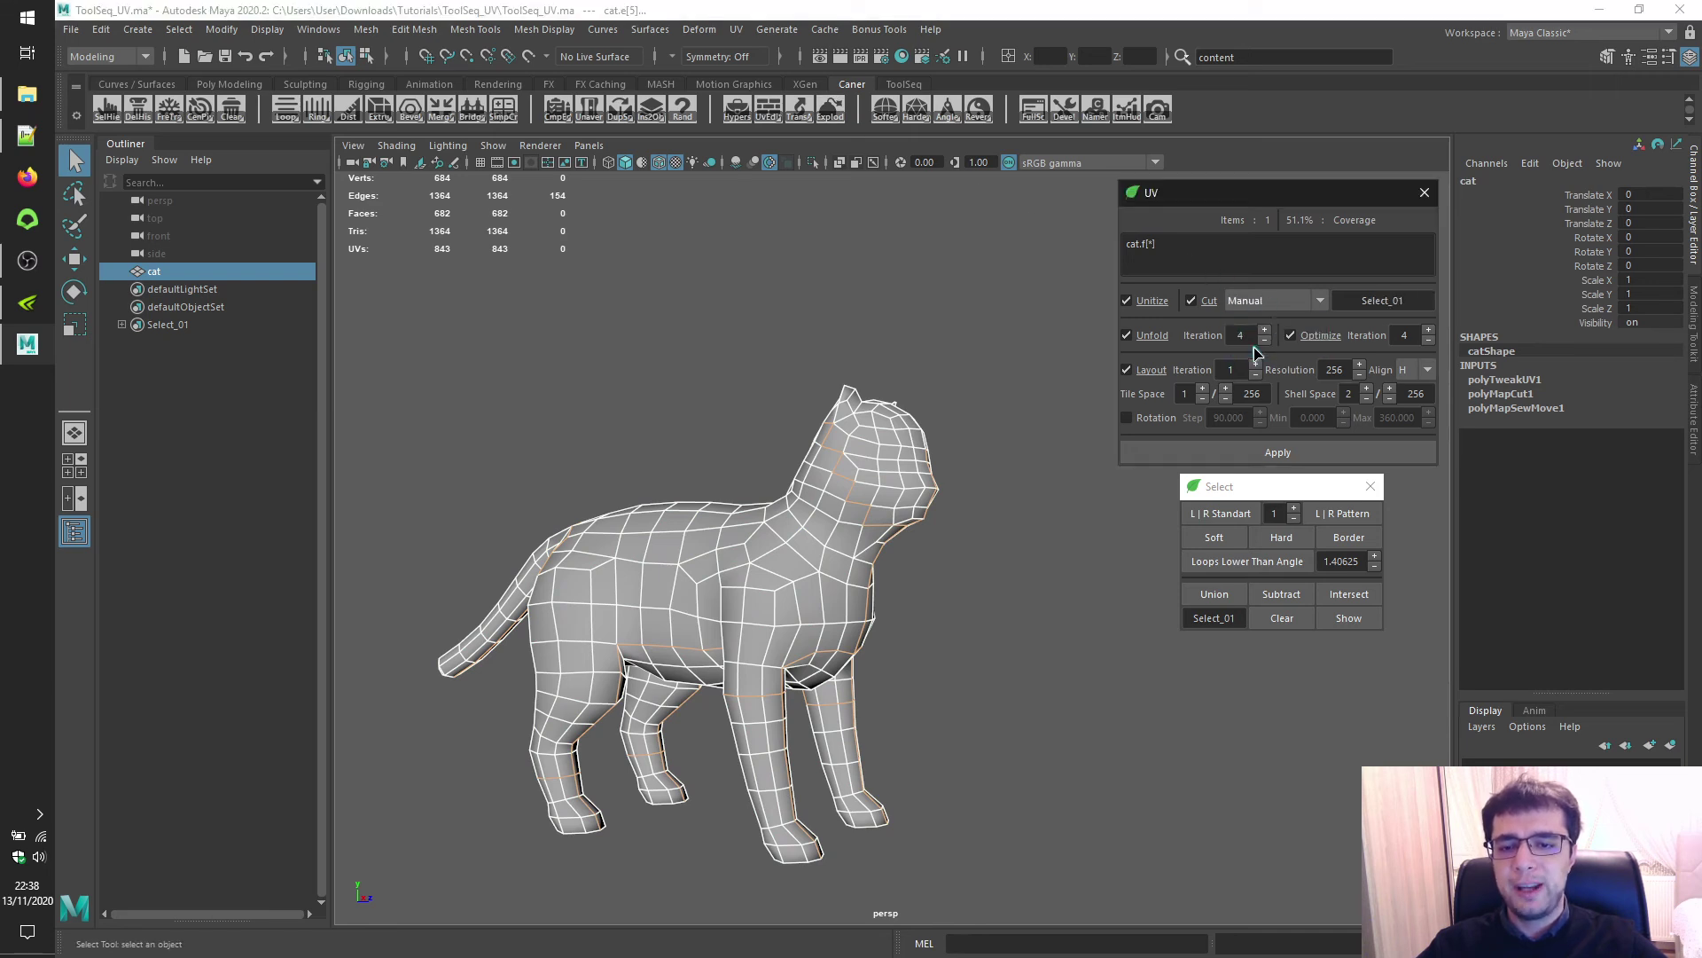
left_click(1242, 454)
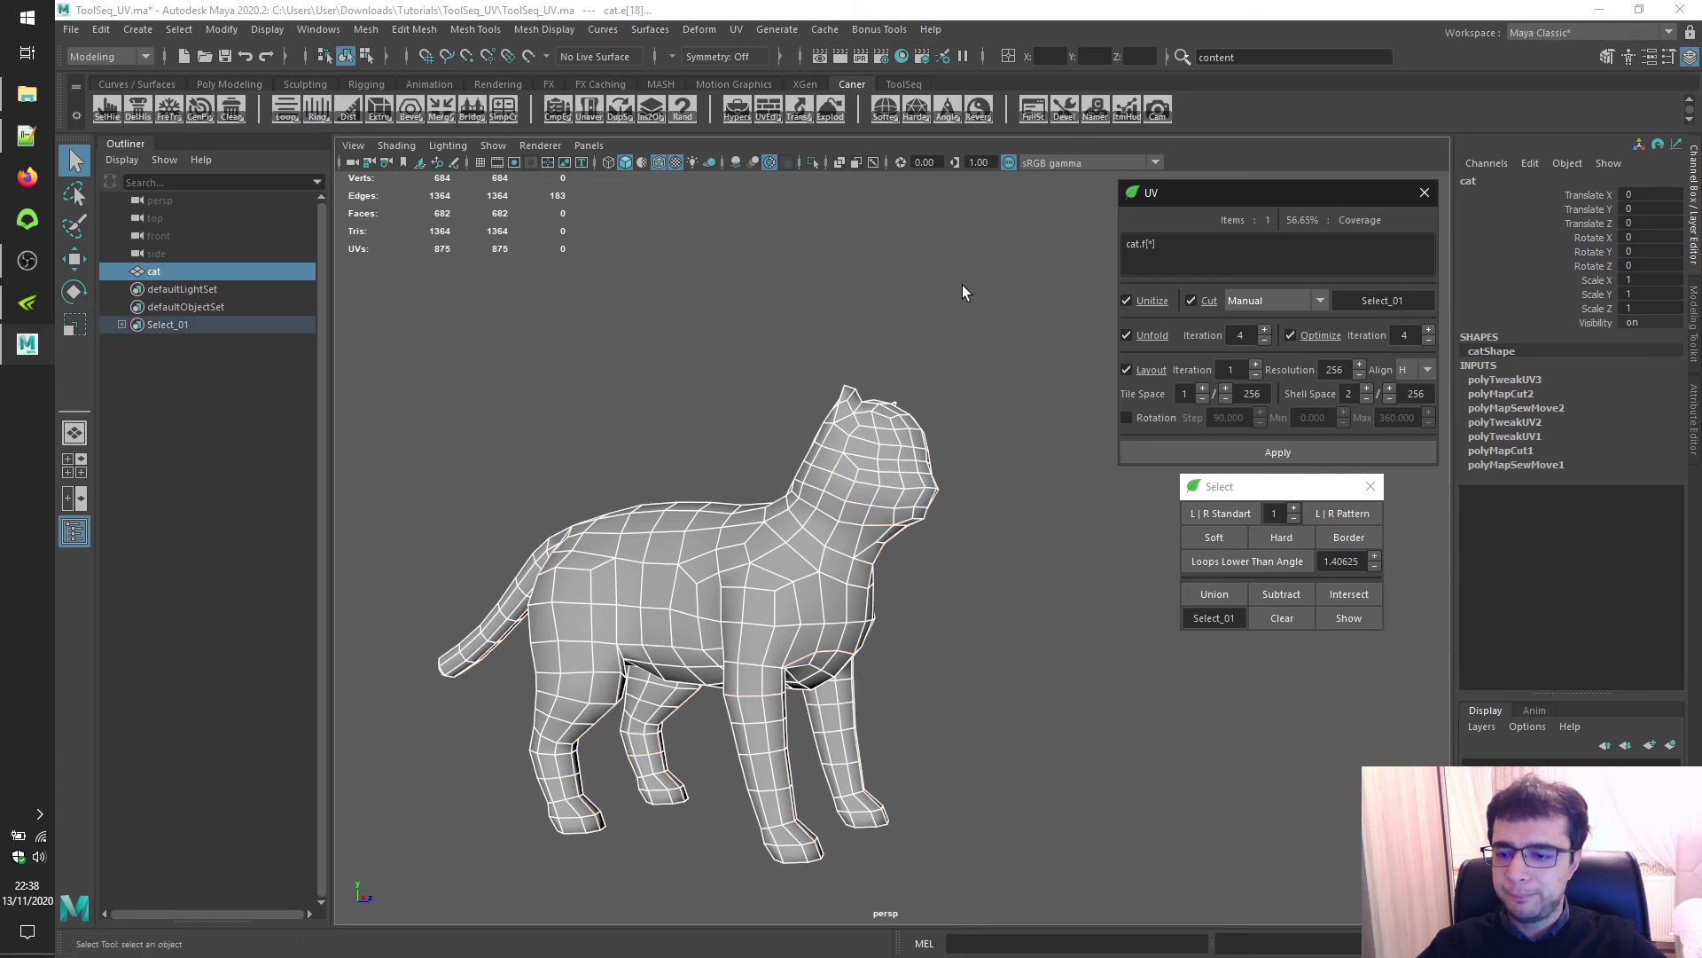
Open the UV Editor, turn on the UV Distortion display and examine the stretching across the cat's head and body
left_click(768, 109)
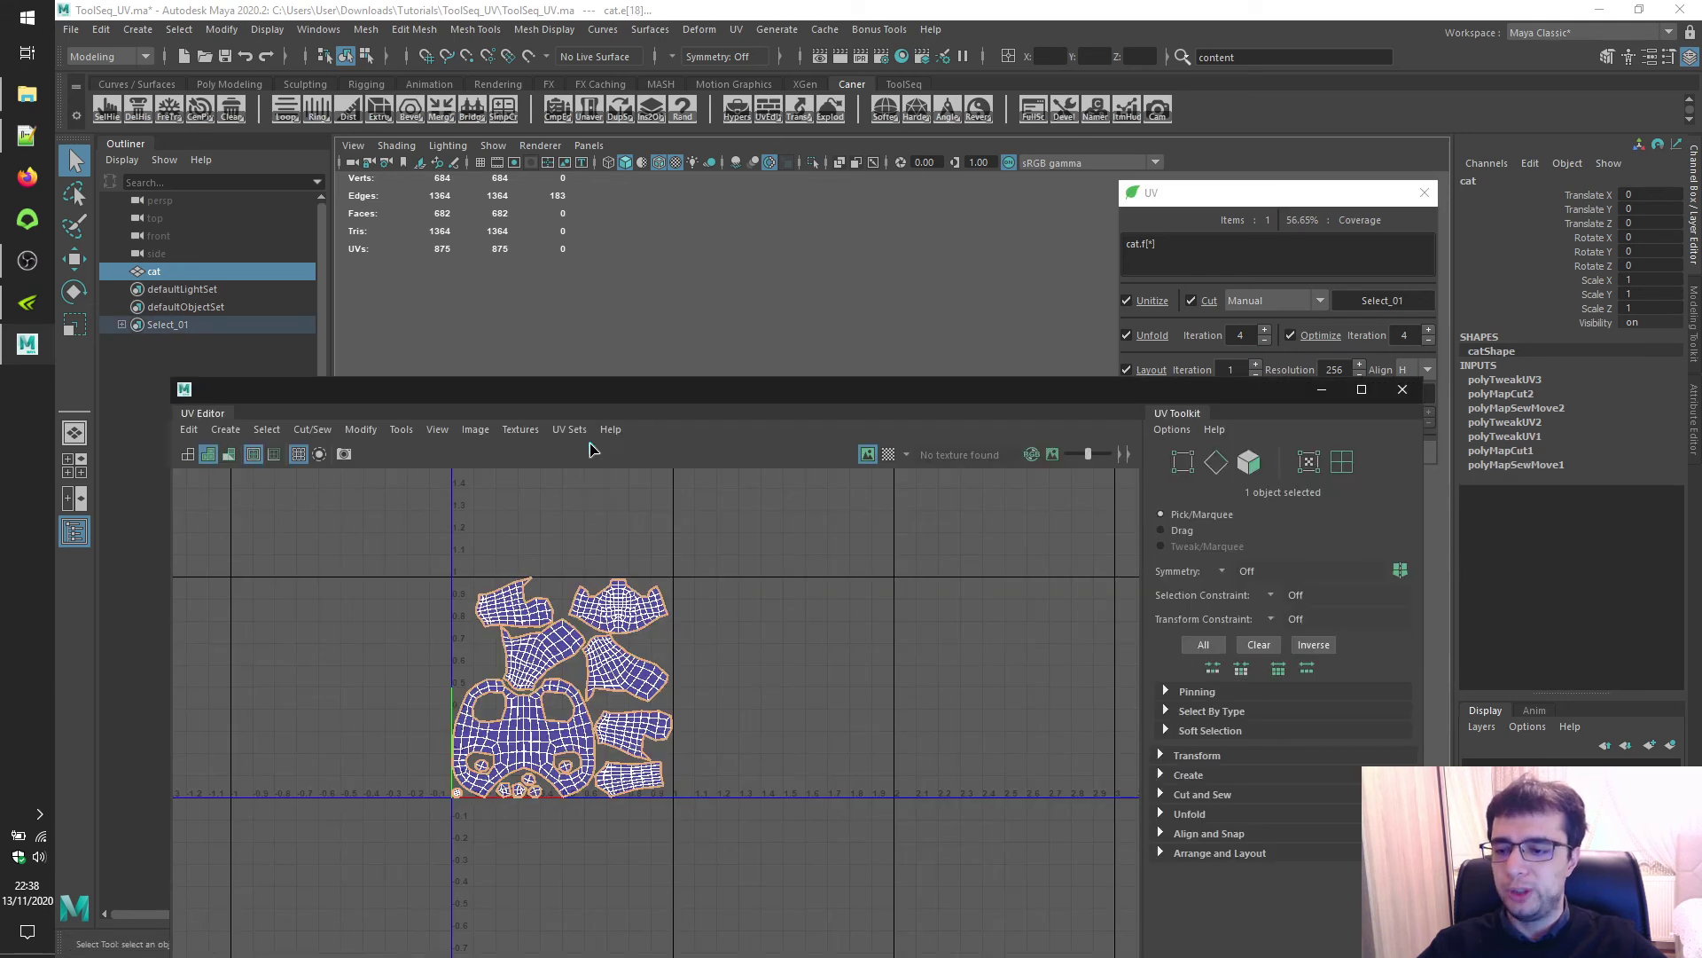
left_click_drag(506, 384, 874, 152)
left_click(750, 190)
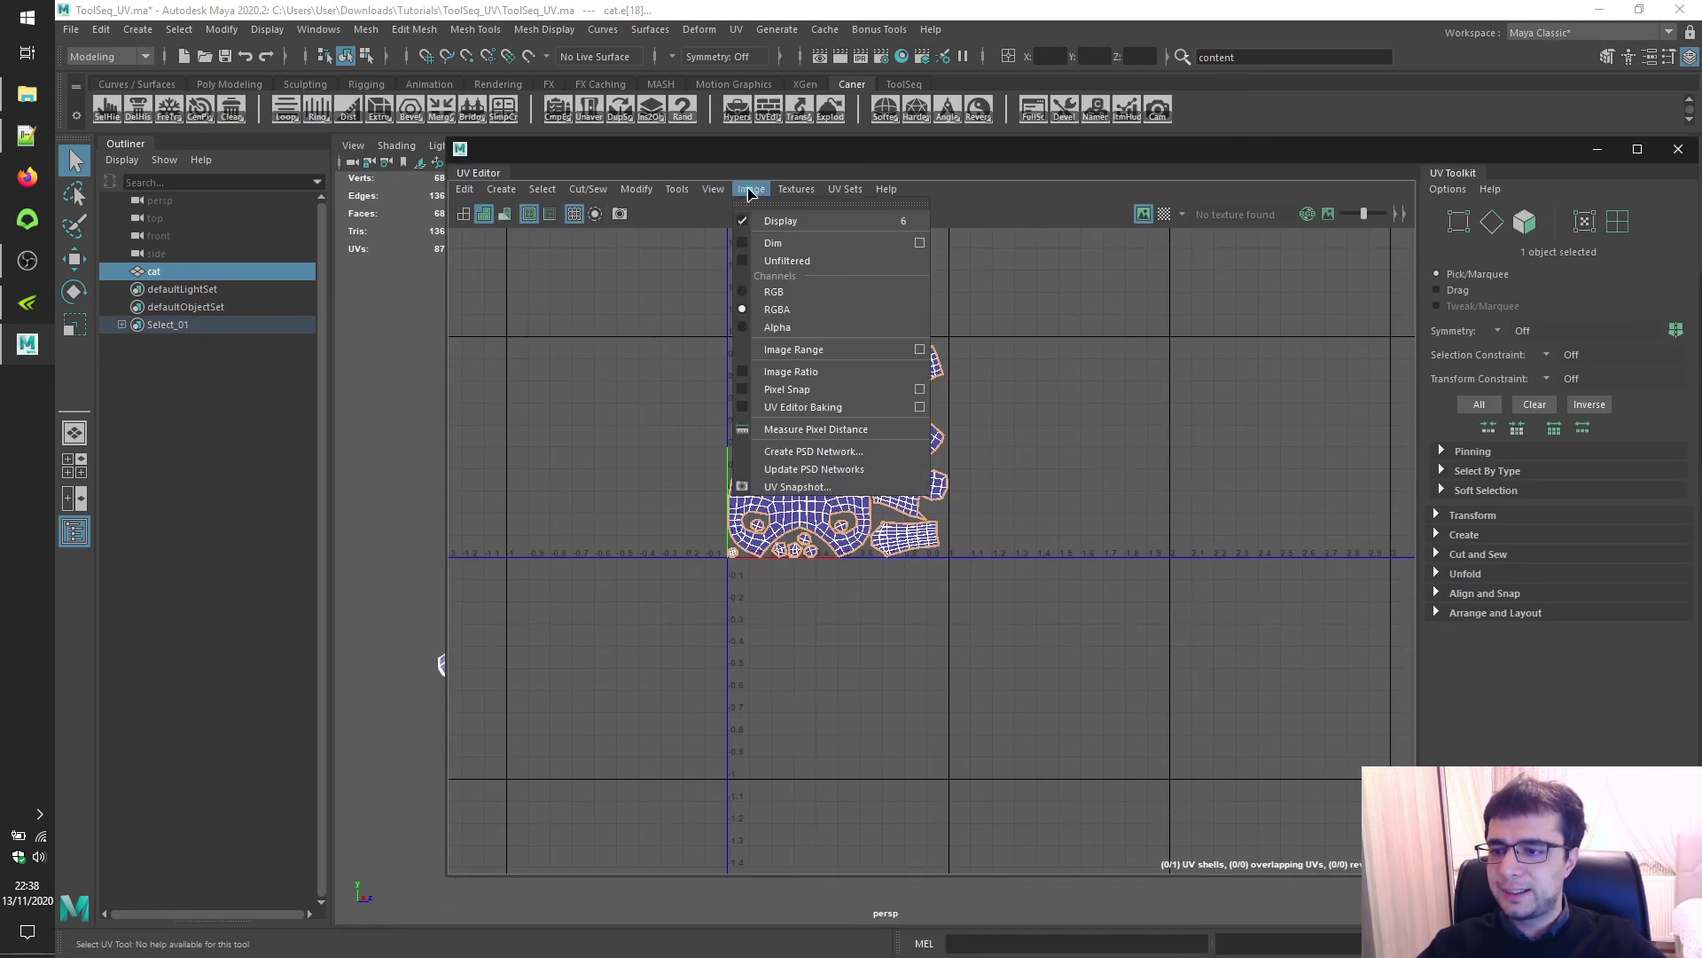
left_click(745, 274)
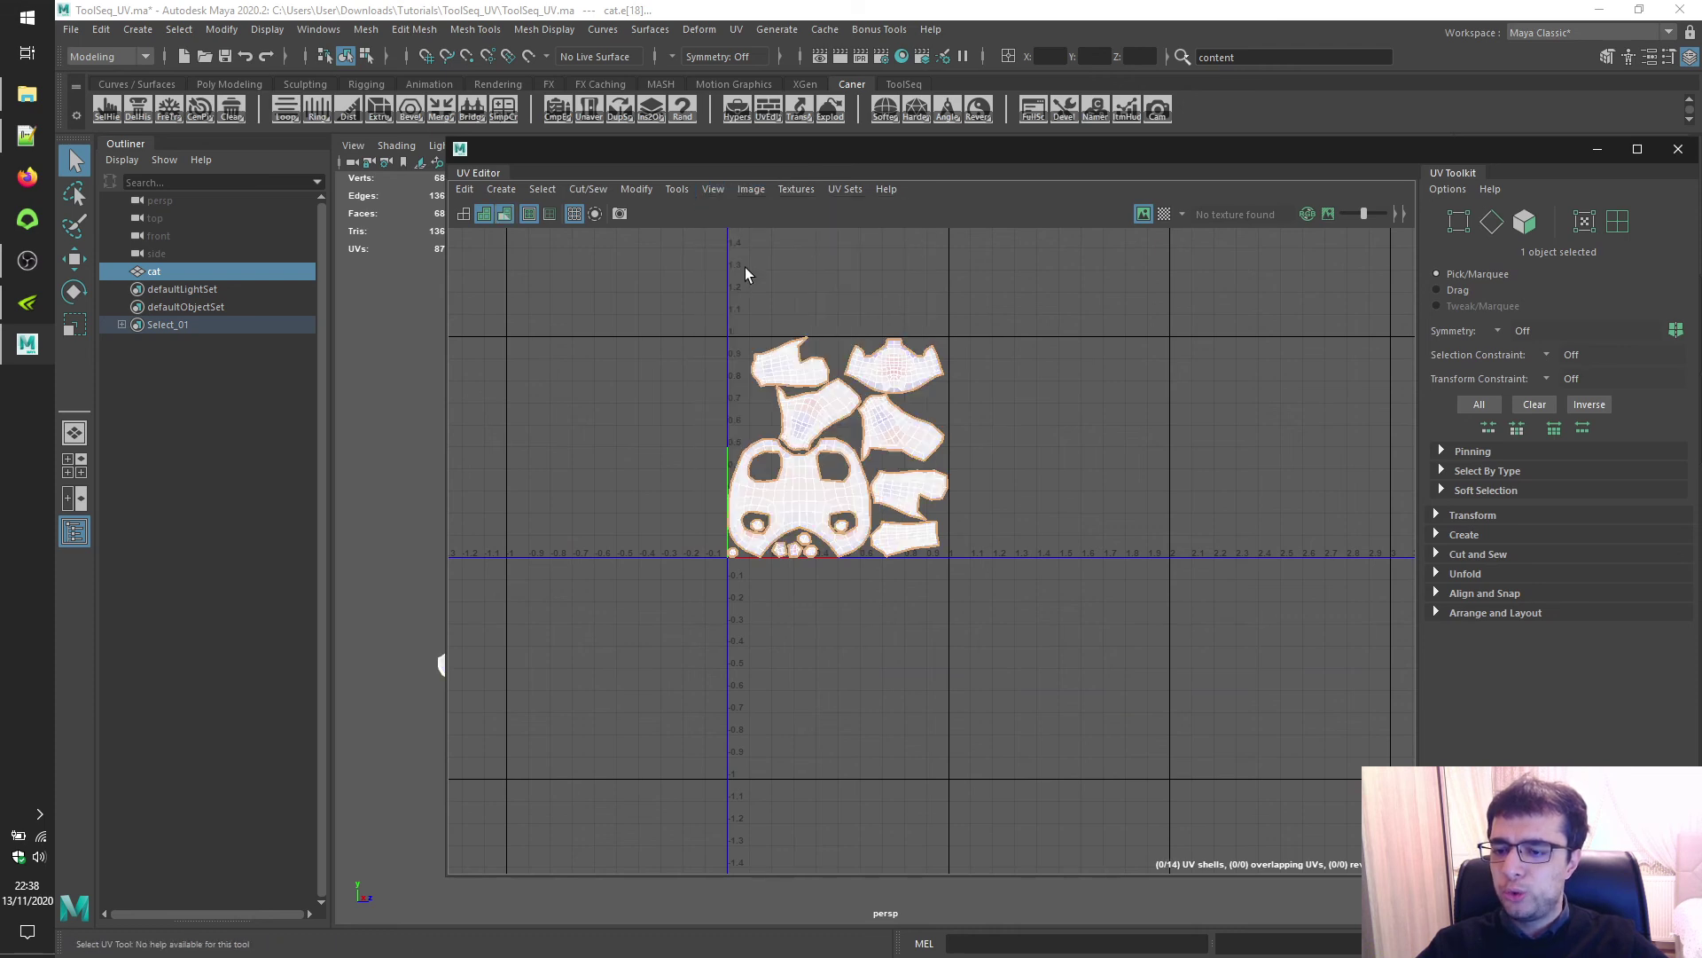
left_click_drag(702, 155, 1304, 251)
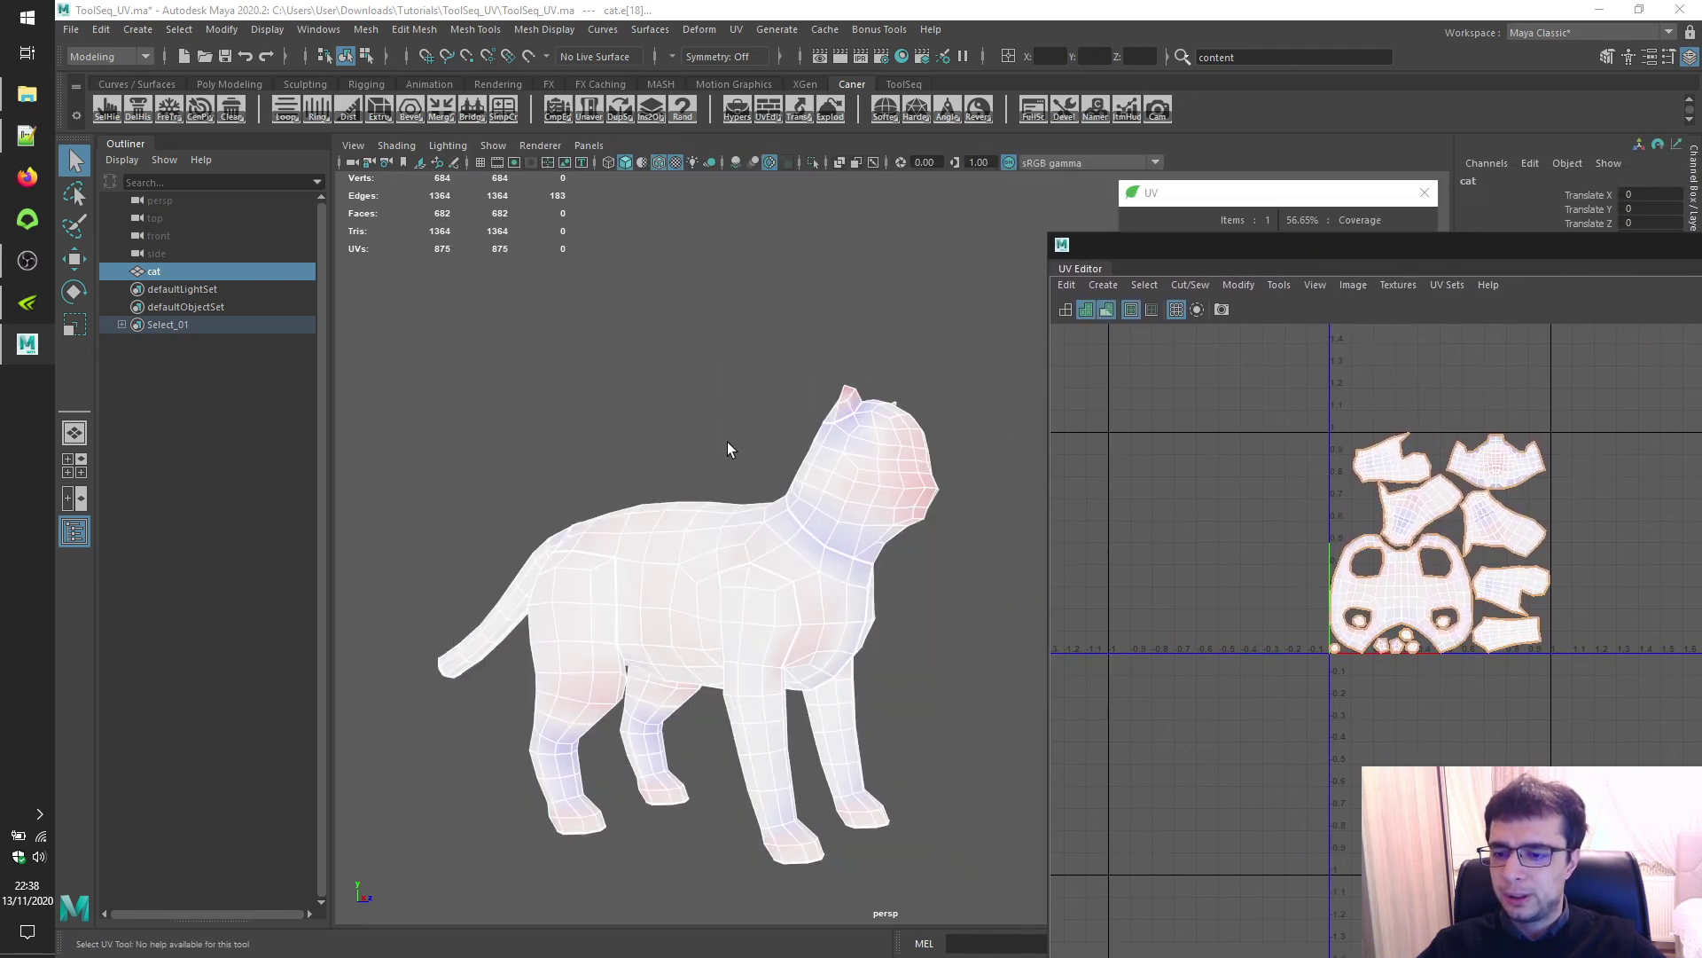
scroll(727, 452, "up", 3)
left_click_drag(707, 482, 589, 540, "alt")
middle_click_drag(589, 540, 760, 685, "alt")
left_click_drag(760, 685, 800, 497, "alt")
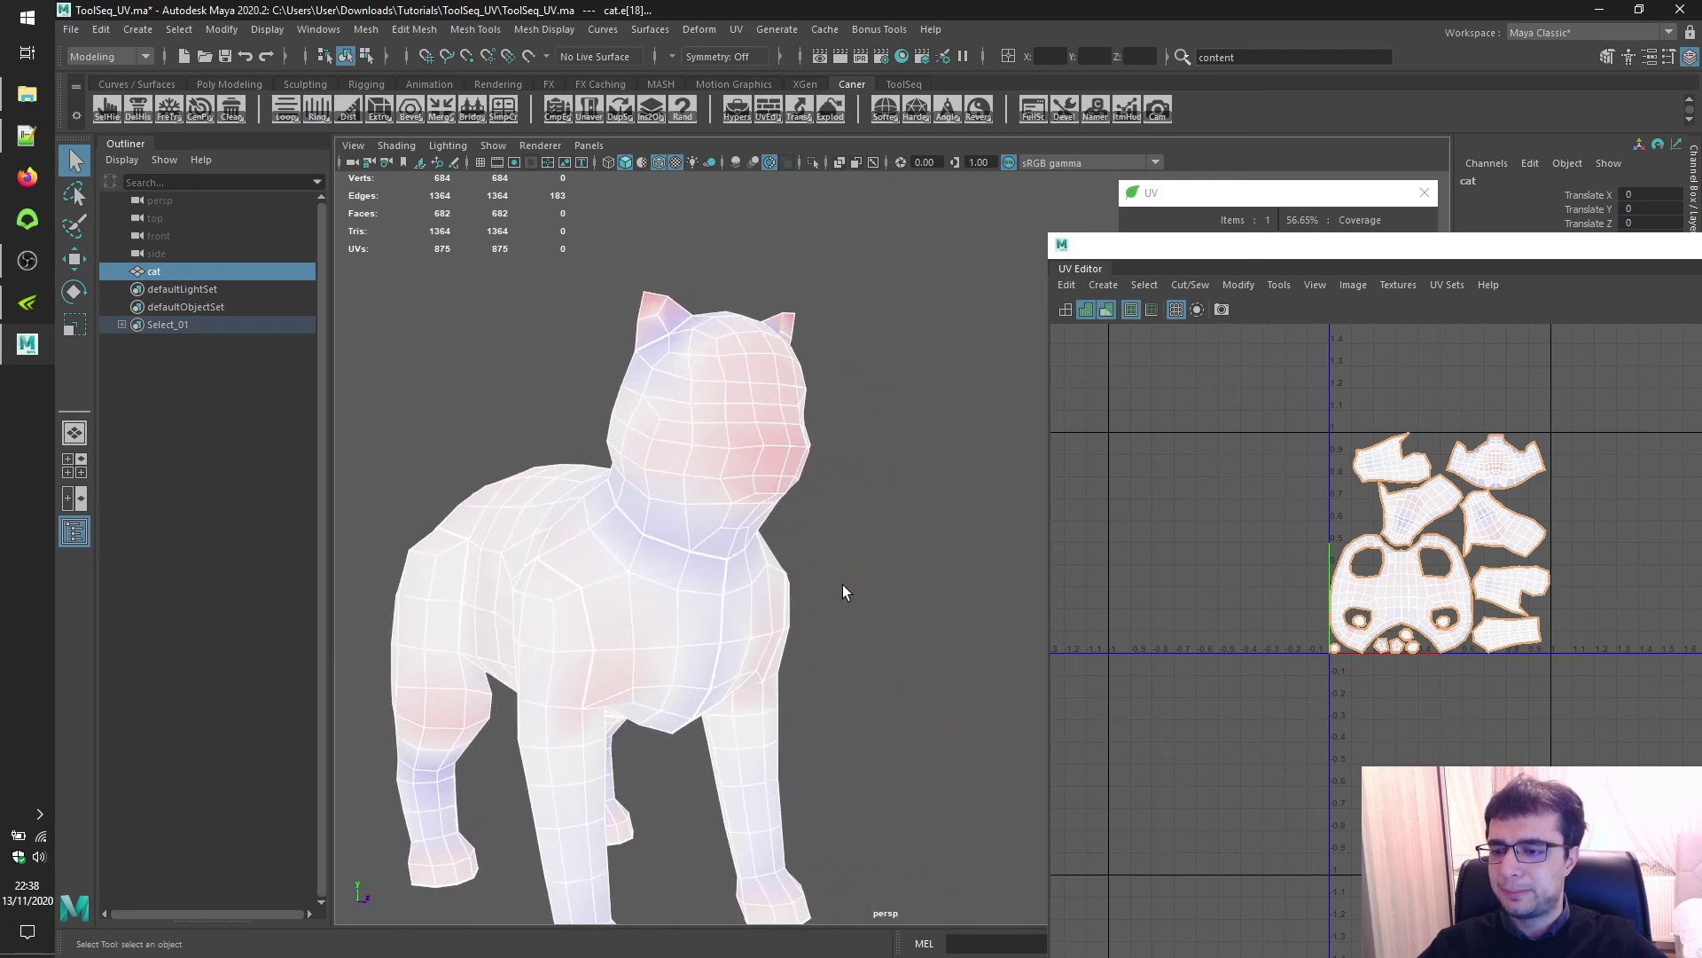
middle_click_drag(811, 534, 778, 443, "alt")
Turn off the UV Distortion display and close the UV Editor
left_click_drag(1305, 250, 674, 328)
left_click(647, 359)
left_click(647, 359)
left_click(688, 355)
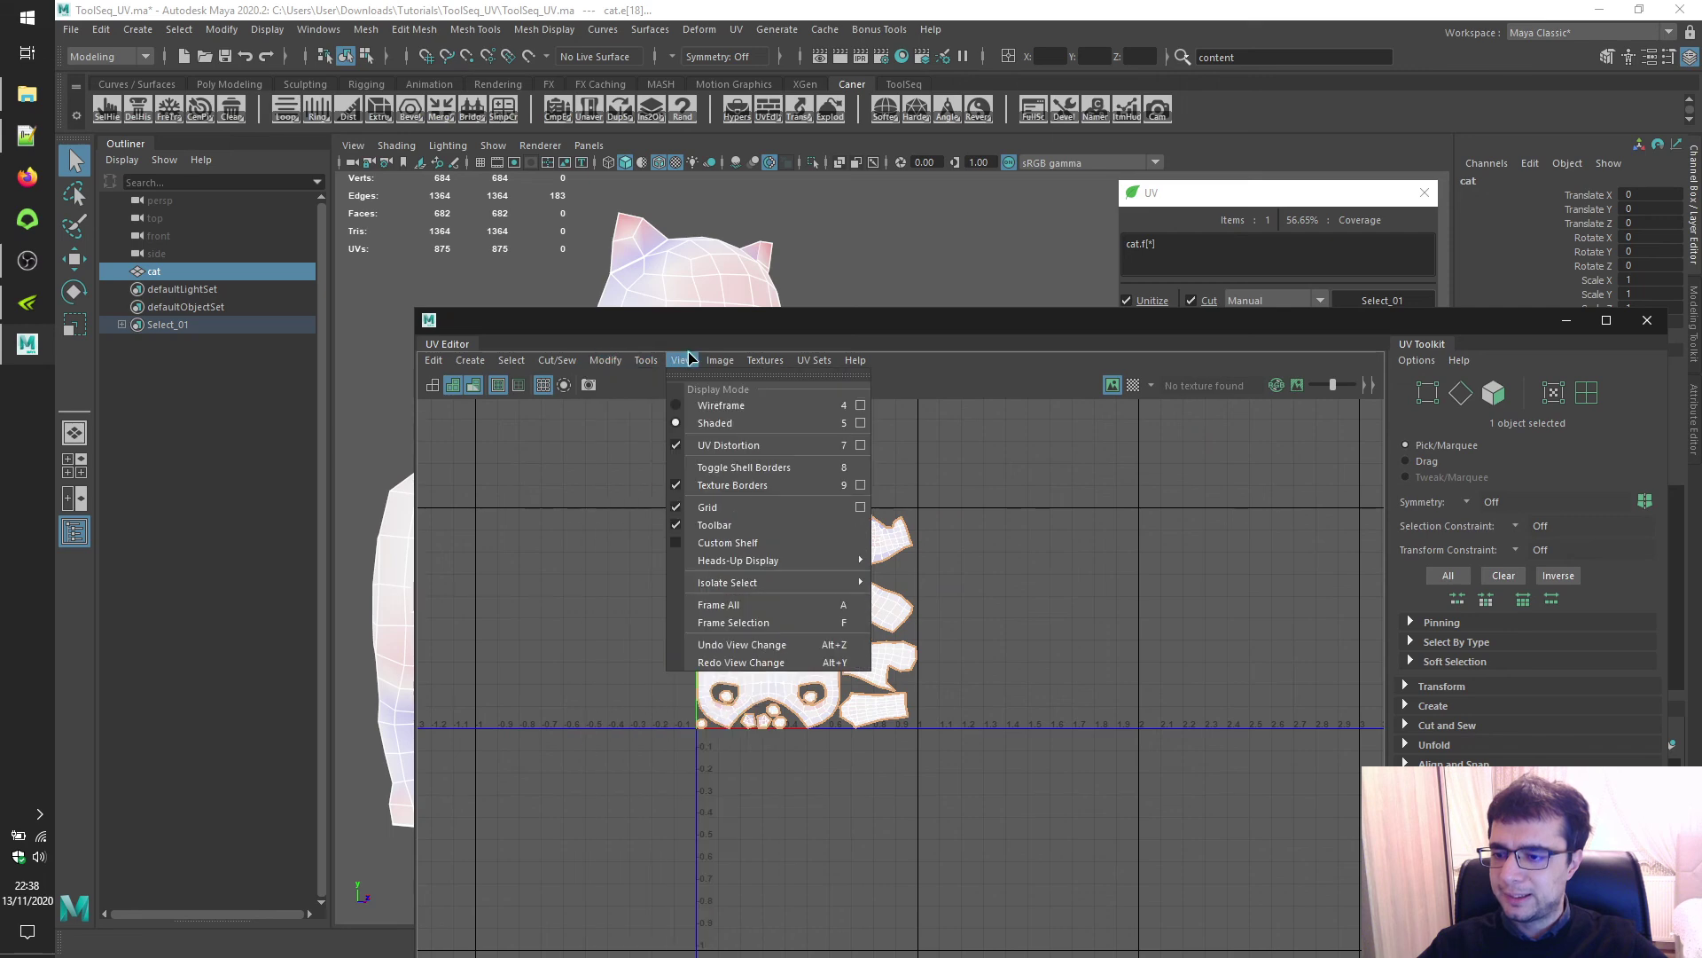
left_click(728, 445)
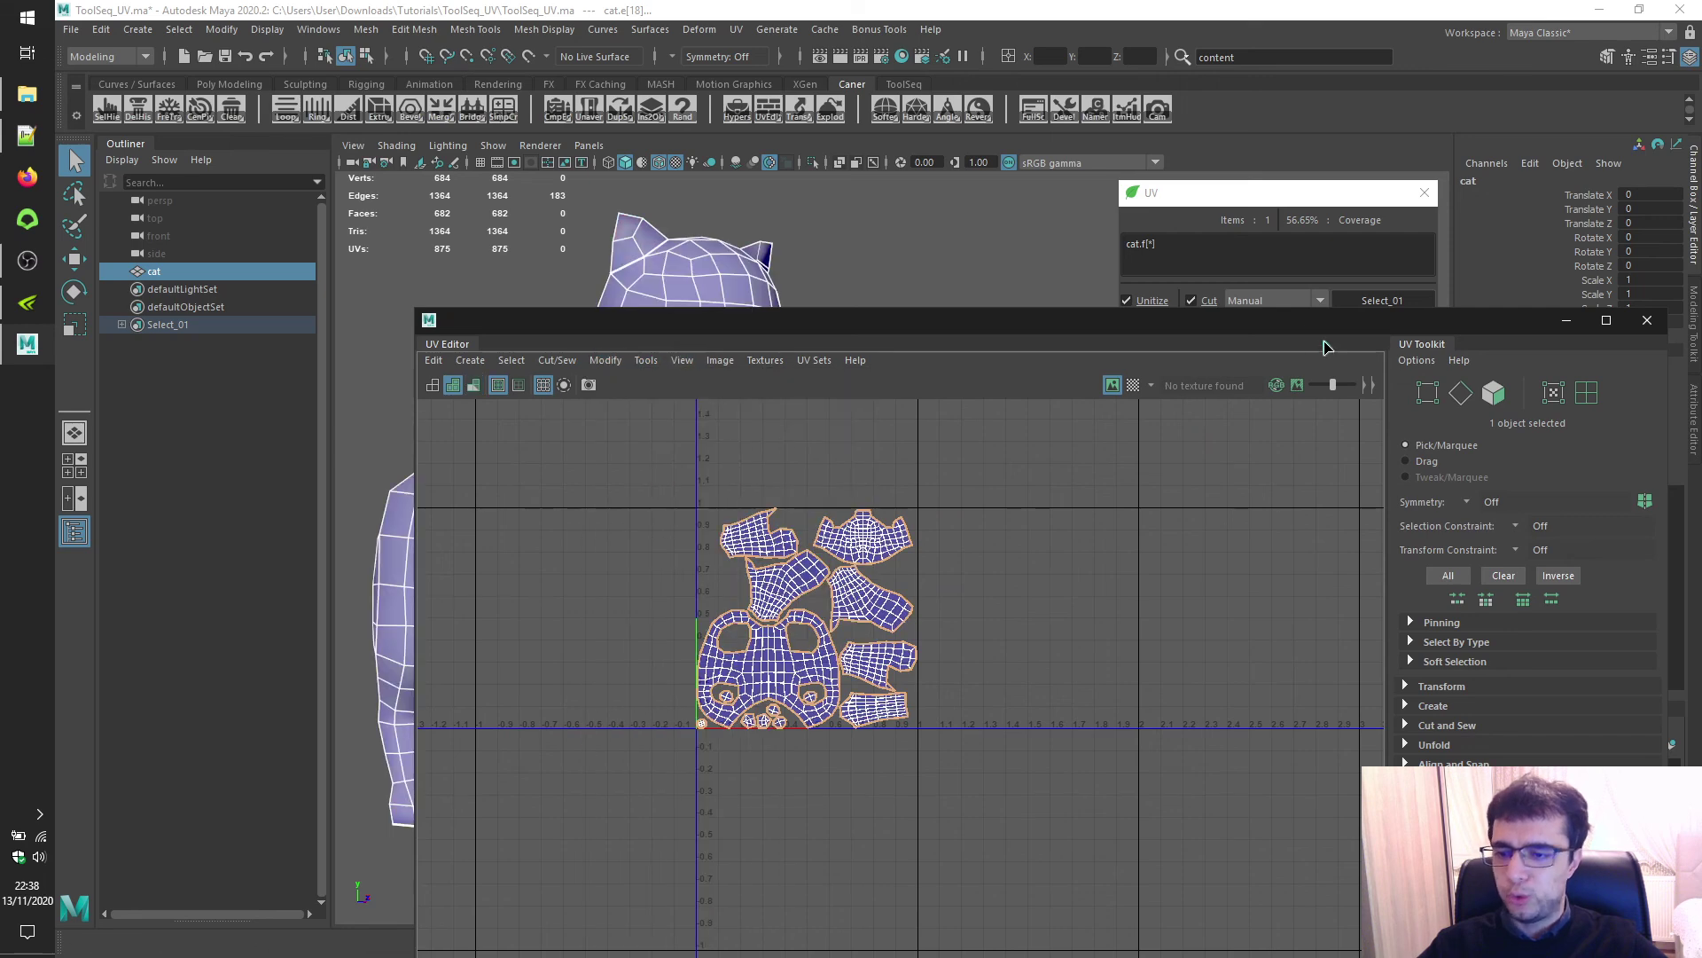
left_click(1650, 321)
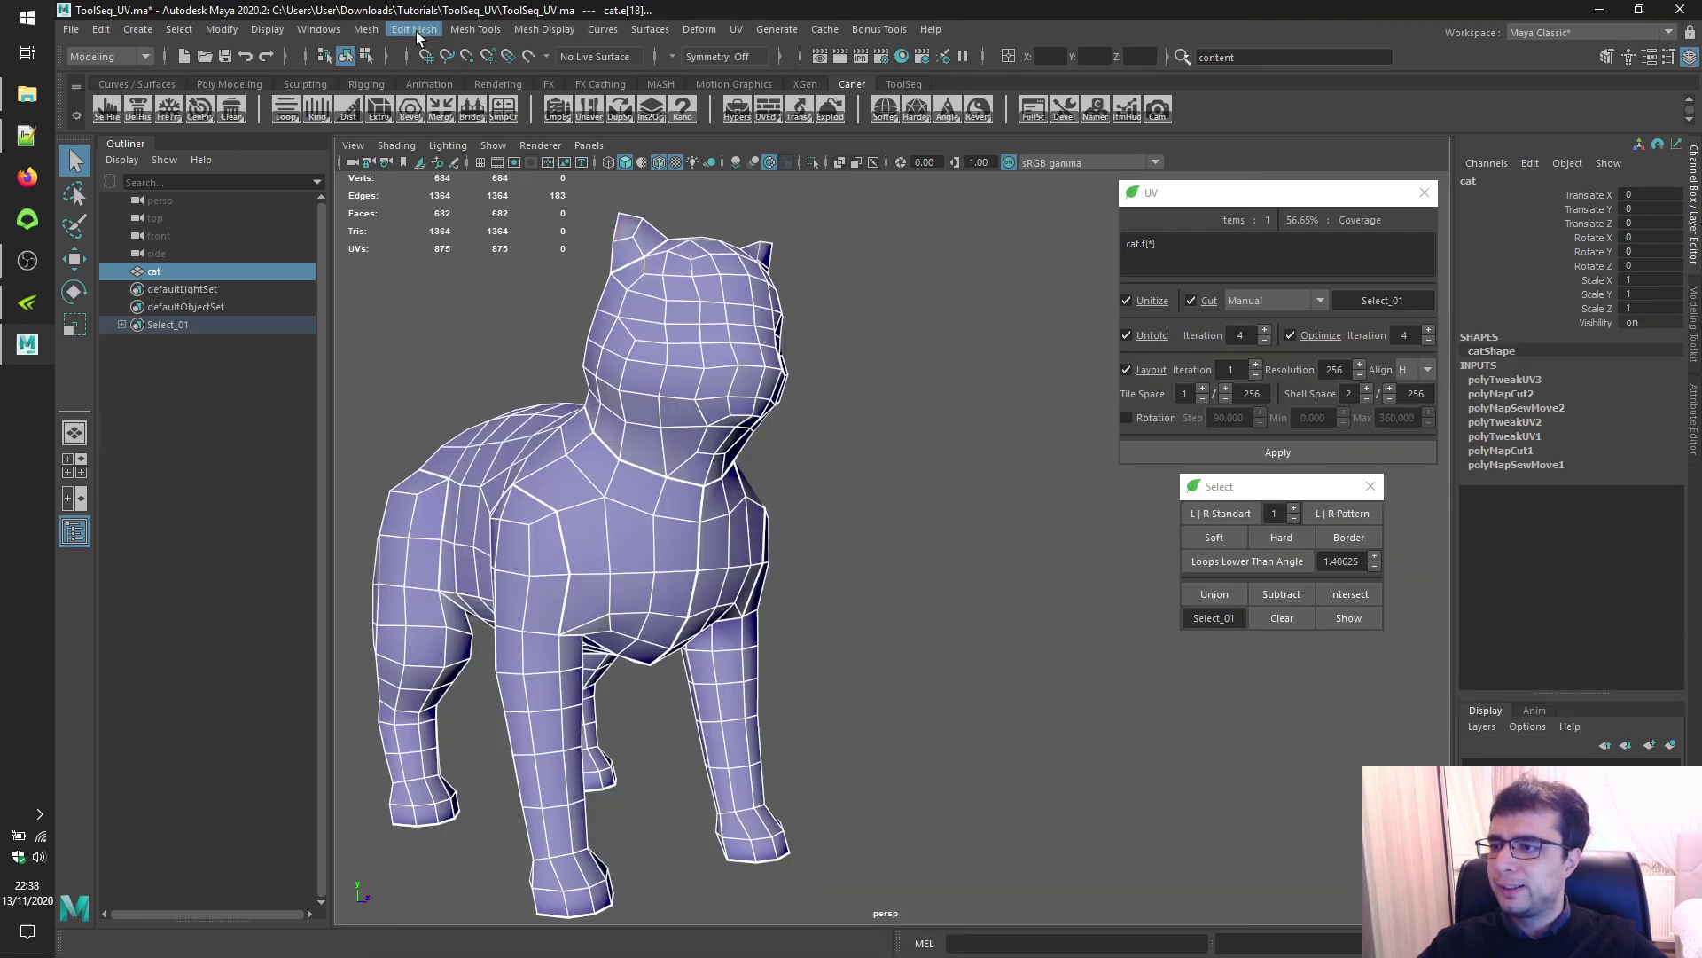
Open the Hypershade and assign the dotted lambert2 material to the cat
left_click(318, 29)
mouse_move(386, 143)
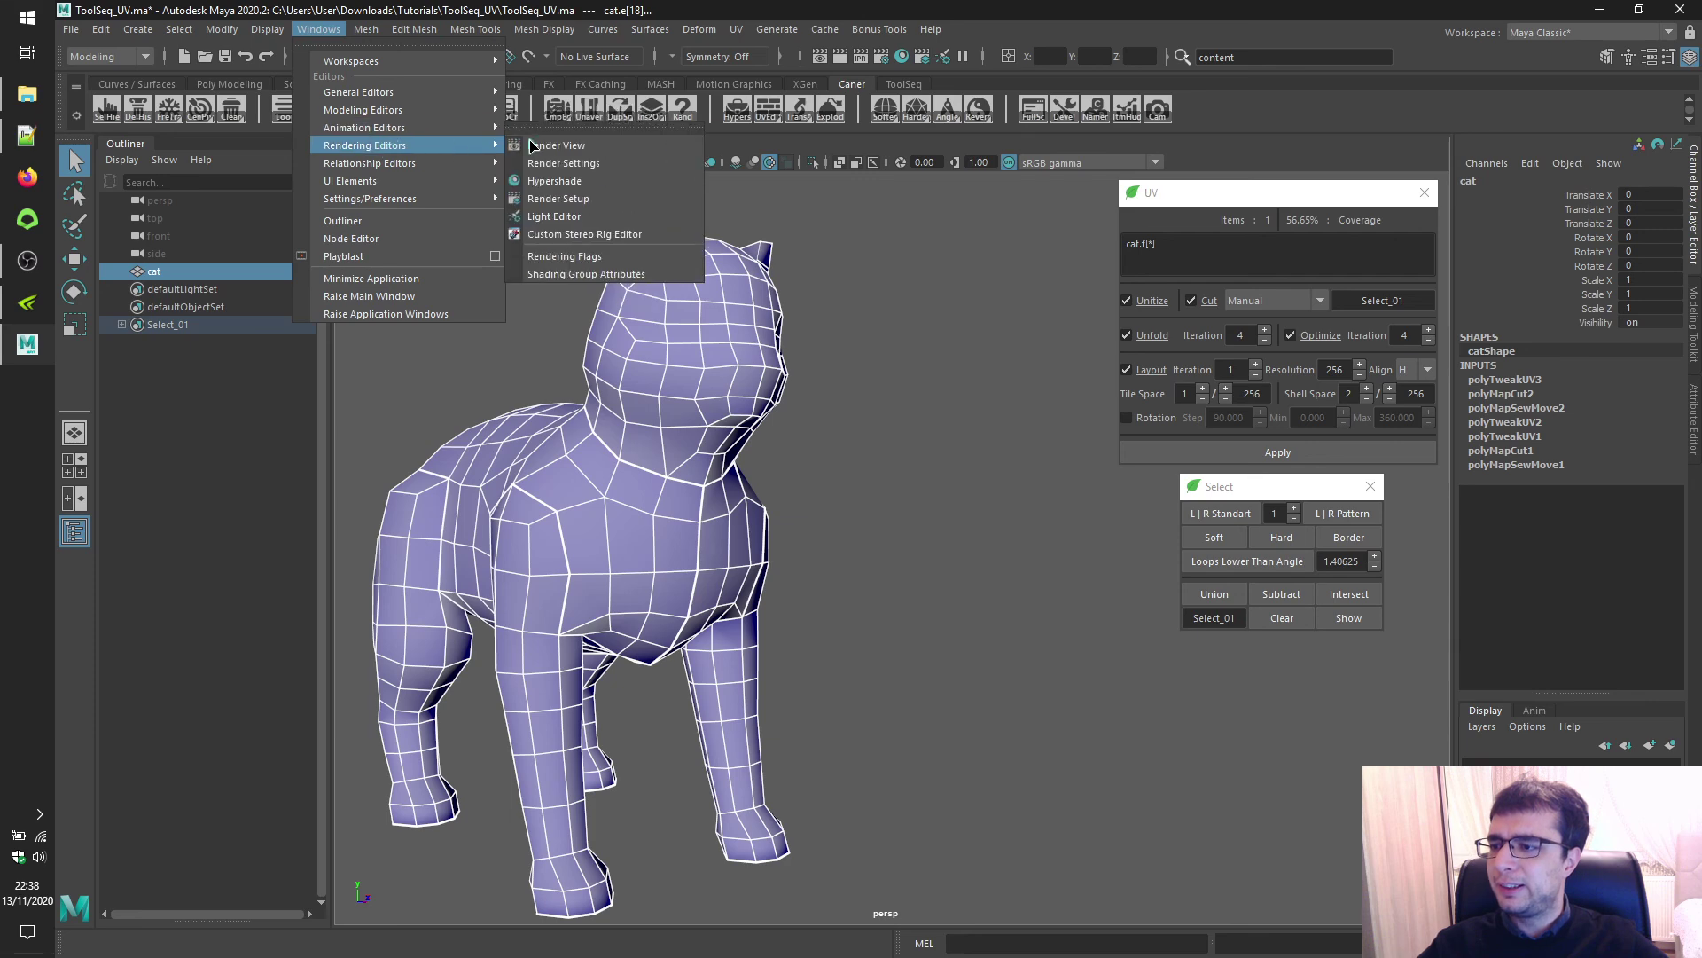
left_click(554, 180)
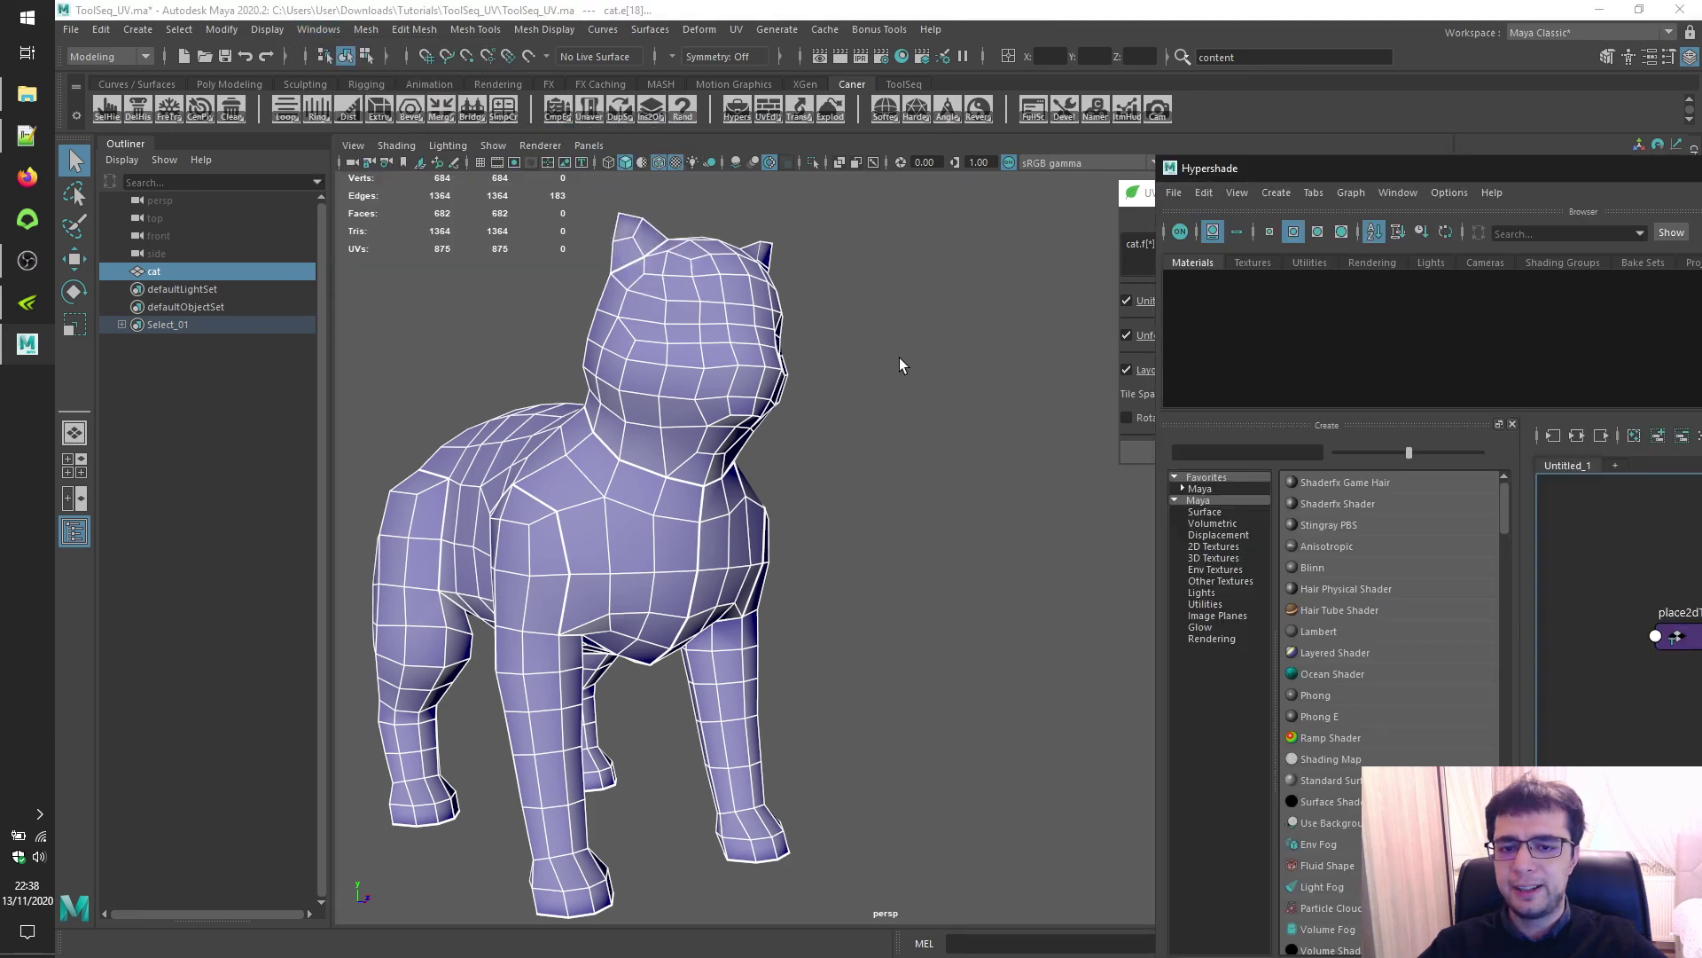
left_click(922, 296)
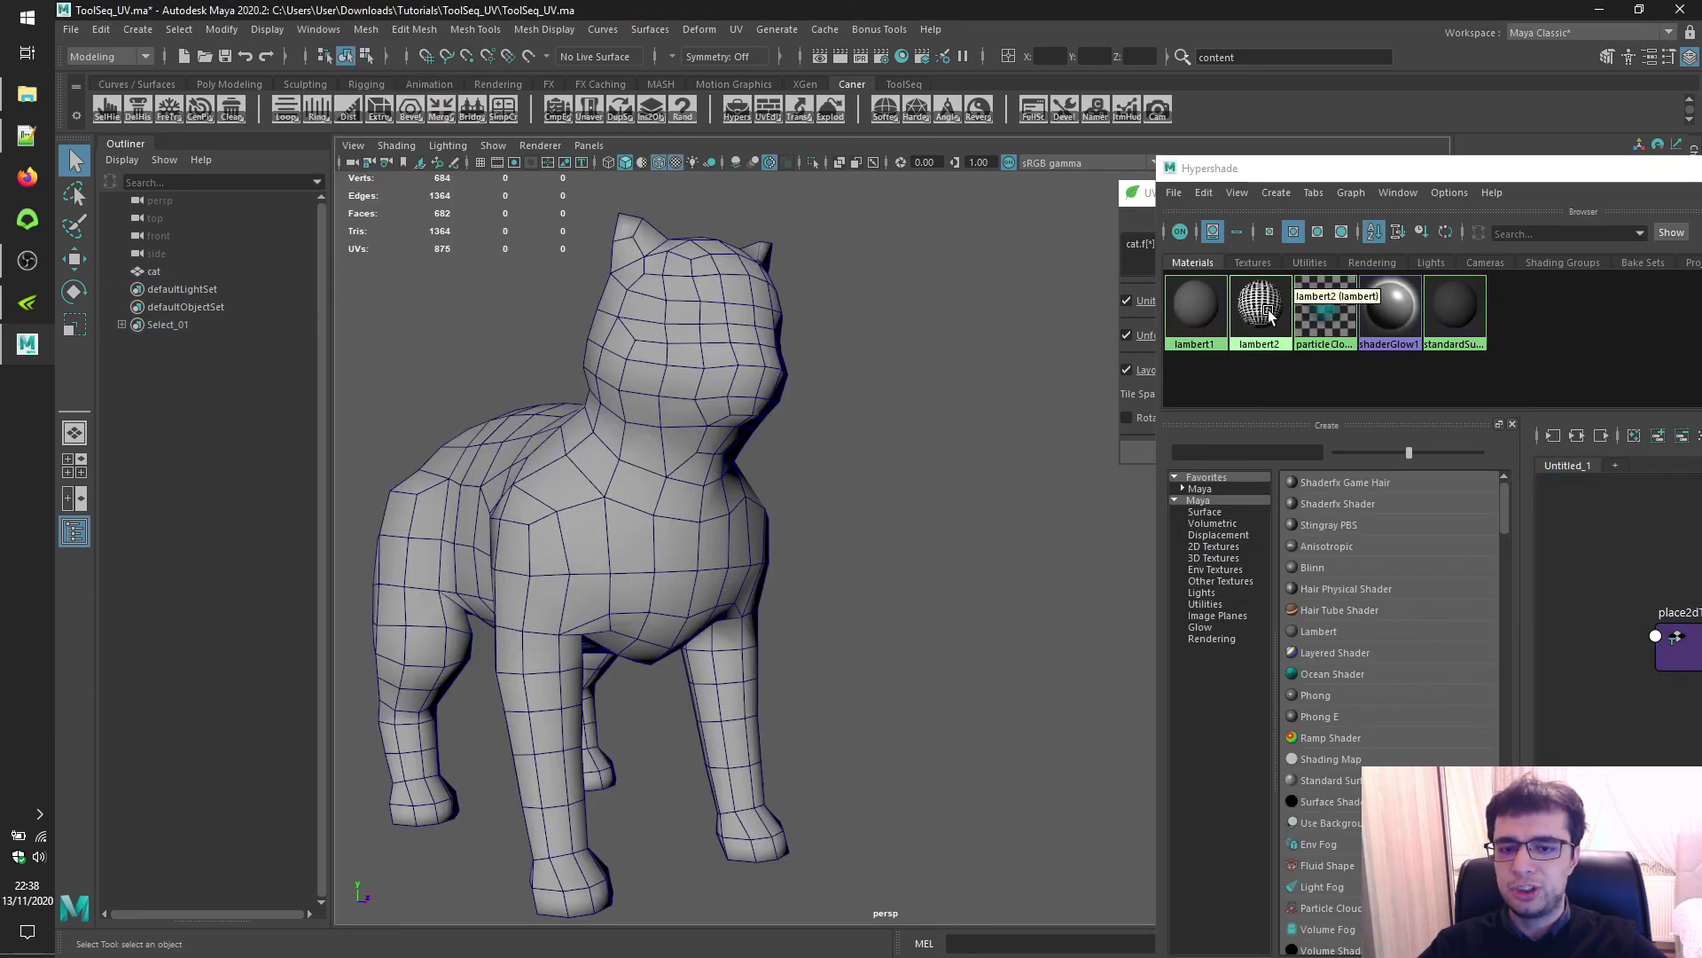
left_click(650, 381)
right_click_drag(1259, 306, 1271, 232)
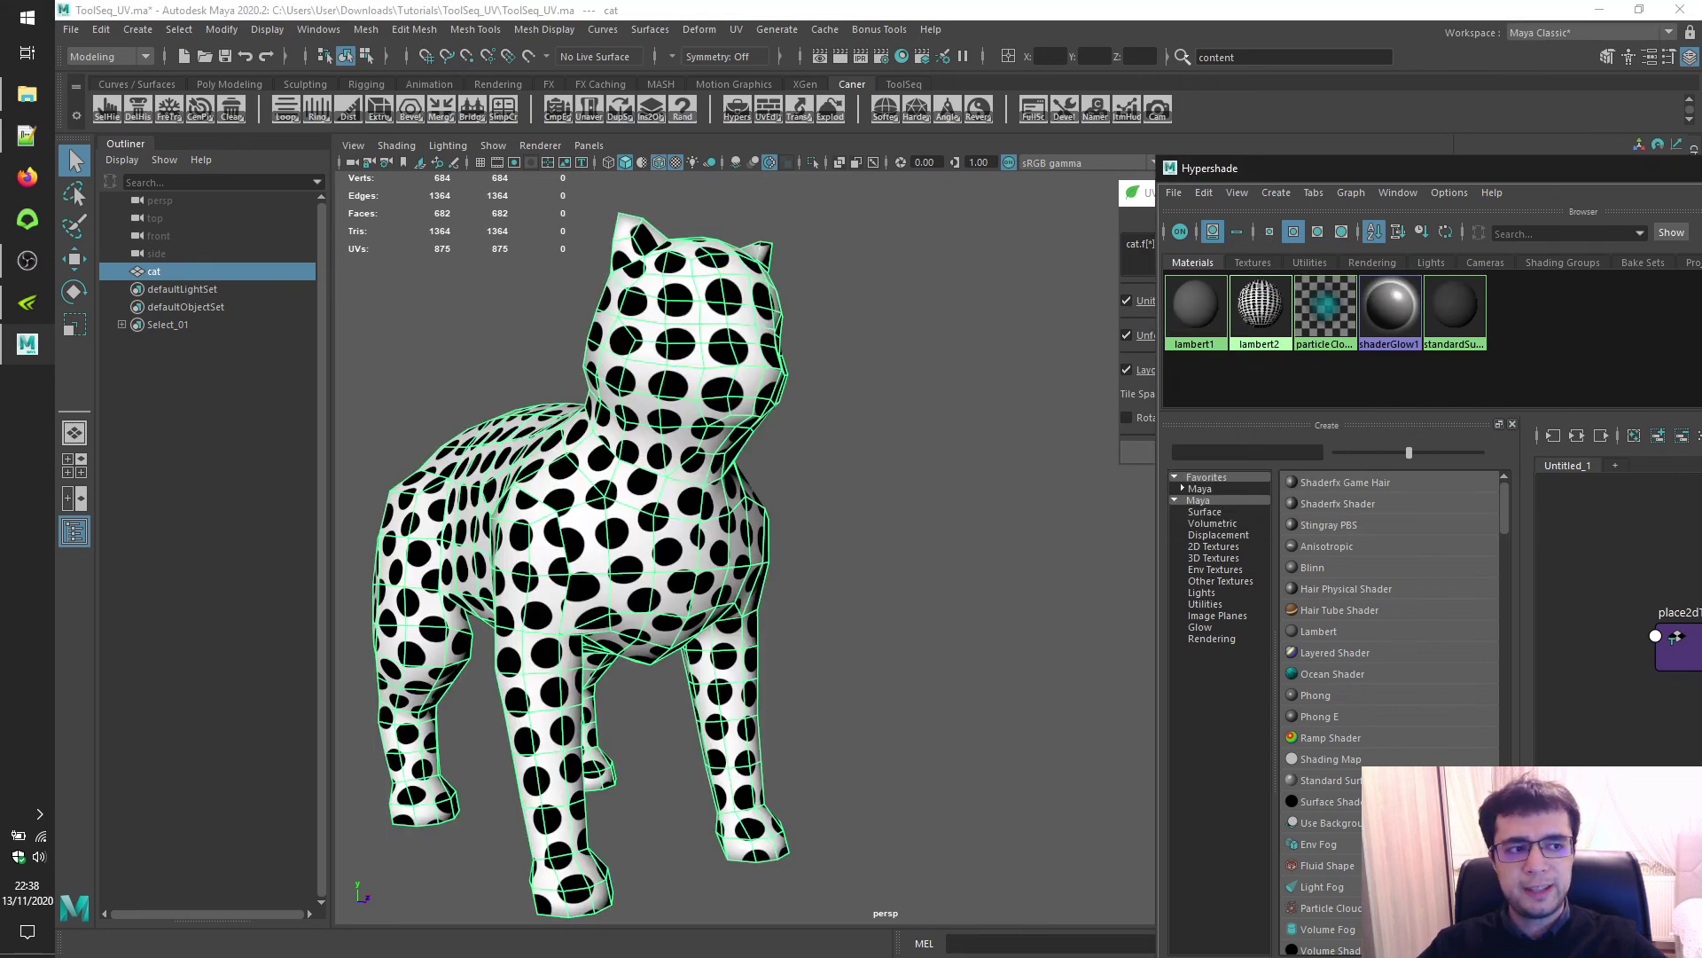
Turn off Wireframe on Shaded in the viewport and check the dot pattern on the deselected cat
left_click(396, 146)
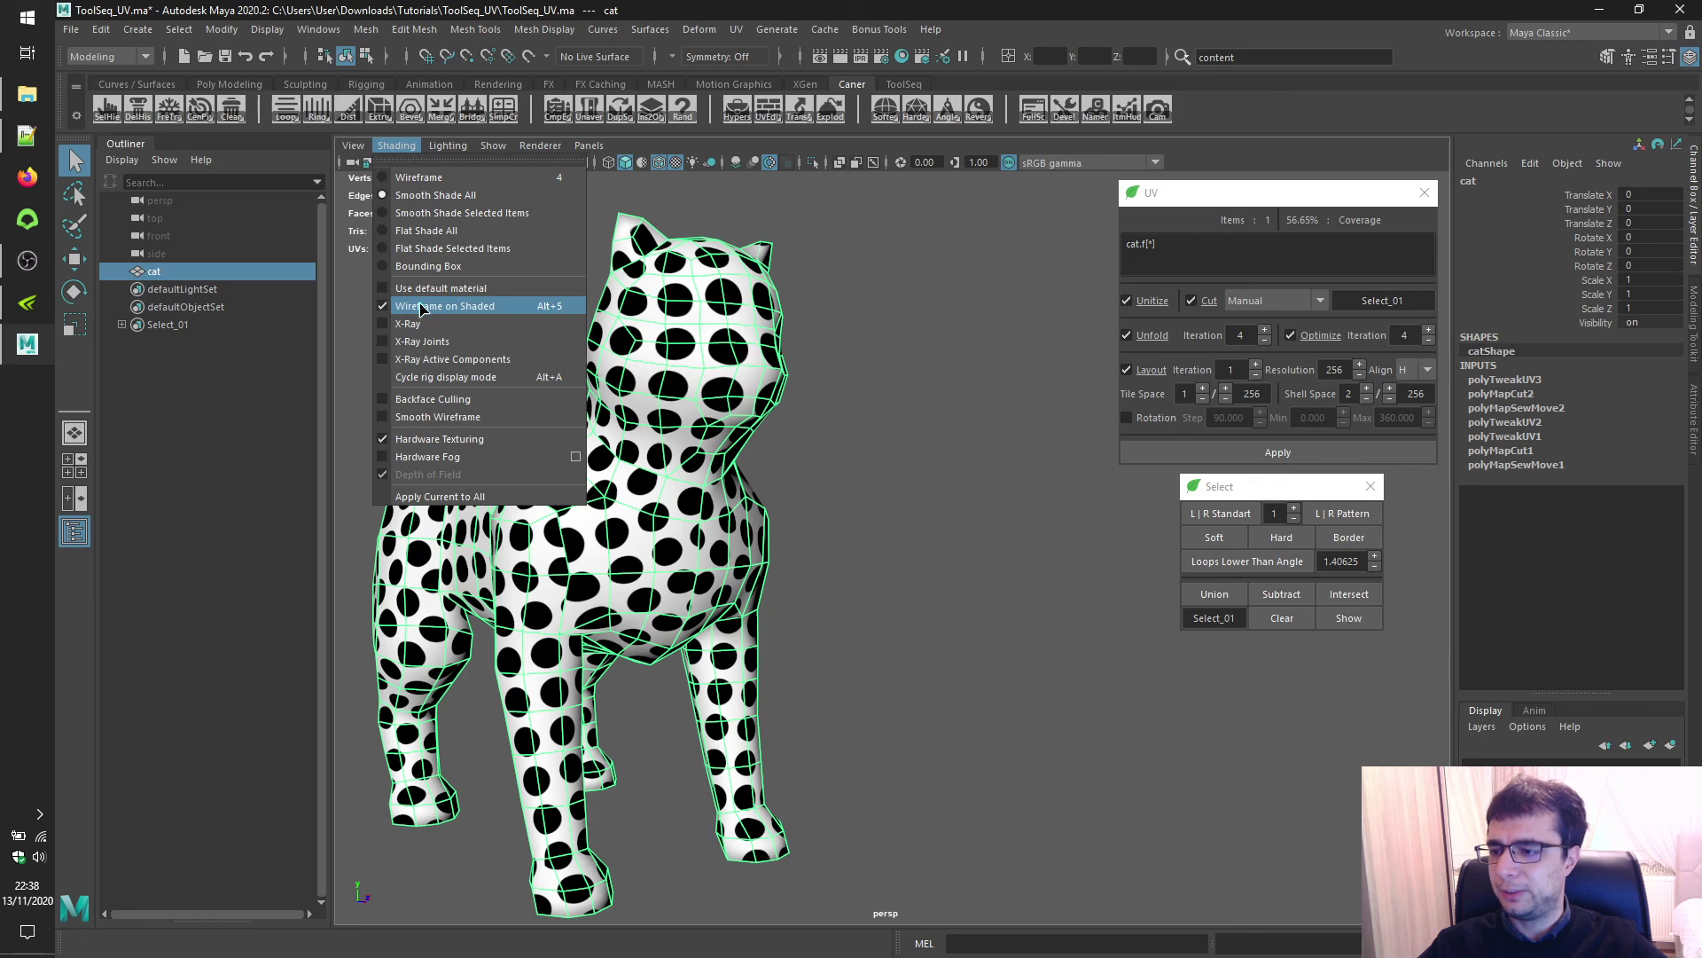
left_click(421, 308)
left_click(423, 310)
scroll(482, 363, "down", 3)
mouse_move(654, 452)
left_mouse_down("alt")
mouse_move(739, 468)
mouse_move(618, 507)
left_mouse_up("alt")
mouse_move(807, 477)
left_mouse_down("alt")
mouse_move(780, 483)
mouse_move(816, 502)
mouse_move(617, 524)
mouse_move(988, 521)
mouse_move(936, 480)
mouse_move(691, 540)
mouse_move(715, 502)
mouse_move(1027, 481)
mouse_move(812, 456)
left_mouse_up("alt")
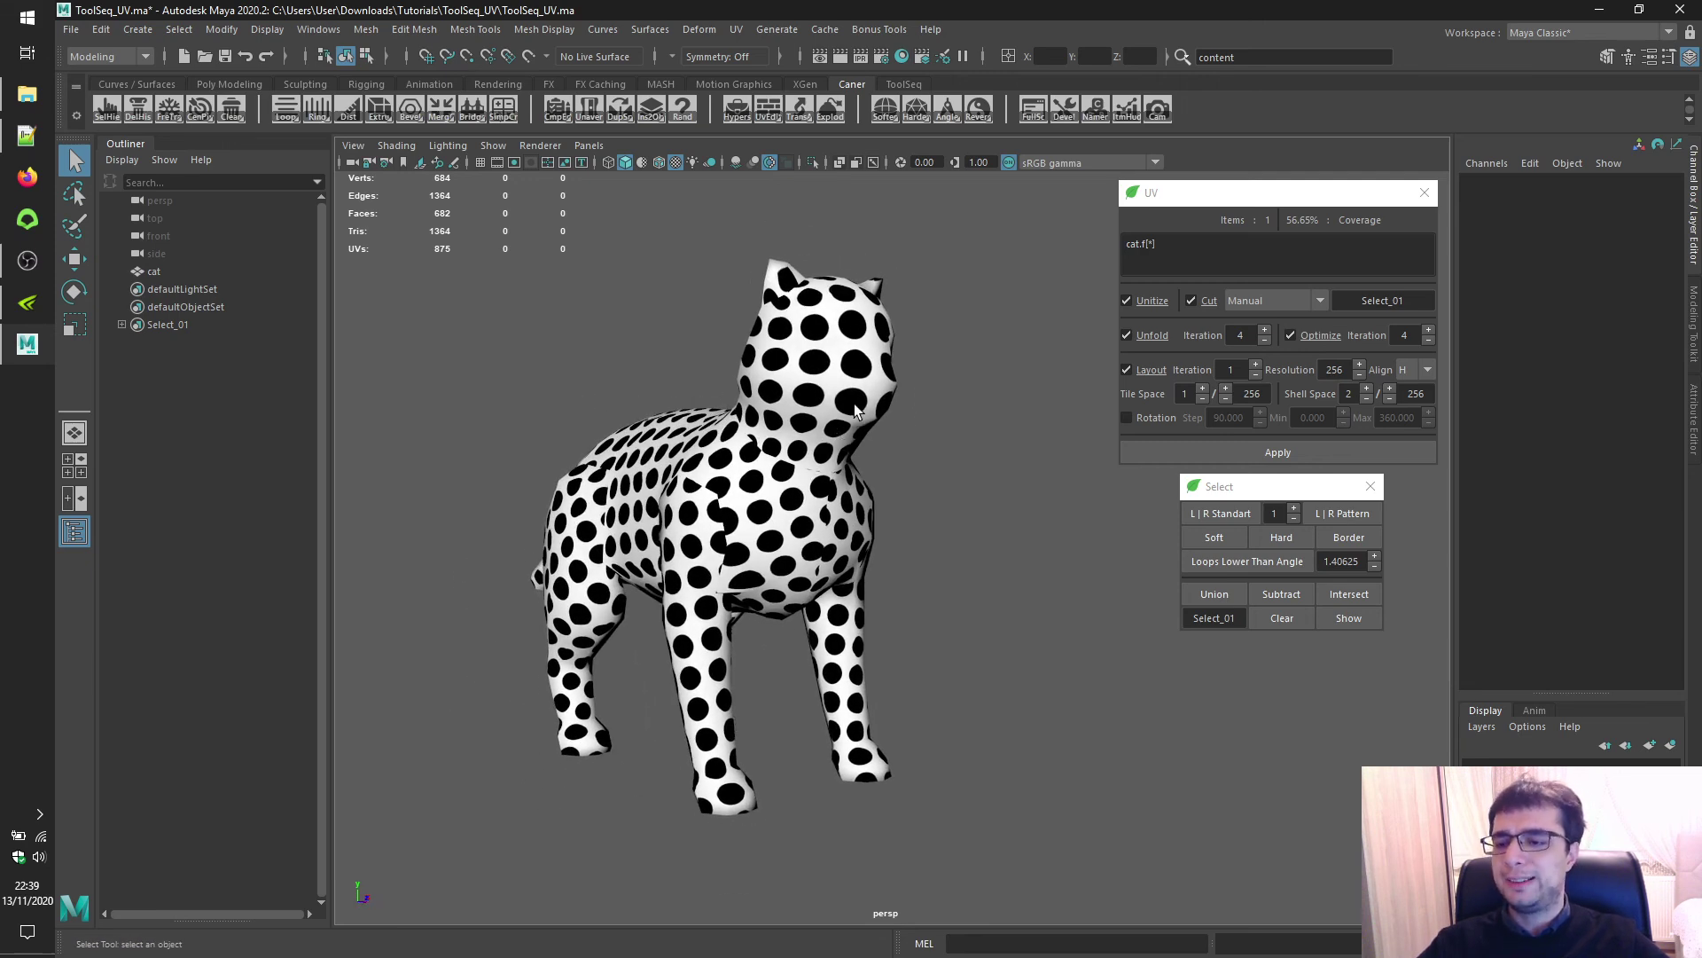
left_click(1105, 252)
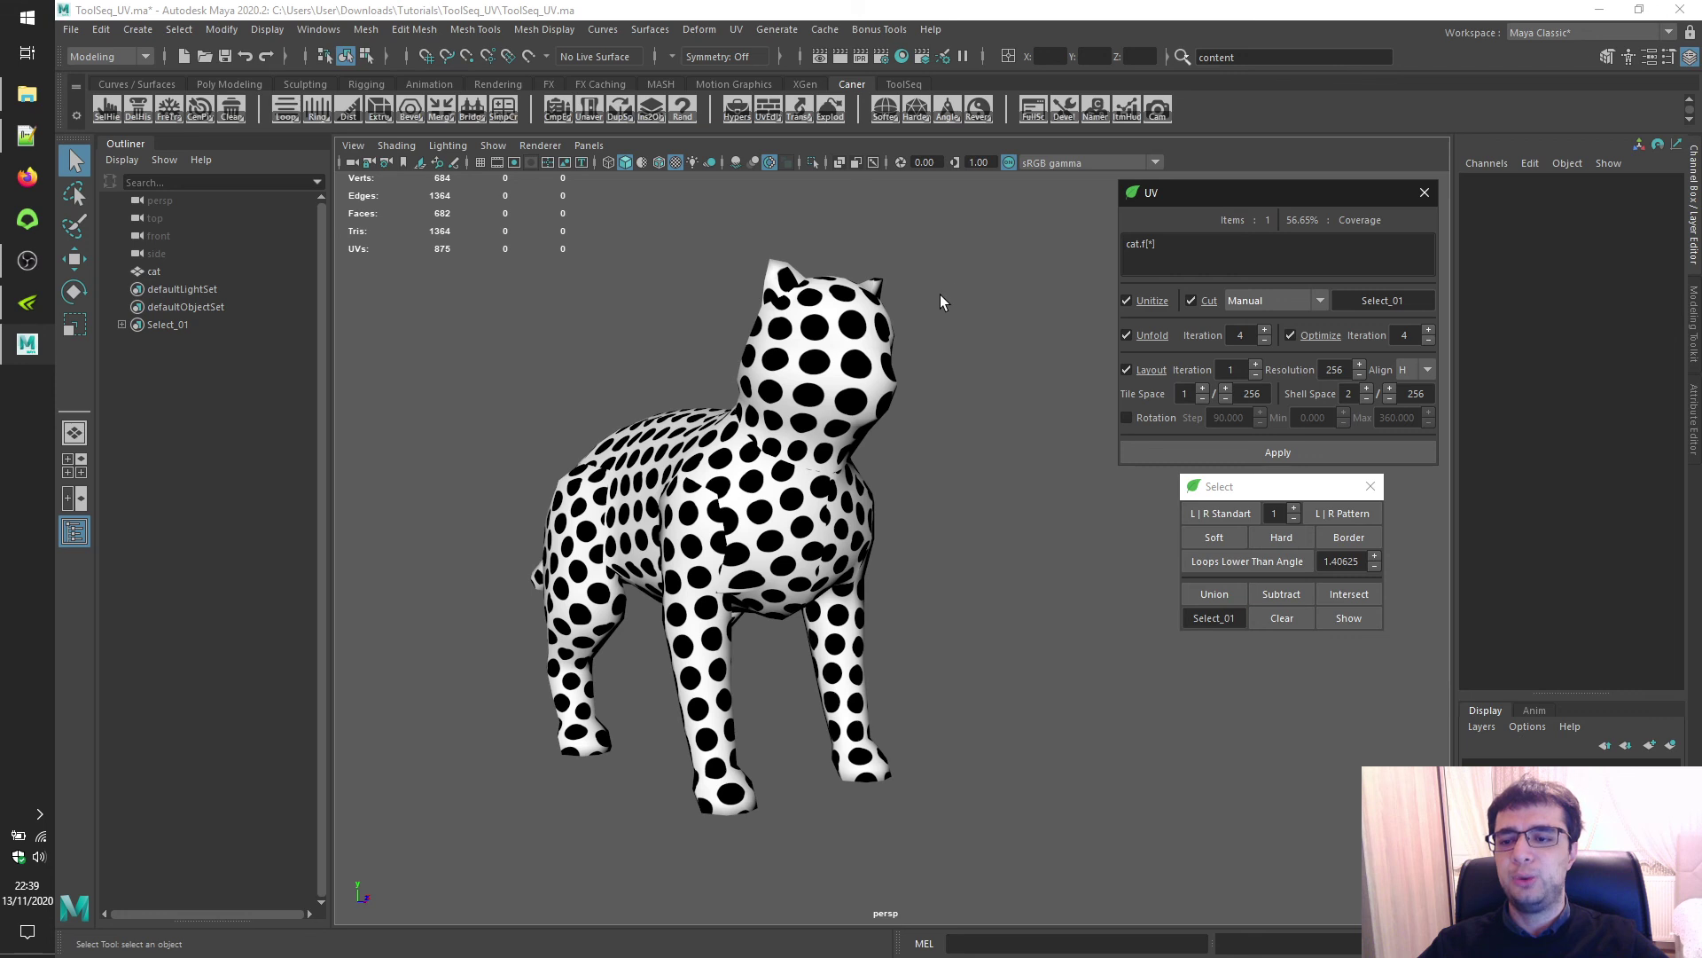